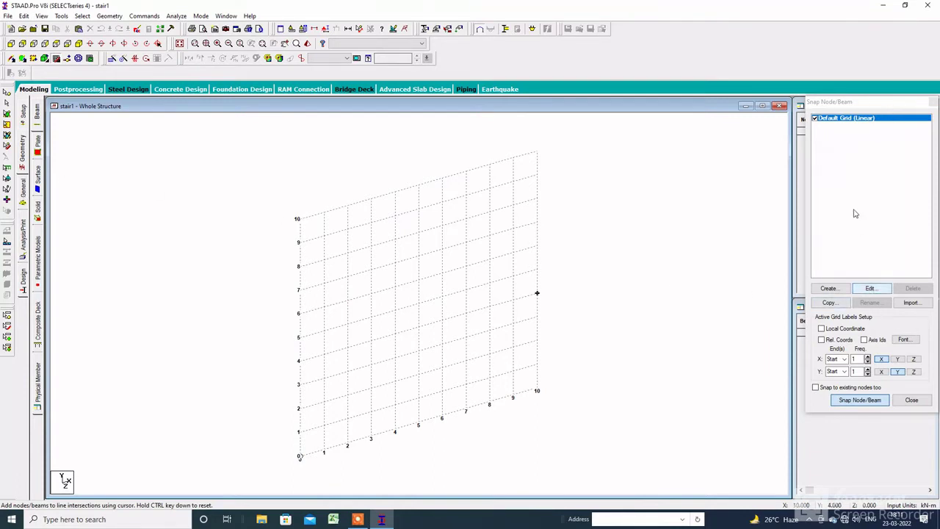
Edit the default linear grid's spacing to 0.25 m in X and 0.15 m in Y.
{"action": "left_click", "coordinate": [870, 290]}
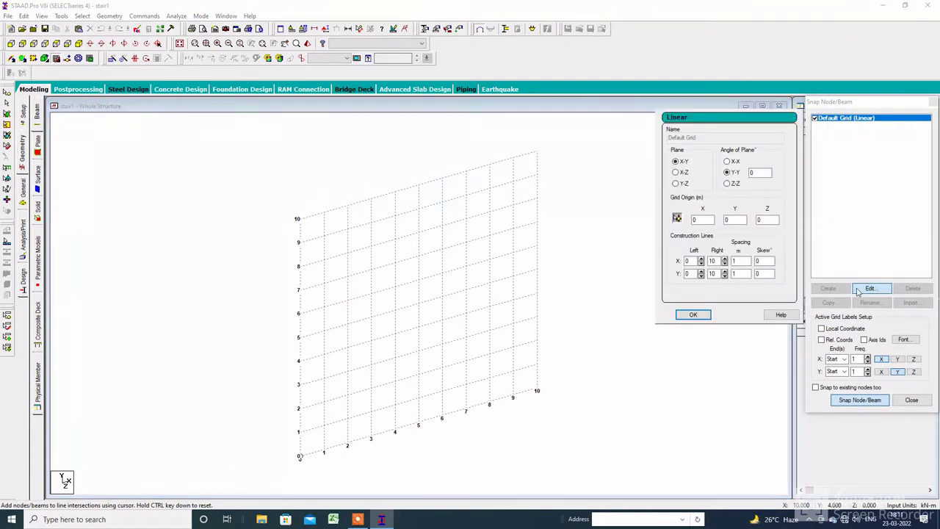
{"action": "left_click", "coordinate": [737, 260]}
{"action": "key", "text": "Tab"}
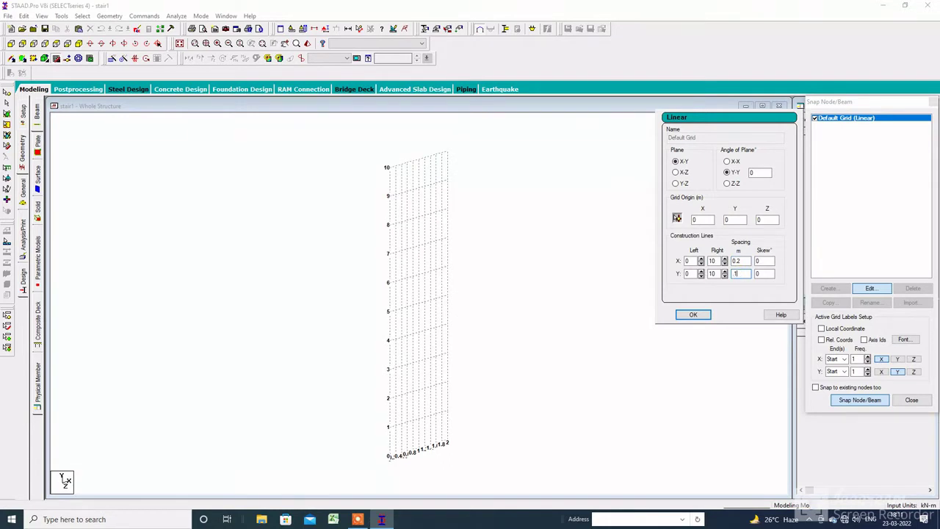
{"action": "type", "text": "0.1"}
{"action": "type", "text": "5"}
{"action": "left_click", "coordinate": [742, 263]}
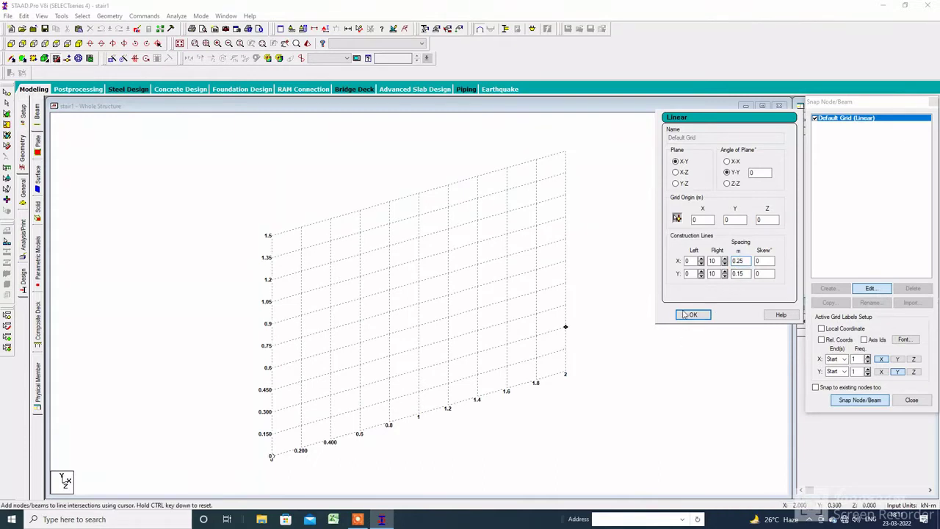
Extend the grid to 13 construction lines in X and 15 in Y on the right side.
{"action": "left_click", "coordinate": [725, 259]}
{"action": "left_click", "coordinate": [725, 259]}
{"action": "left_click", "coordinate": [724, 259]}
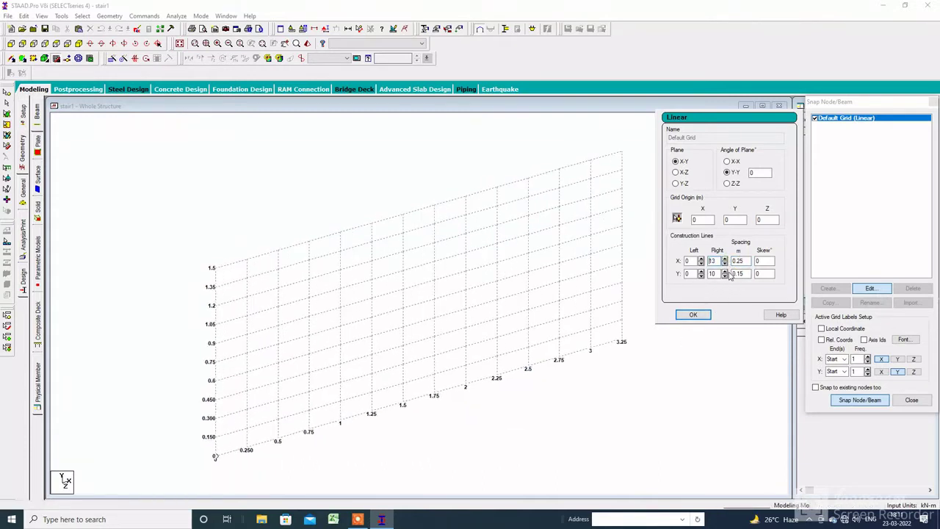
{"action": "left_click", "coordinate": [724, 271]}
{"action": "left_click", "coordinate": [725, 271]}
{"action": "left_click", "coordinate": [724, 271]}
{"action": "left_click", "coordinate": [725, 271]}
{"action": "left_click", "coordinate": [725, 271]}
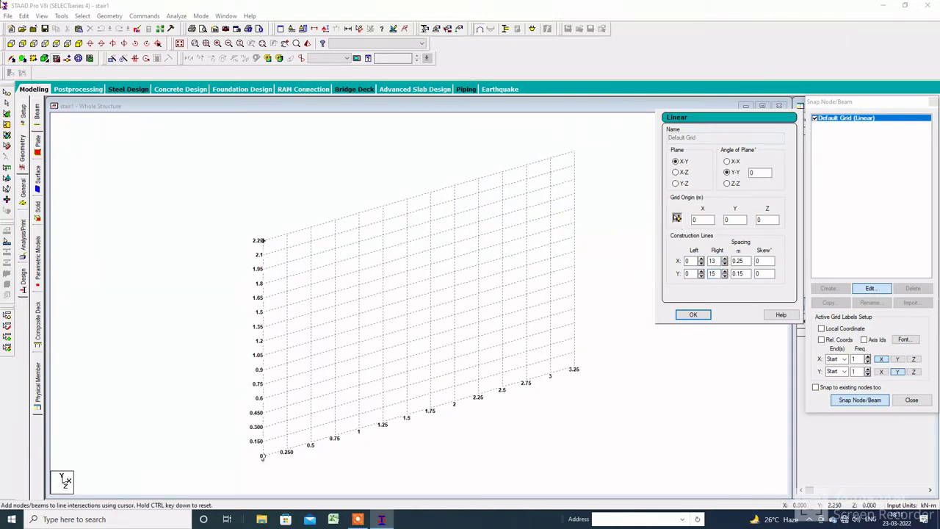
Draw a stepped beam profile from the origin to X 2.5, Y 1.5 with ten 0.15 m risers and 0.25 m treads, then close the grid.
{"action": "left_click", "coordinate": [10, 44]}
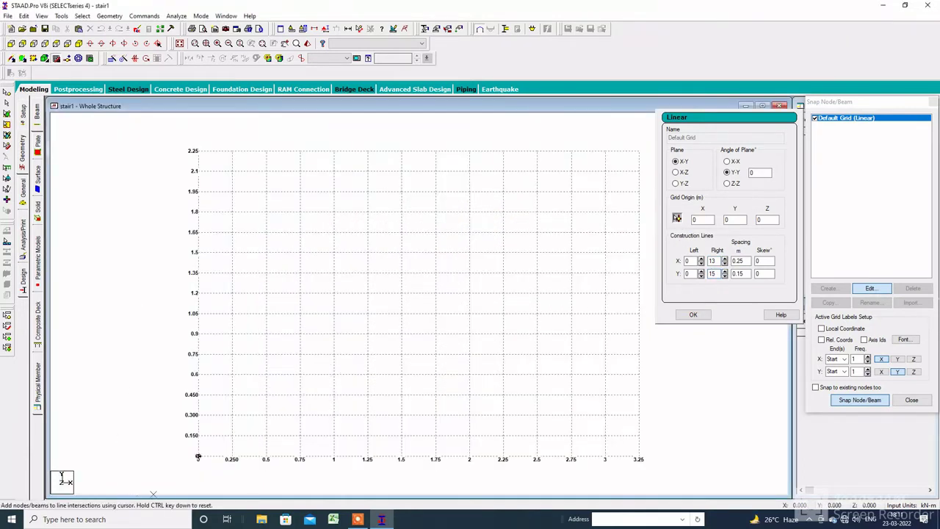
{"action": "left_click", "coordinate": [198, 456]}
{"action": "left_click", "coordinate": [198, 435]}
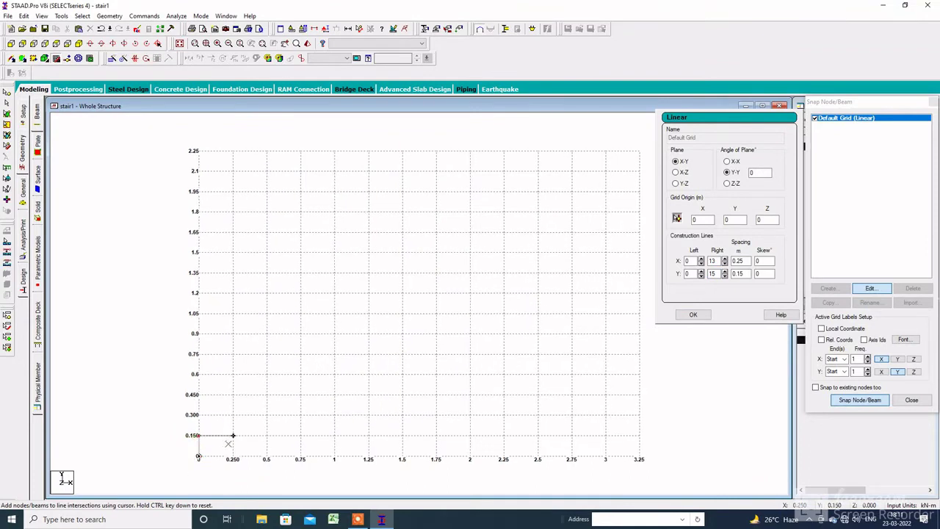
{"action": "left_click", "coordinate": [232, 435]}
{"action": "left_click", "coordinate": [231, 414]}
{"action": "left_click", "coordinate": [265, 415]}
{"action": "left_click", "coordinate": [266, 394]}
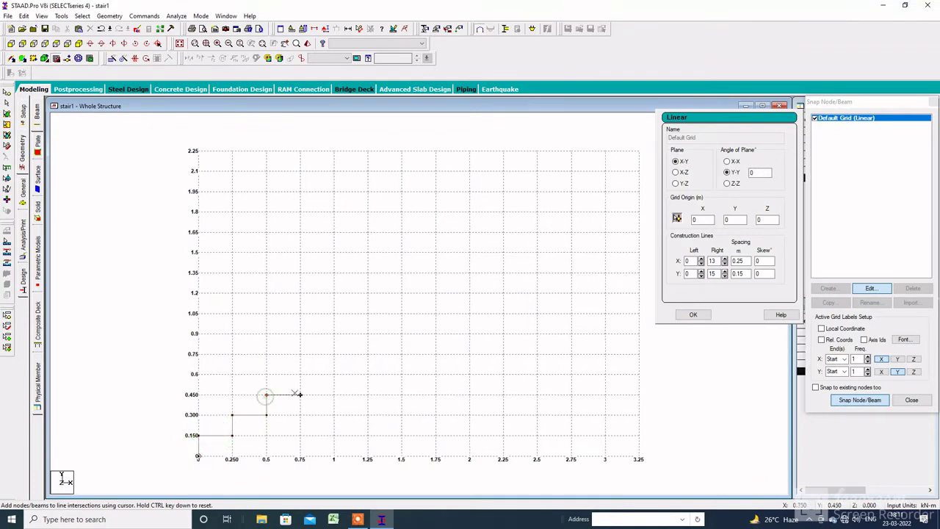
{"action": "left_click", "coordinate": [299, 394]}
{"action": "left_click", "coordinate": [299, 374]}
{"action": "left_click", "coordinate": [333, 374]}
{"action": "left_click", "coordinate": [333, 354]}
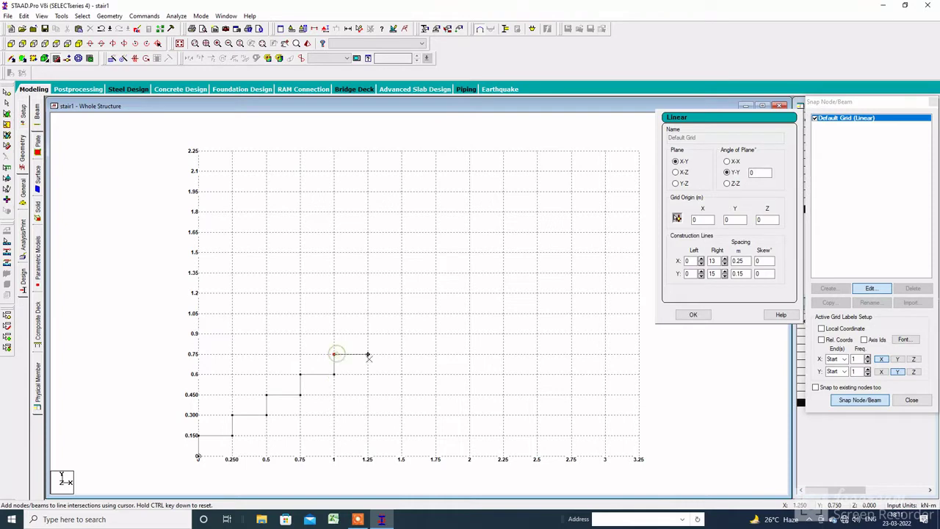
{"action": "left_click", "coordinate": [367, 353]}
{"action": "left_click", "coordinate": [367, 333]}
{"action": "left_click", "coordinate": [400, 333]}
{"action": "left_click", "coordinate": [401, 312]}
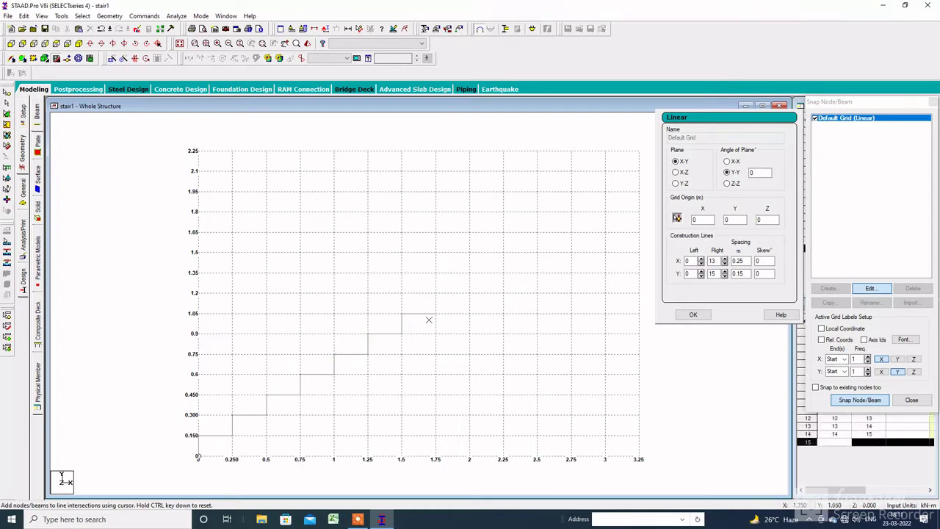
{"action": "left_click", "coordinate": [435, 312]}
{"action": "left_click", "coordinate": [469, 292]}
{"action": "left_click", "coordinate": [469, 273]}
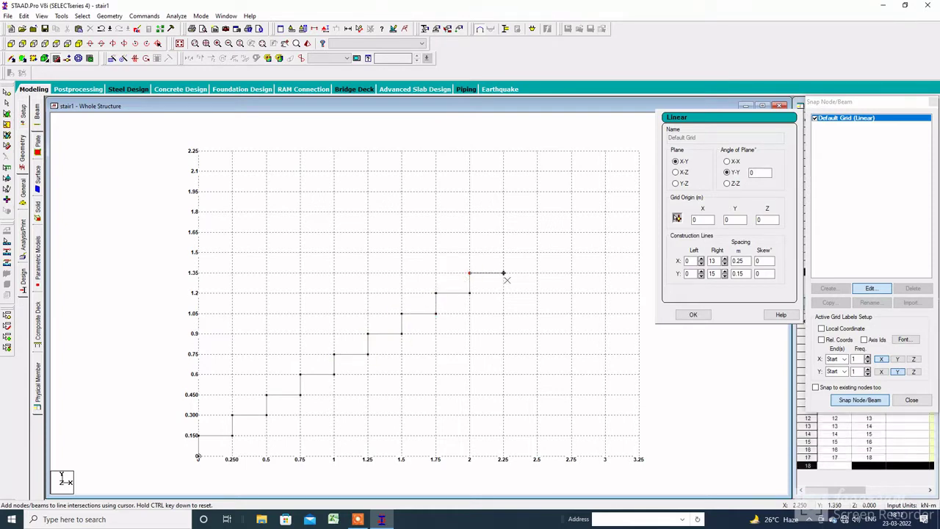
{"action": "left_click", "coordinate": [503, 272]}
{"action": "left_click", "coordinate": [503, 252]}
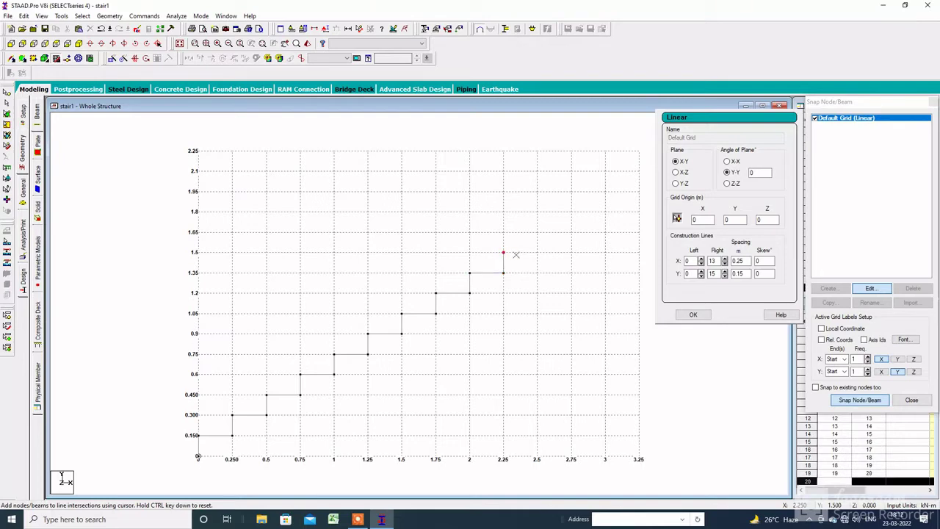
{"action": "left_click", "coordinate": [537, 252]}
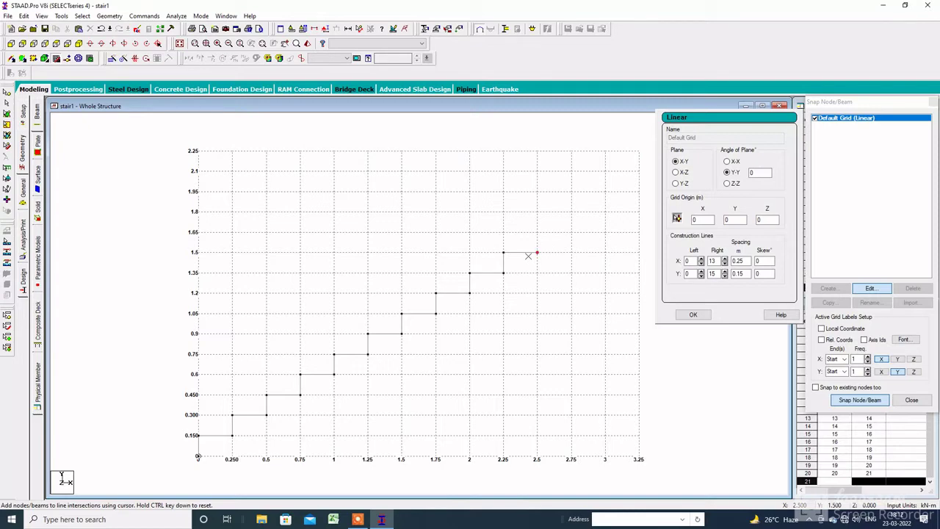
{"action": "left_click", "coordinate": [692, 314]}
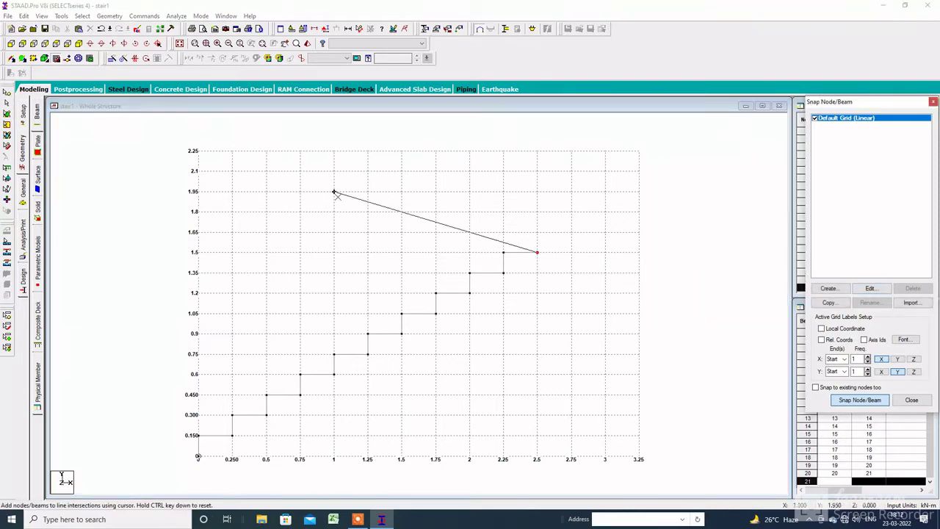
{"action": "left_click", "coordinate": [57, 60]}
Copy the whole stair profile once by 1.2 m in global Z with Translational Repeat, linking the steps.
{"action": "left_click", "coordinate": [78, 45]}
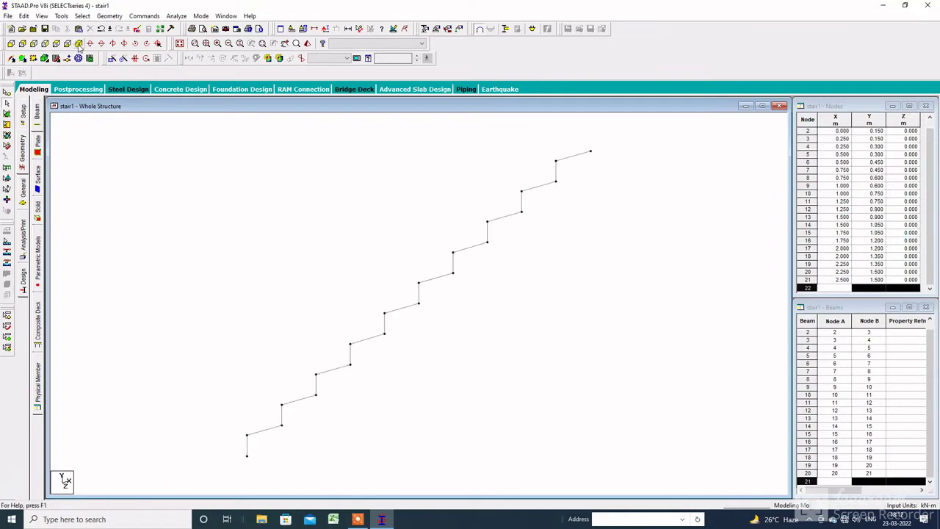
{"action": "scroll", "coordinate": [327, 383], "scroll_direction": "down", "scroll_amount": 3}
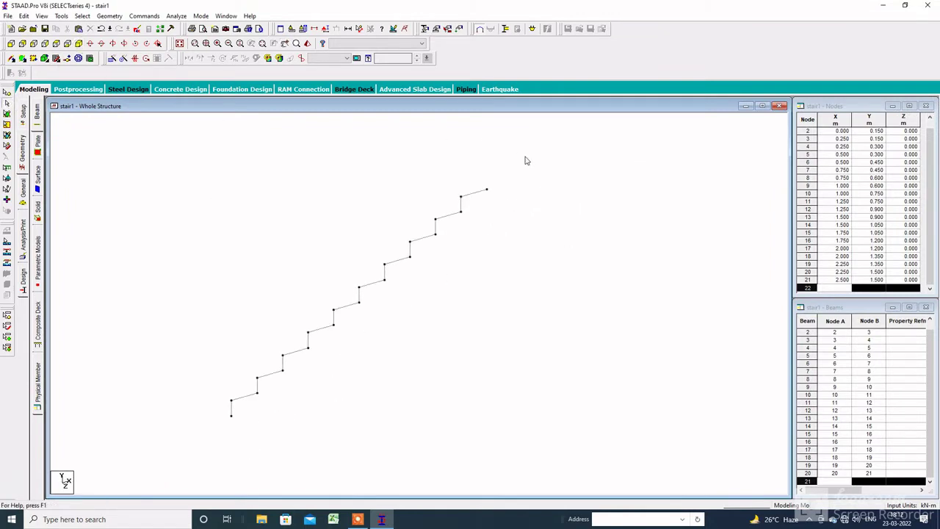
{"action": "left_click_drag", "start_coordinate": [524, 156], "coordinate": [185, 464]}
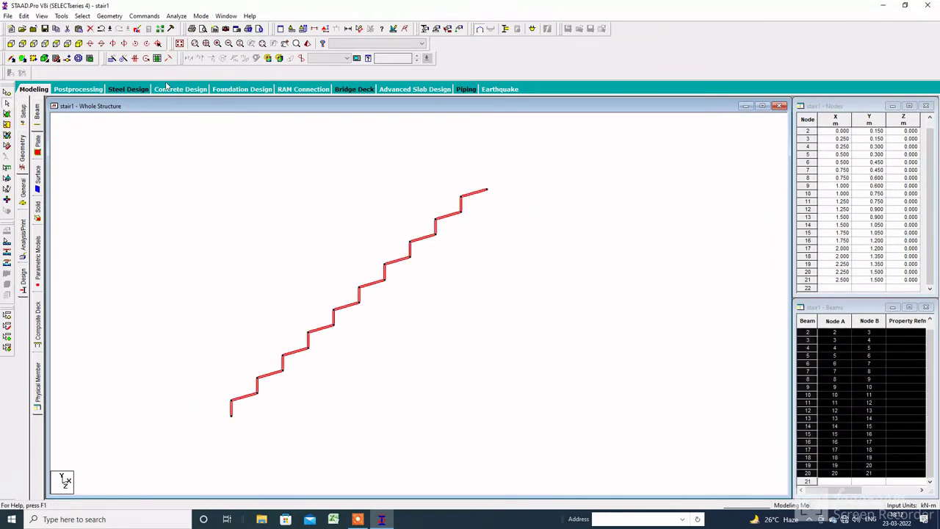
{"action": "left_click", "coordinate": [112, 58]}
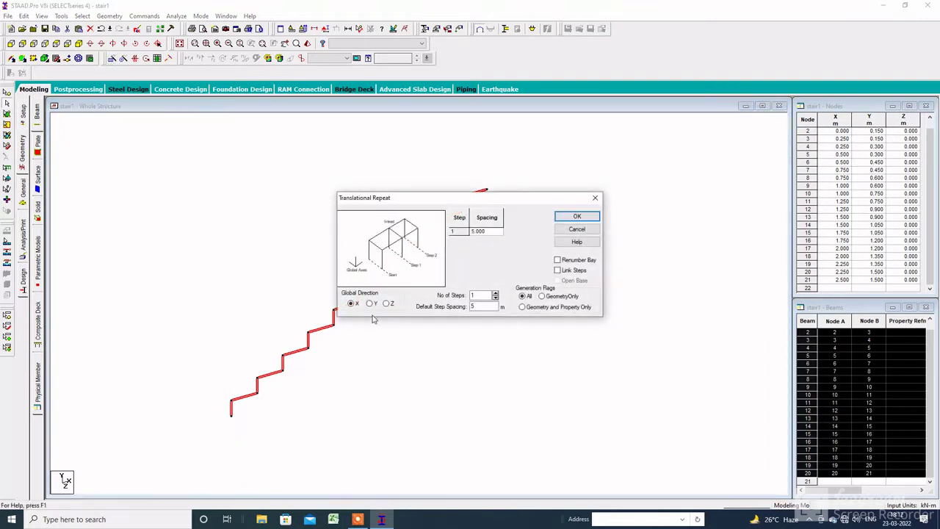
{"action": "left_click_drag", "start_coordinate": [409, 205], "coordinate": [267, 148]}
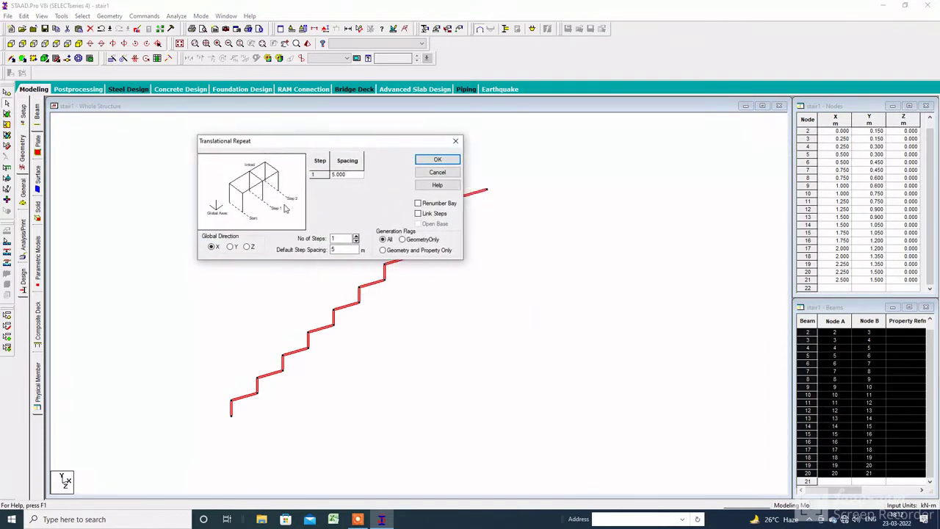
{"action": "left_click", "coordinate": [246, 248]}
{"action": "left_click_drag", "start_coordinate": [339, 249], "coordinate": [285, 254]}
{"action": "left_click", "coordinate": [418, 213]}
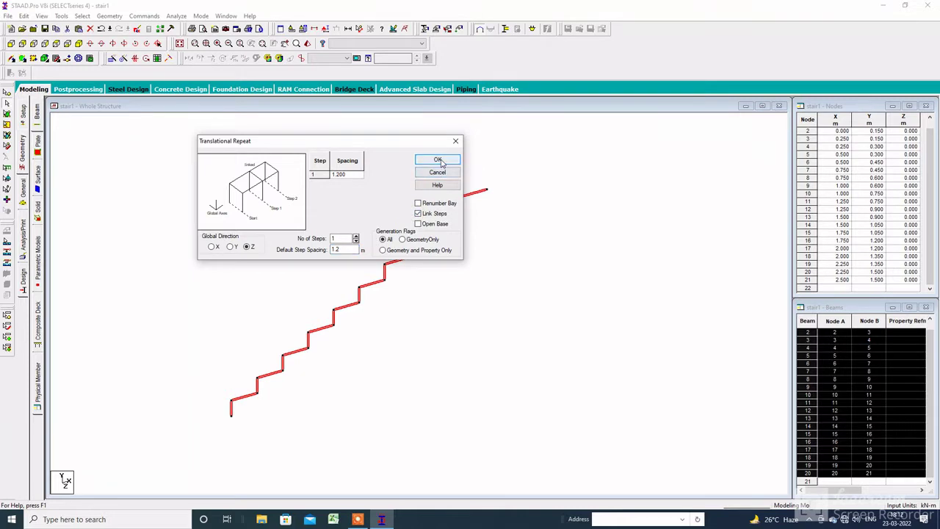
{"action": "left_click", "coordinate": [437, 159]}
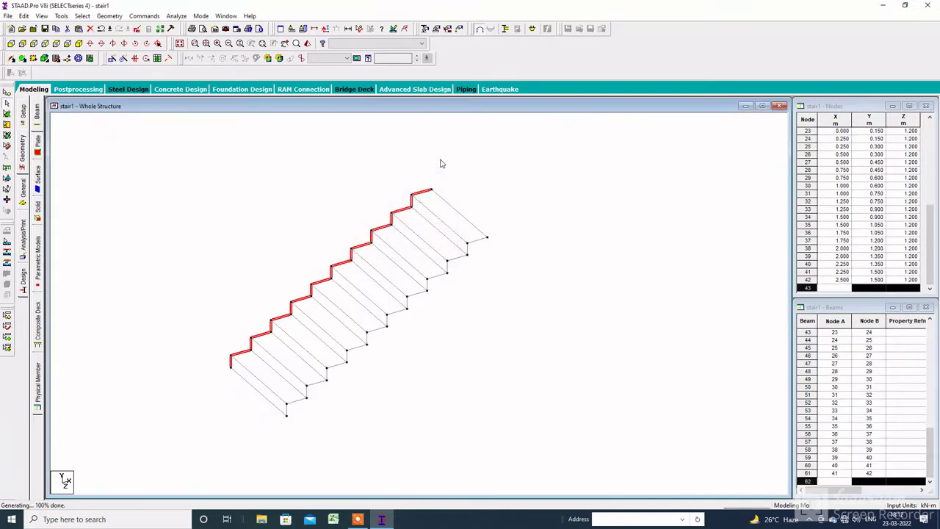
Delete the topmost cross beam and the two tread beams leading to it at the upper end of the flight.
{"action": "left_click", "coordinate": [498, 352]}
{"action": "left_click", "coordinate": [457, 211]}
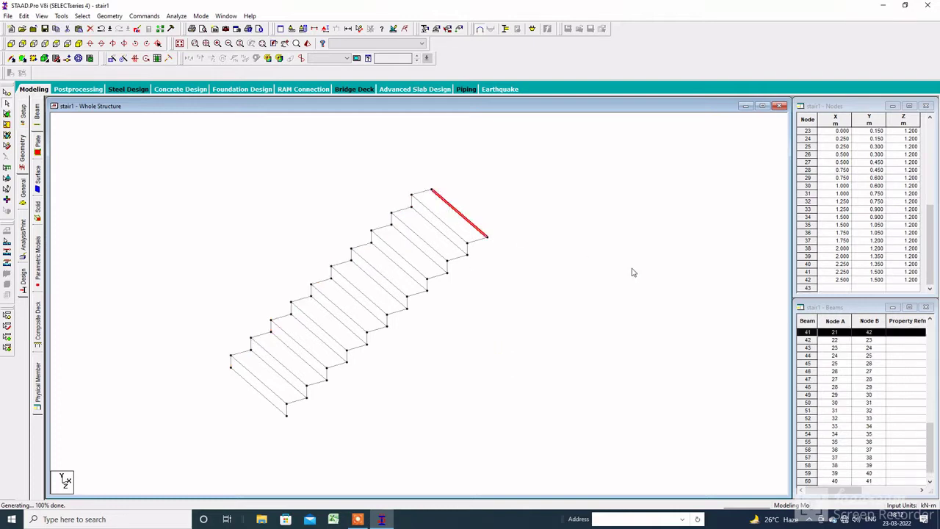
{"action": "key", "text": "Delete"}
{"action": "key", "text": "Return"}
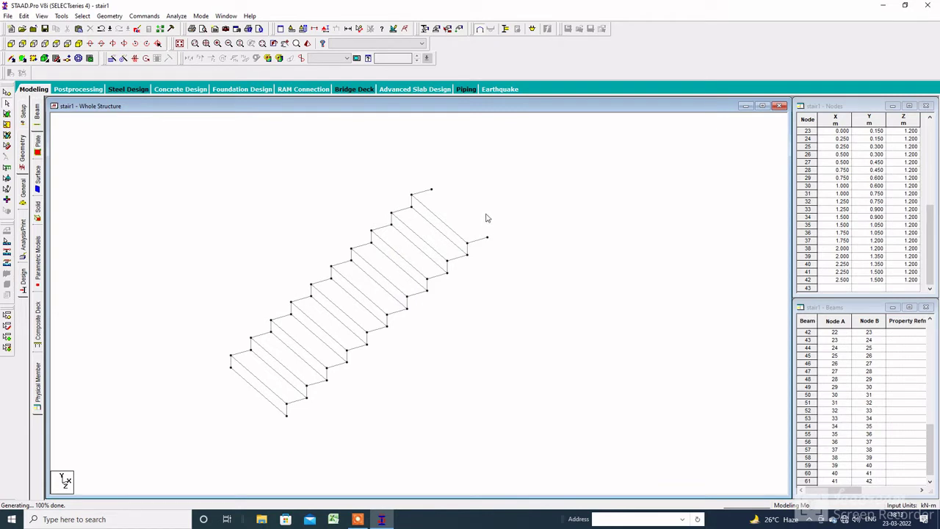
{"action": "left_click", "coordinate": [425, 192]}
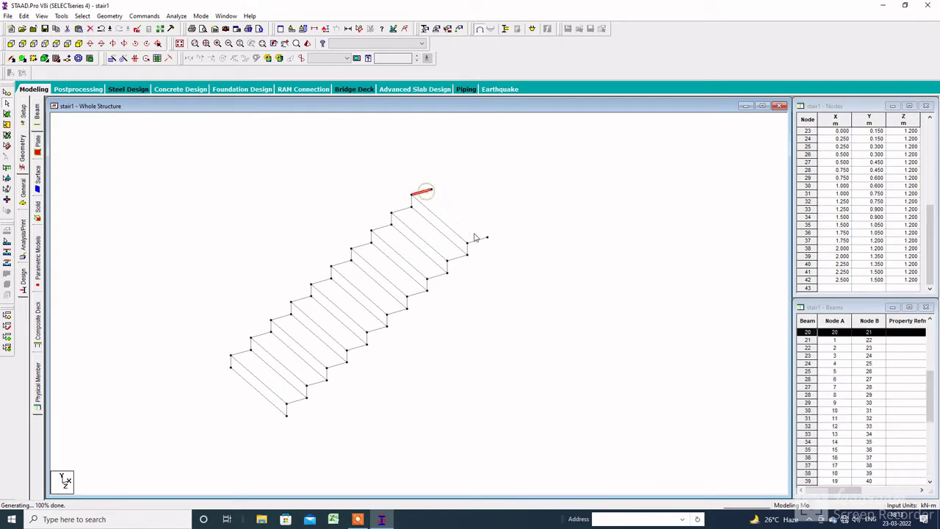
{"action": "left_click", "coordinate": [478, 238], "text": "ctrl"}
{"action": "key", "text": "Delete"}
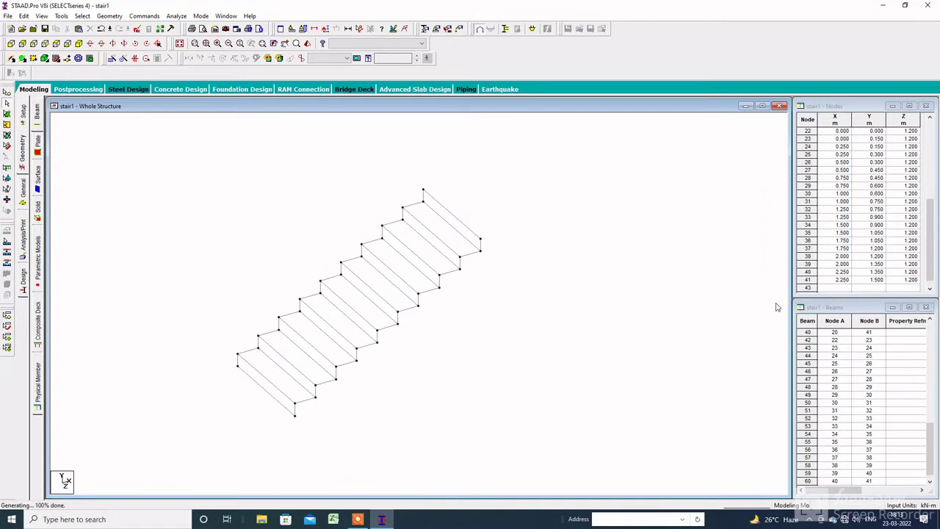
Repeat the top cross beam once by 1 m in global X with linked steps to form the landing.
{"action": "left_click", "coordinate": [455, 216]}
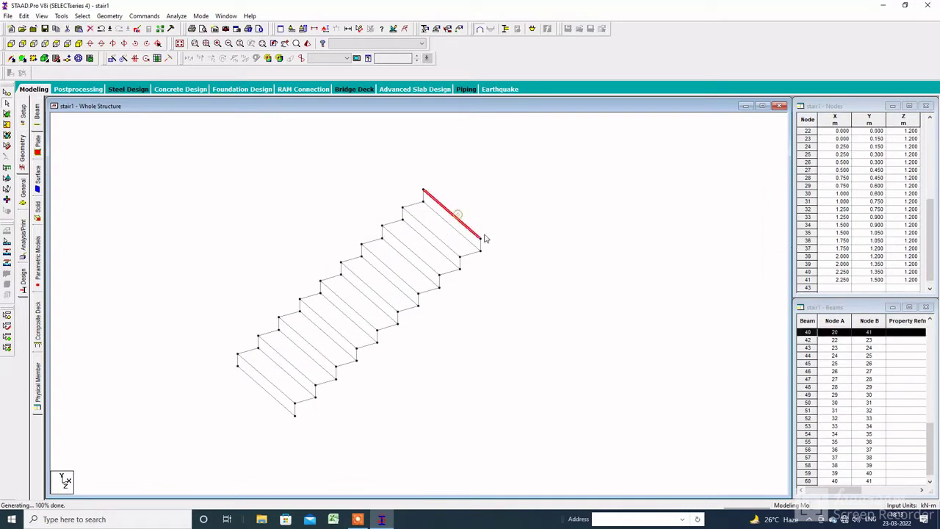
{"action": "left_click", "coordinate": [111, 59]}
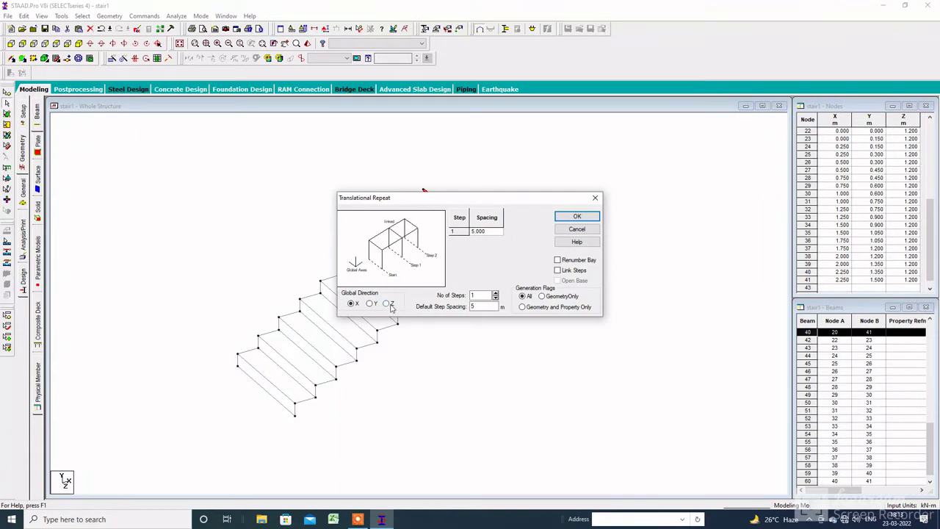
{"action": "left_click_drag", "start_coordinate": [479, 306], "coordinate": [429, 307]}
{"action": "left_click", "coordinate": [557, 270]}
{"action": "left_click", "coordinate": [577, 217]}
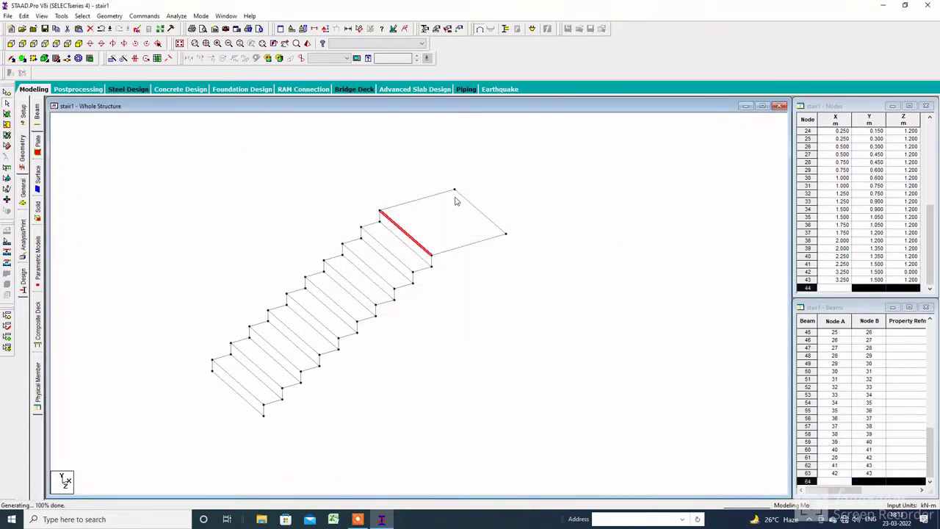
Repeat the landing's rear edge beam once by -0.02 m in global Z with linked steps.
{"action": "scroll", "coordinate": [472, 256], "scroll_direction": "up", "scroll_amount": 3}
{"action": "left_click", "coordinate": [425, 220]}
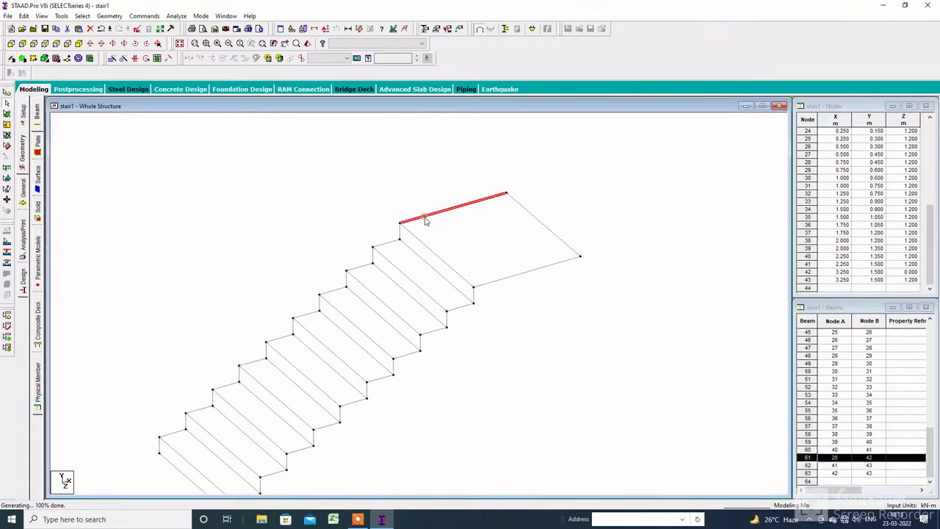
{"action": "left_click", "coordinate": [112, 58]}
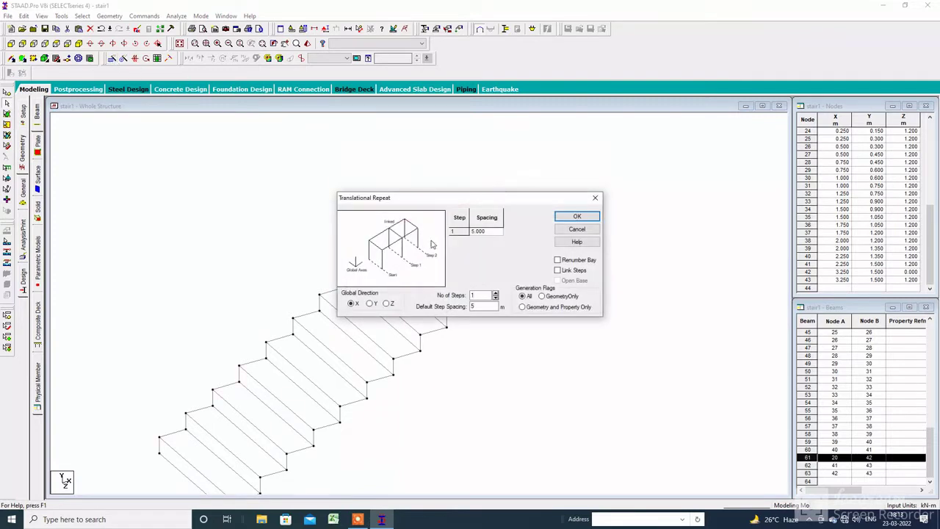
{"action": "left_click", "coordinate": [387, 303]}
{"action": "double_click", "coordinate": [476, 306]}
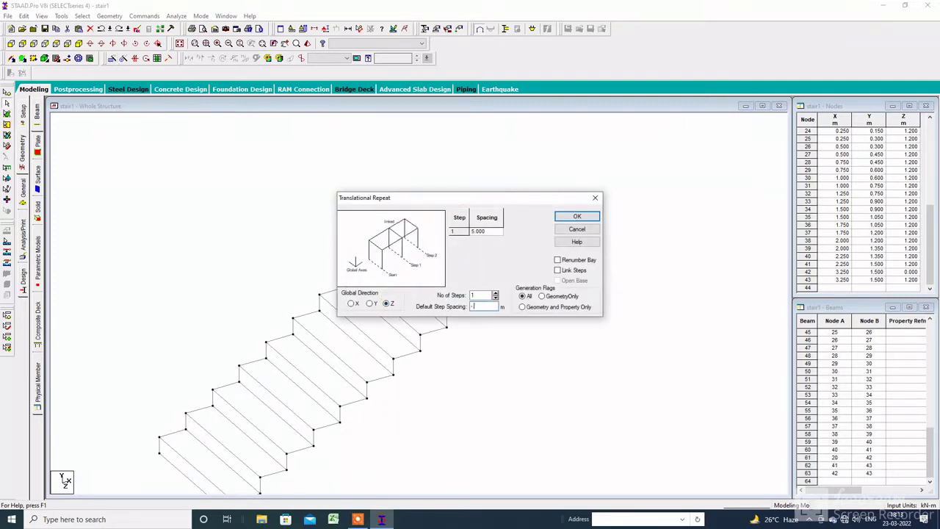
{"action": "left_click", "coordinate": [561, 270]}
{"action": "left_click", "coordinate": [576, 217]}
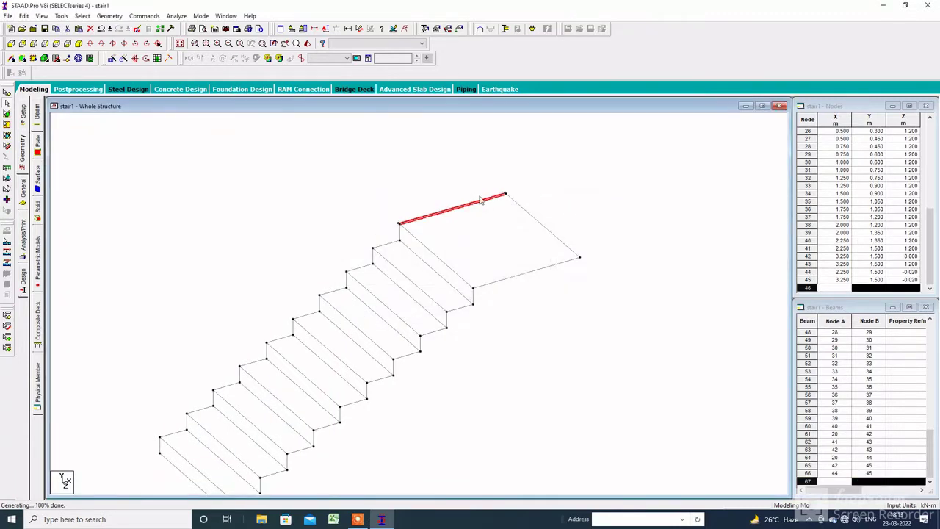
Select only the outermost of the two closely spaced parallel beams at the landing's rear edge.
{"action": "left_click_drag", "start_coordinate": [441, 234], "coordinate": [460, 300]}
{"action": "middle_click_drag", "start_coordinate": [445, 228], "coordinate": [481, 332]}
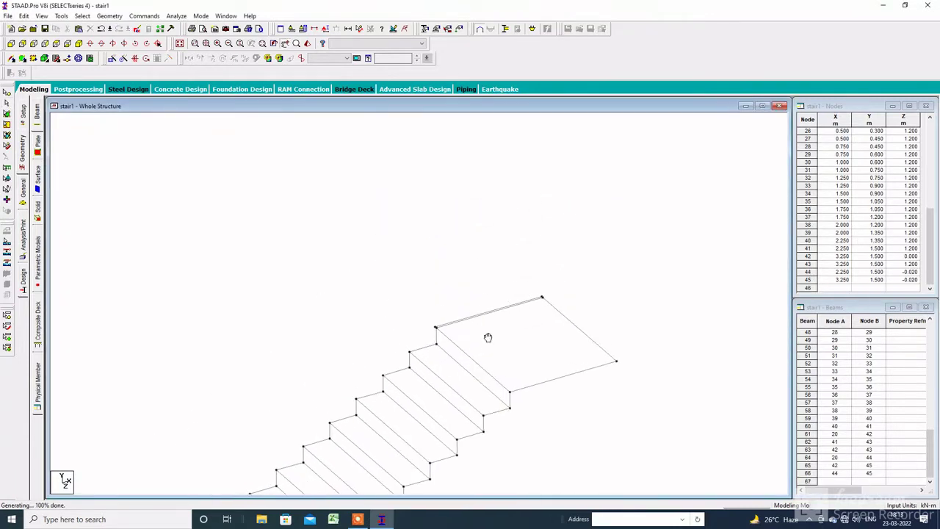
{"action": "scroll", "coordinate": [477, 325], "scroll_direction": "up", "scroll_amount": 1}
{"action": "scroll", "coordinate": [464, 308], "scroll_direction": "up", "scroll_amount": 1}
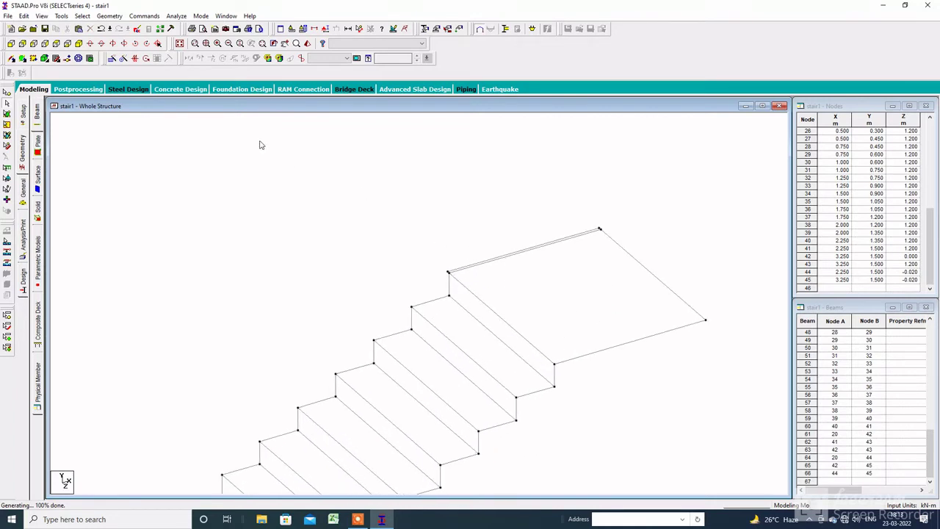
{"action": "left_click", "coordinate": [7, 92]}
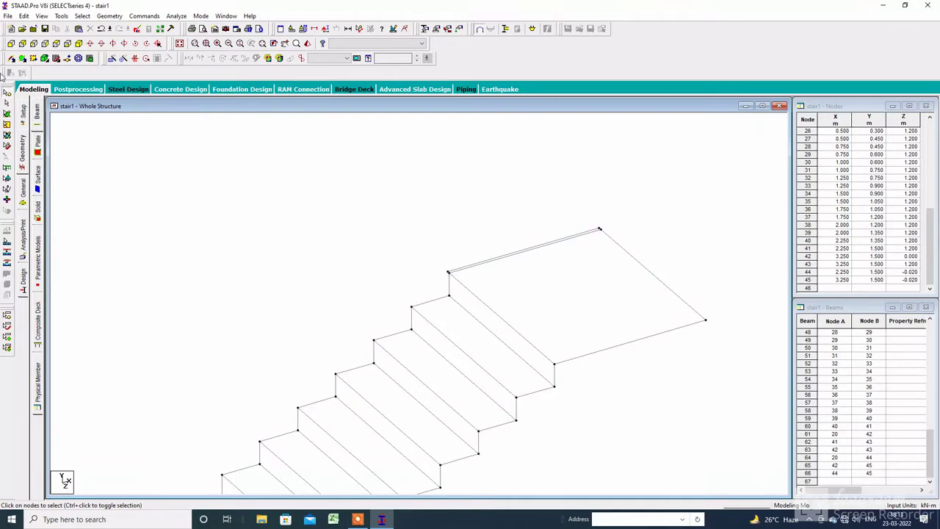
{"action": "left_click", "coordinate": [6, 103]}
{"action": "left_click", "coordinate": [495, 259]}
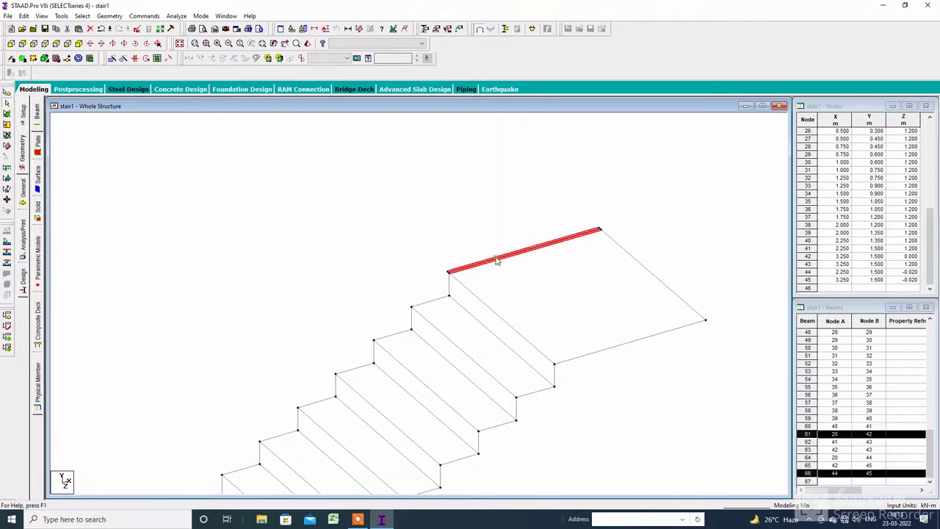
{"action": "scroll", "coordinate": [479, 256], "scroll_direction": "up", "scroll_amount": 2}
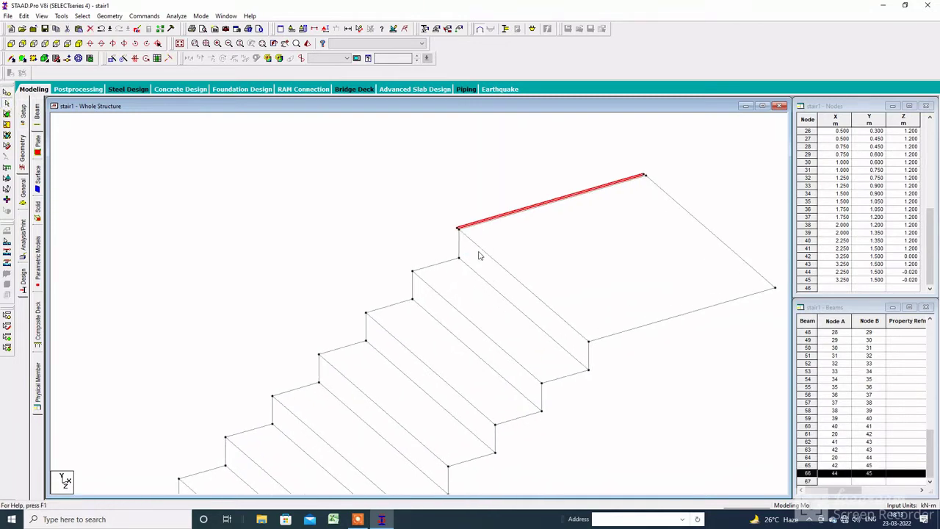
{"action": "middle_click_drag", "start_coordinate": [482, 239], "coordinate": [381, 343]}
{"action": "scroll", "coordinate": [439, 286], "scroll_direction": "up", "scroll_amount": 2}
{"action": "scroll", "coordinate": [440, 260], "scroll_direction": "up", "scroll_amount": 1}
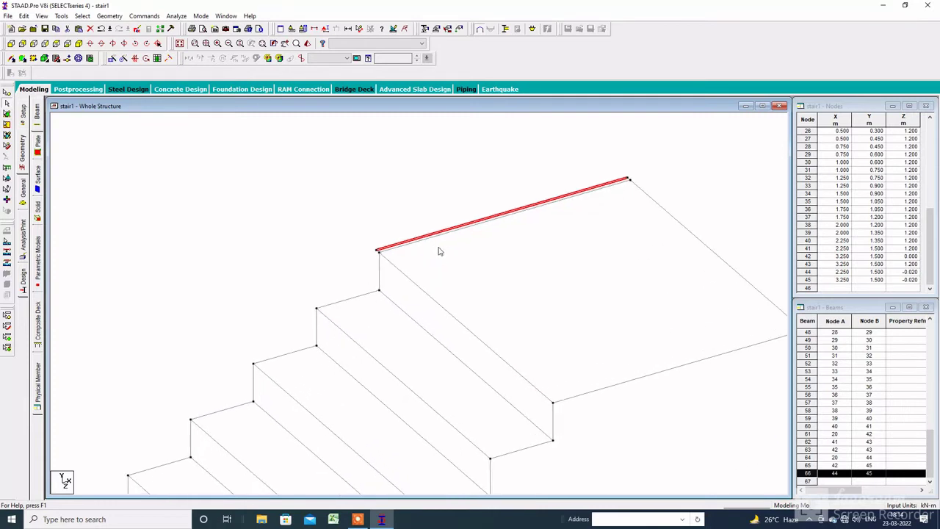
Start a Translational Repeat of the selected beam in global Z and measure the landing's outer side edge between its corner nodes.
{"action": "left_click", "coordinate": [112, 59]}
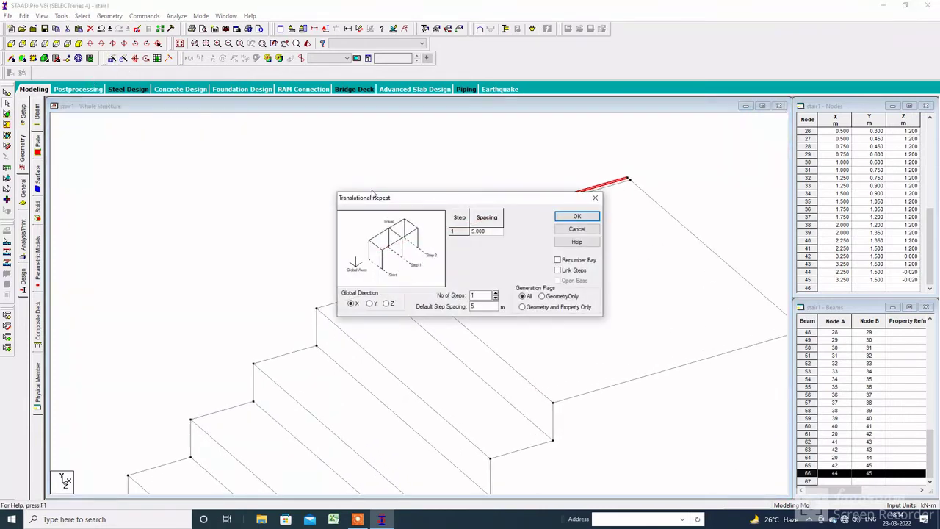
{"action": "left_click", "coordinate": [388, 304]}
{"action": "double_click", "coordinate": [476, 306]}
{"action": "type", "text": "1"}
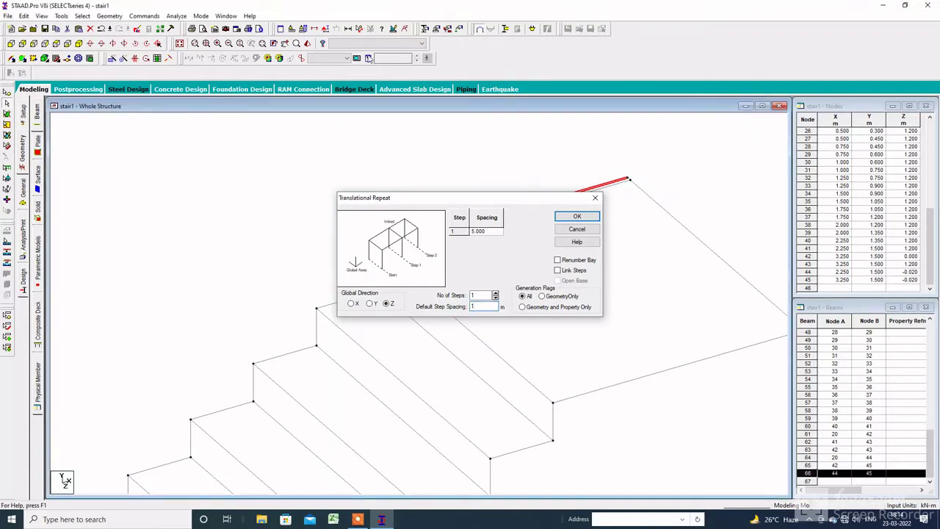
{"action": "left_click", "coordinate": [361, 29]}
{"action": "left_click", "coordinate": [629, 180]}
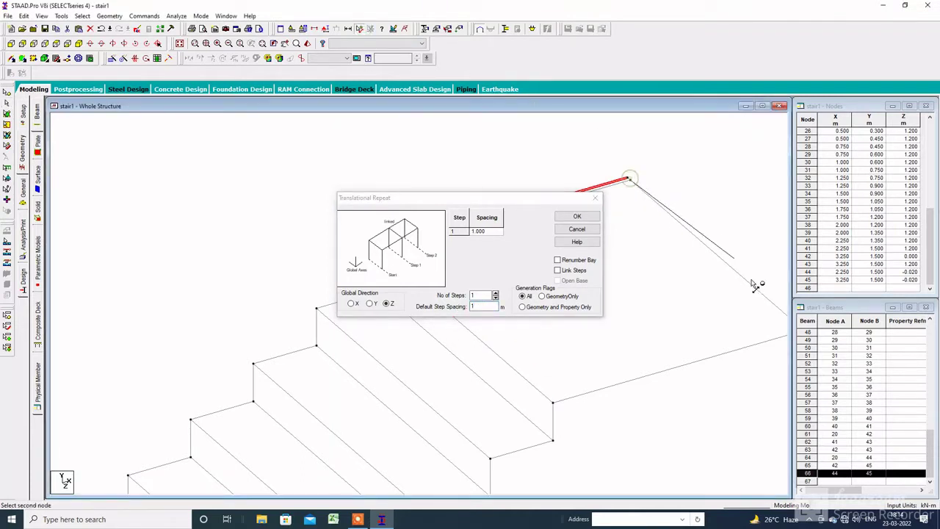
{"action": "left_click", "coordinate": [731, 314]}
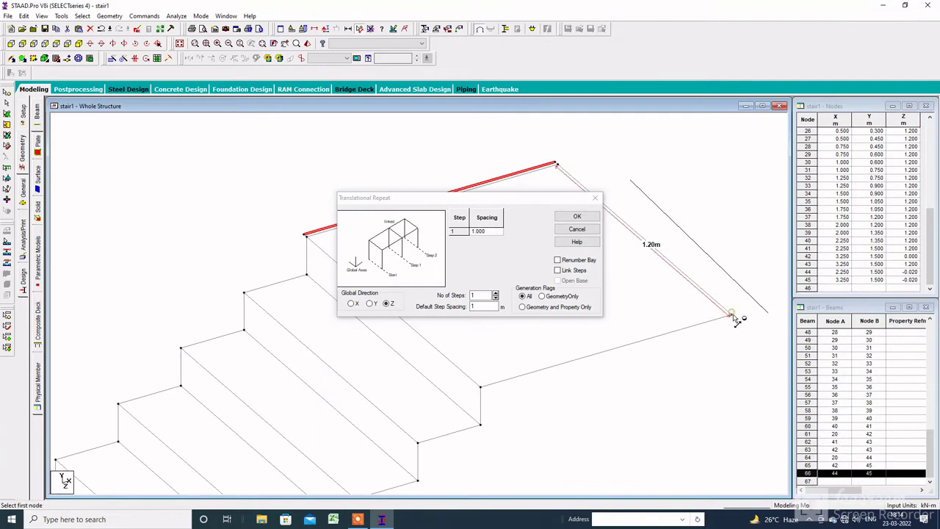
Repeat the selected beam once by -1.2 m in global Z with linked steps, and clear the displayed dimension.
{"action": "left_click", "coordinate": [475, 306]}
{"action": "double_click", "coordinate": [481, 307]}
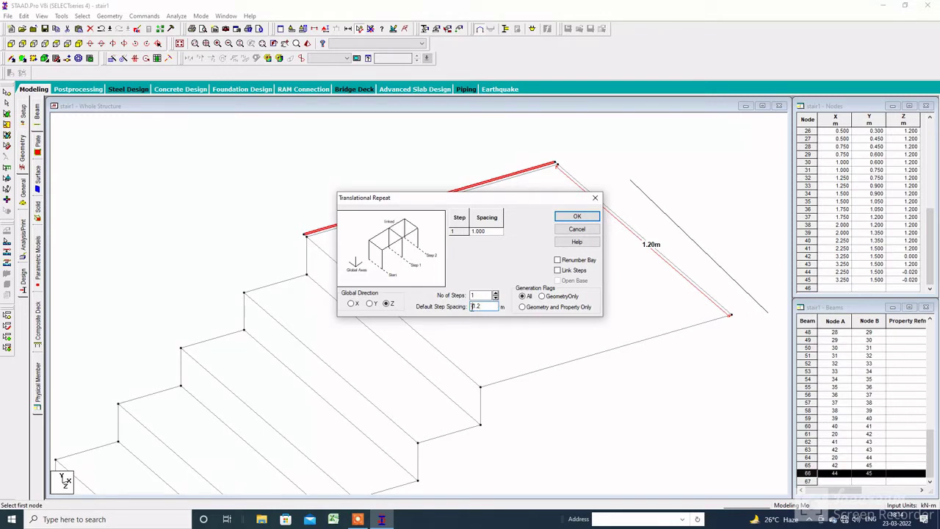
{"action": "left_click", "coordinate": [557, 270]}
{"action": "left_click", "coordinate": [577, 217]}
{"action": "scroll", "coordinate": [401, 299], "scroll_direction": "down", "scroll_amount": 1}
{"action": "middle_click_drag", "start_coordinate": [405, 278], "coordinate": [547, 198]}
{"action": "scroll", "coordinate": [541, 208], "scroll_direction": "down", "scroll_amount": 2}
{"action": "scroll", "coordinate": [541, 208], "scroll_direction": "down", "scroll_amount": 1}
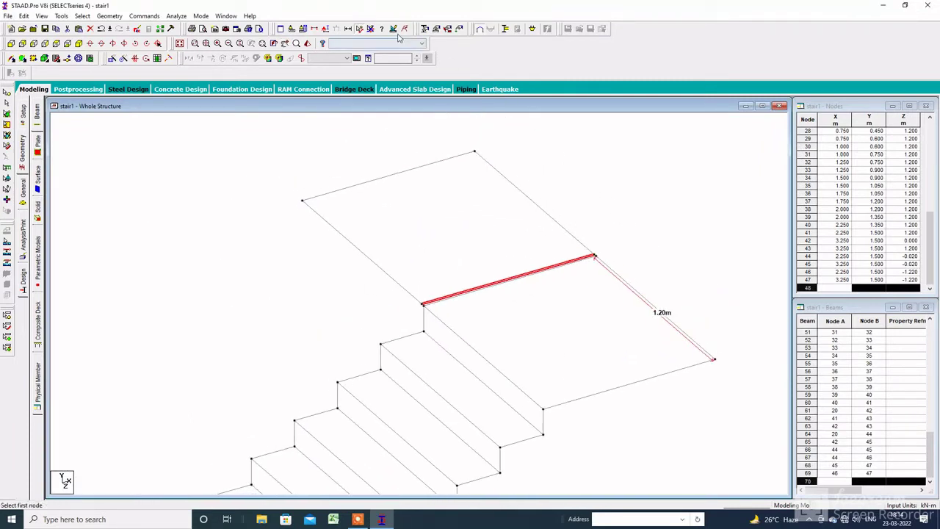
{"action": "left_click", "coordinate": [372, 29]}
Isolate in the view the two end nodes of the new landing half's edge at X 2.25 m.
{"action": "scroll", "coordinate": [481, 212], "scroll_direction": "down", "scroll_amount": 1}
{"action": "left_click", "coordinate": [414, 222]}
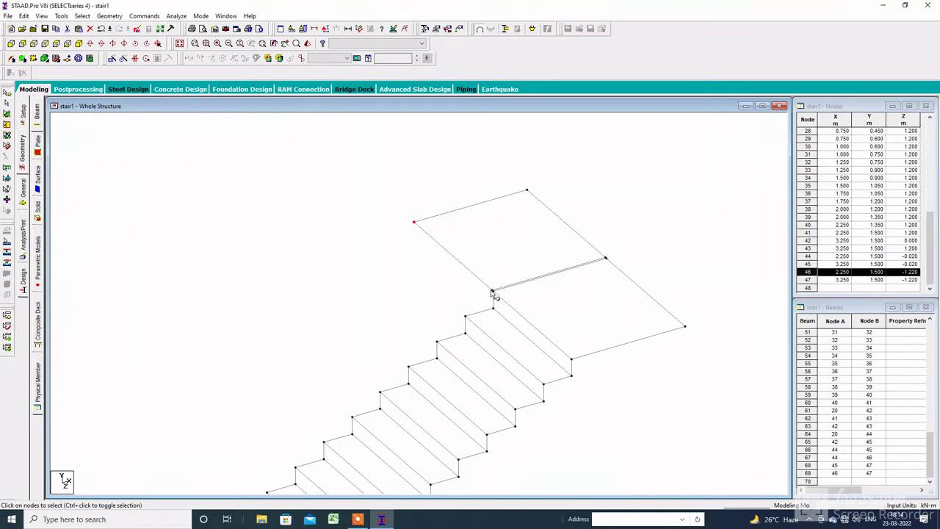
{"action": "left_click", "coordinate": [492, 292], "text": "ctrl"}
{"action": "scroll", "coordinate": [452, 270], "scroll_direction": "up", "scroll_amount": 3}
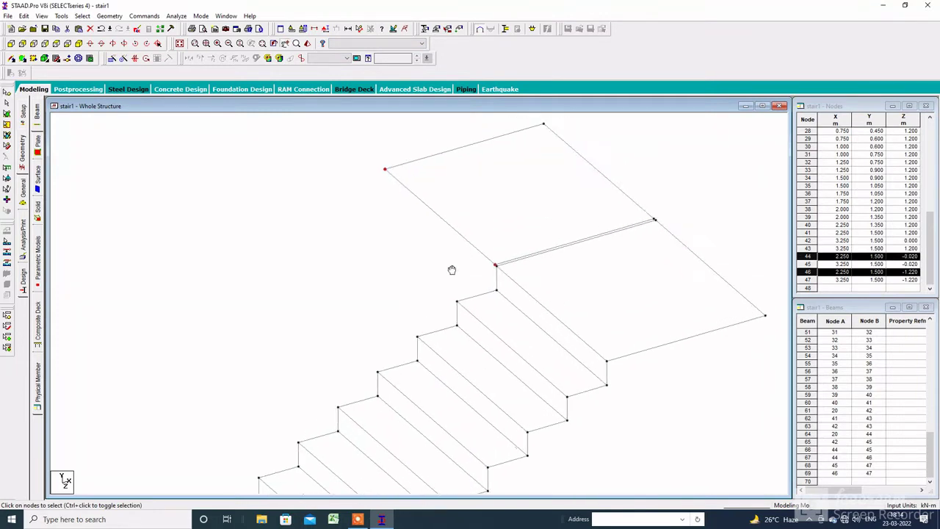
{"action": "middle_click_drag", "start_coordinate": [451, 269], "coordinate": [418, 318]}
{"action": "left_click", "coordinate": [42, 15]}
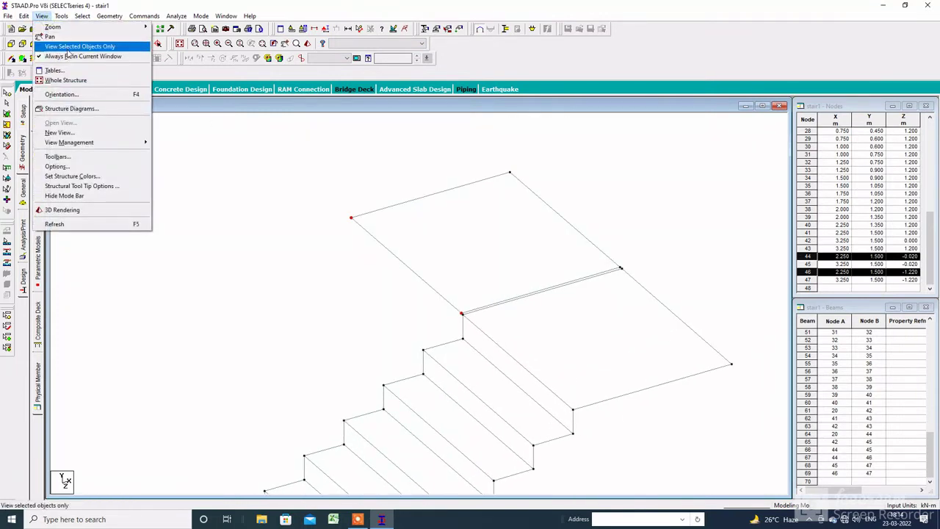
{"action": "left_click", "coordinate": [67, 48]}
{"action": "scroll", "coordinate": [465, 310], "scroll_direction": "down", "scroll_amount": 1}
{"action": "middle_click_drag", "start_coordinate": [465, 311], "coordinate": [454, 341]}
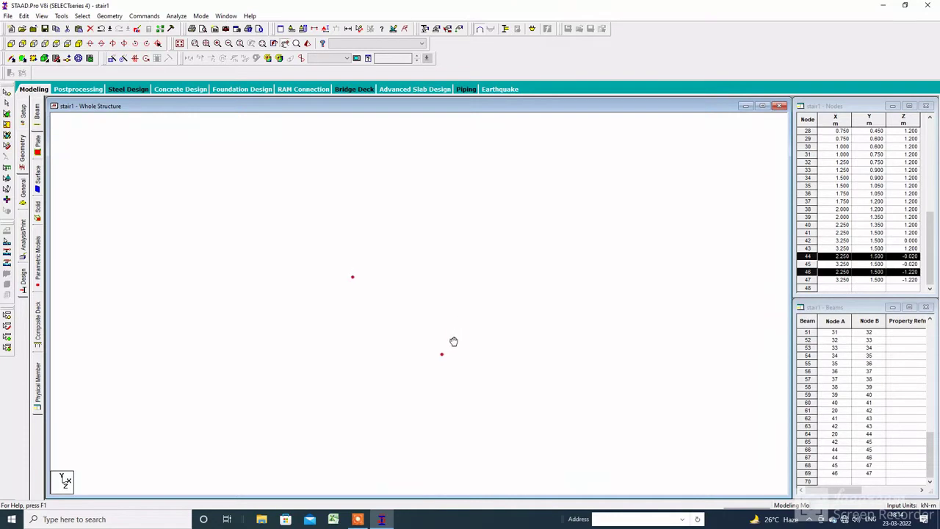
Move the default snap grid's origin to the landing node at X 2.25, Y 1.5, Z -0.02 m.
{"action": "left_click", "coordinate": [56, 58]}
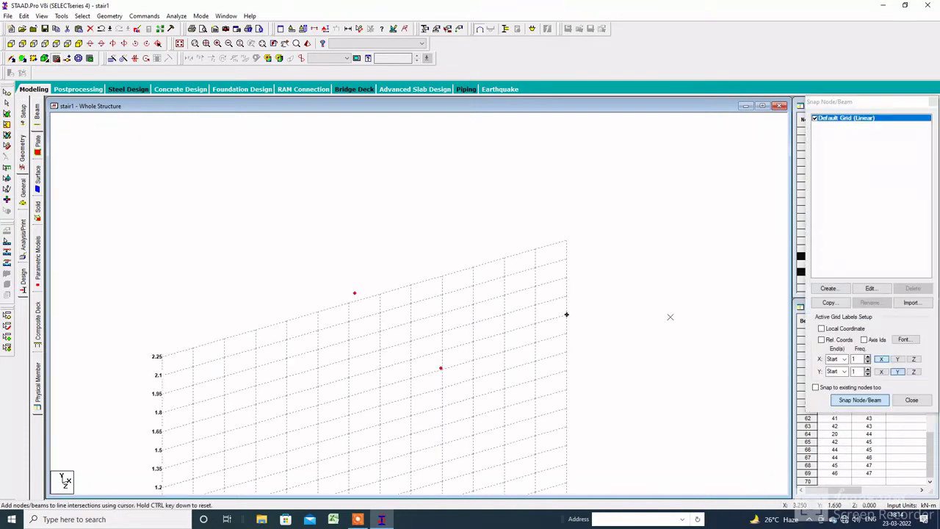
{"action": "left_click", "coordinate": [868, 289]}
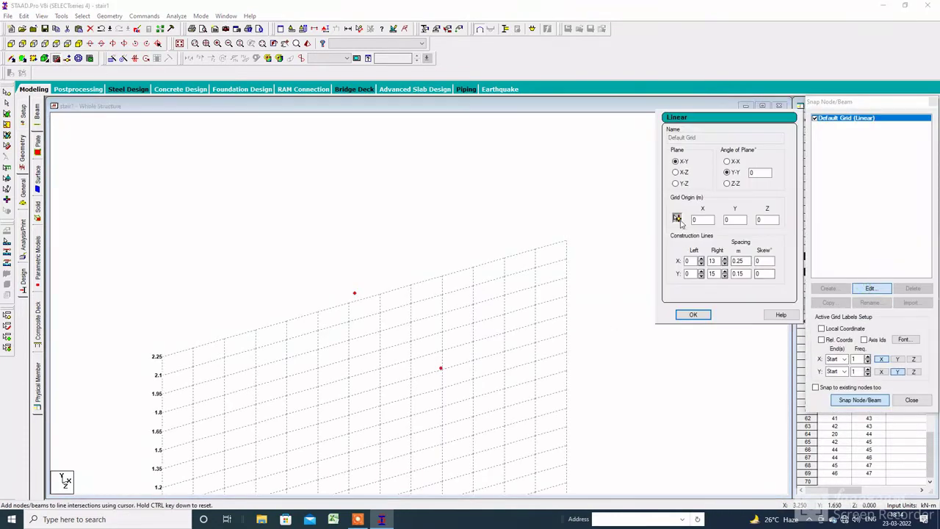
{"action": "left_click", "coordinate": [676, 218]}
{"action": "left_click", "coordinate": [443, 368]}
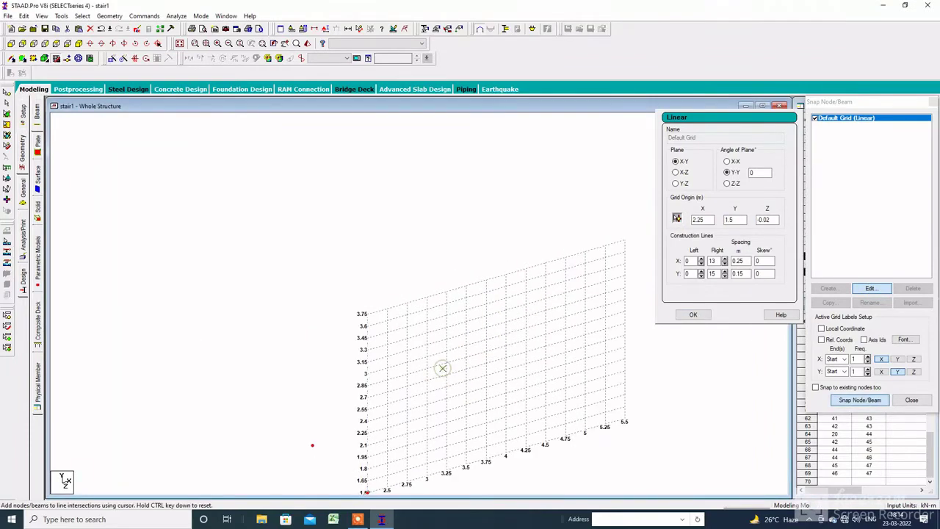
{"action": "middle_click_drag", "start_coordinate": [439, 428], "coordinate": [423, 320]}
{"action": "scroll", "coordinate": [374, 374], "scroll_direction": "up", "scroll_amount": 2}
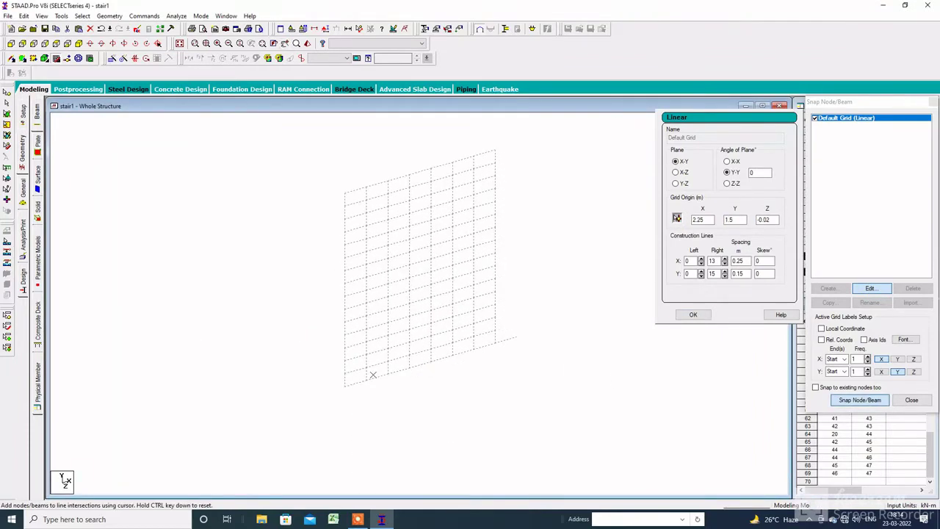
Extend the snap grid before its origin with 7 construction lines in X and 3 in Y.
{"action": "left_click", "coordinate": [701, 259]}
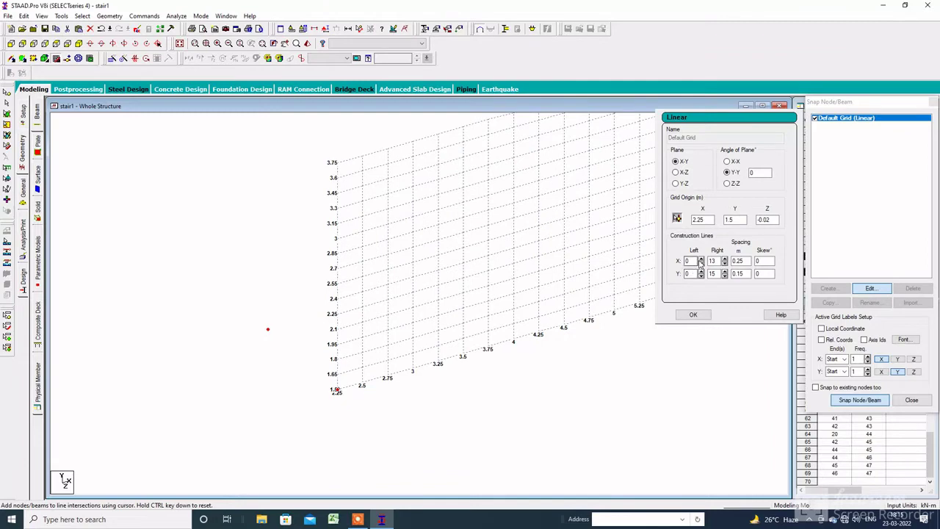
{"action": "left_click", "coordinate": [701, 258]}
{"action": "left_click", "coordinate": [701, 258]}
{"action": "left_click", "coordinate": [701, 258]}
{"action": "left_click", "coordinate": [701, 258]}
{"action": "left_click", "coordinate": [701, 259]}
{"action": "left_click", "coordinate": [701, 259]}
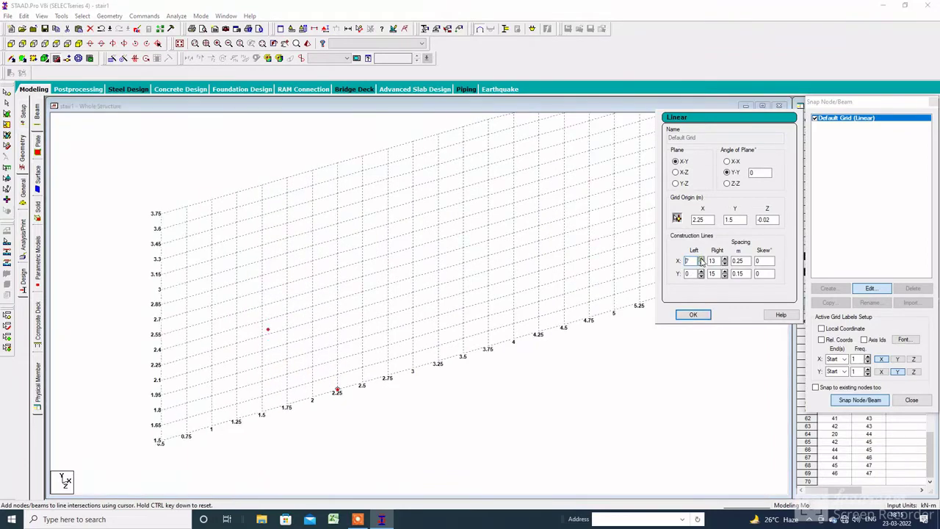
{"action": "left_click", "coordinate": [702, 271]}
{"action": "left_click", "coordinate": [701, 271]}
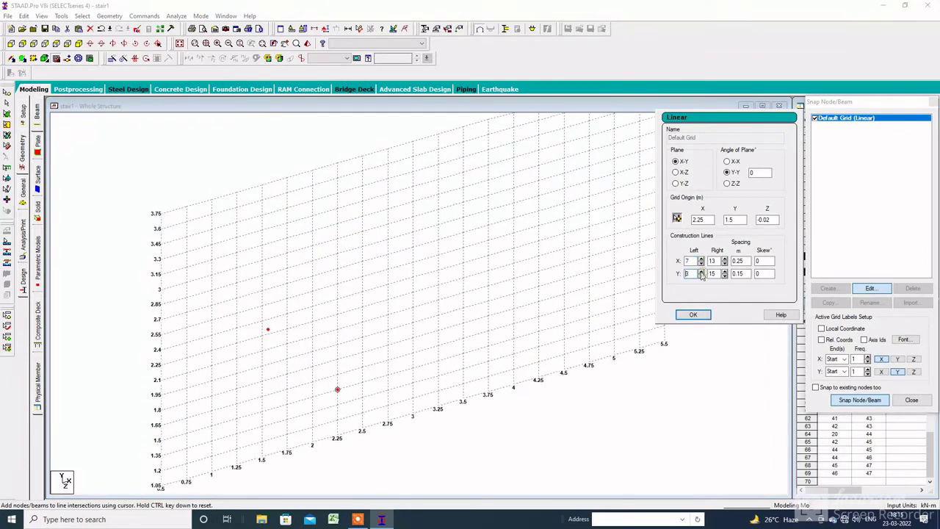
{"action": "scroll", "coordinate": [305, 380], "scroll_direction": "up", "scroll_amount": 6}
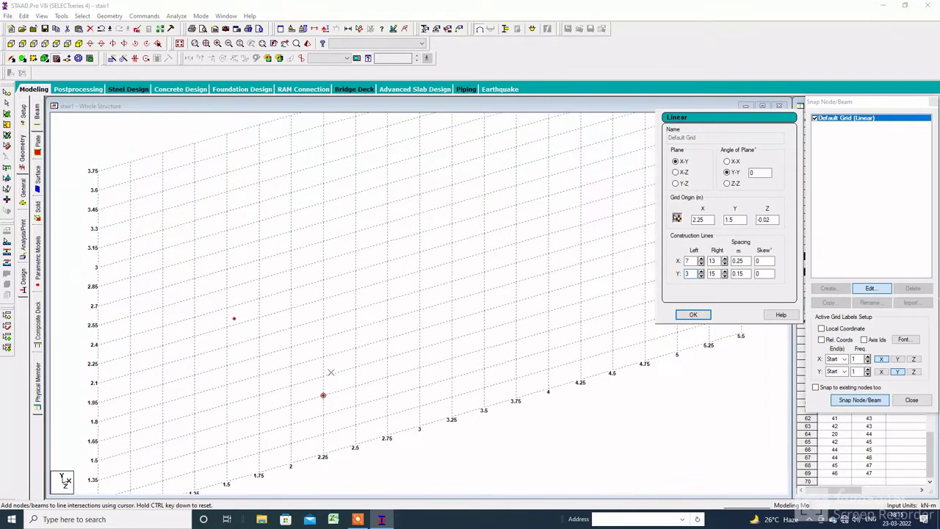
{"action": "scroll", "coordinate": [330, 371], "scroll_direction": "up", "scroll_amount": 1}
{"action": "middle_click_drag", "start_coordinate": [340, 376], "coordinate": [390, 375]}
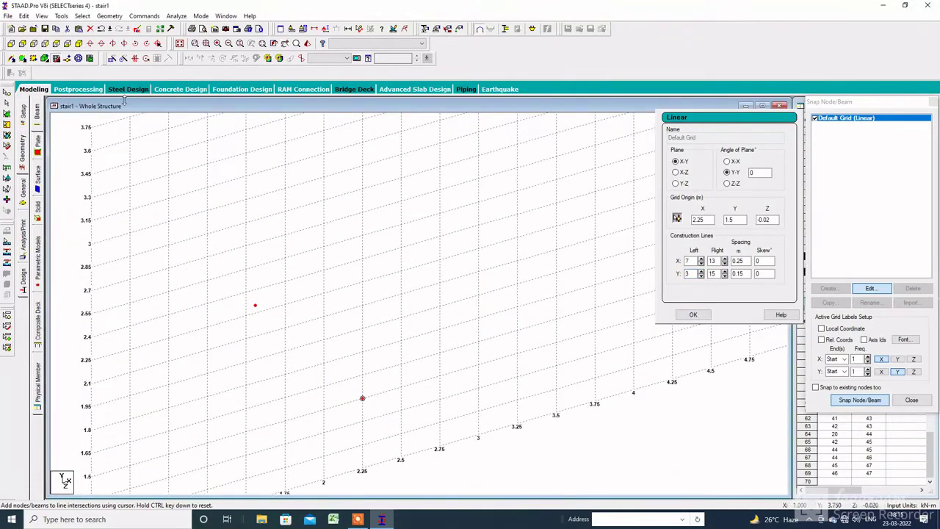
In front view, draw the second flight's stepped profile from X 2.25, Y 1.5 up to X 0.5, Y 2.55 m.
{"action": "left_click", "coordinate": [12, 44]}
{"action": "scroll", "coordinate": [348, 382], "scroll_direction": "down", "scroll_amount": 3}
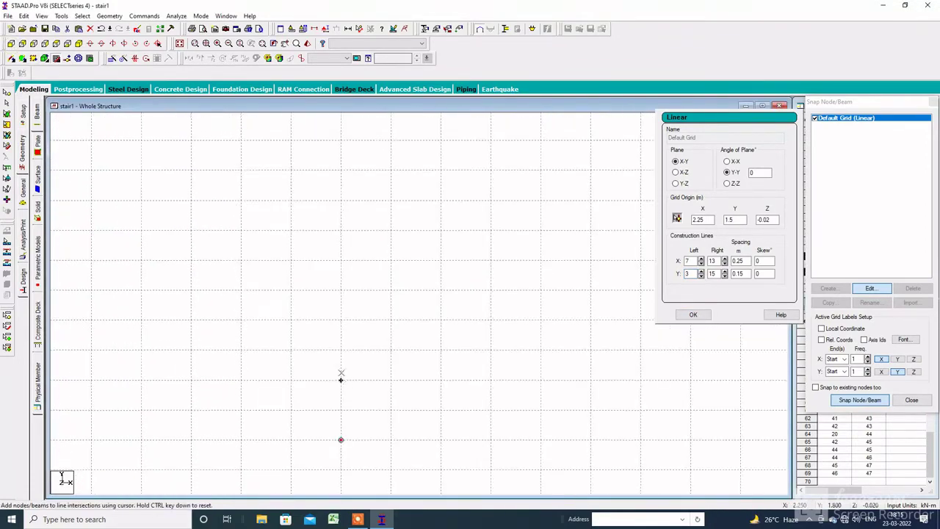
{"action": "scroll", "coordinate": [338, 371], "scroll_direction": "down", "scroll_amount": 1}
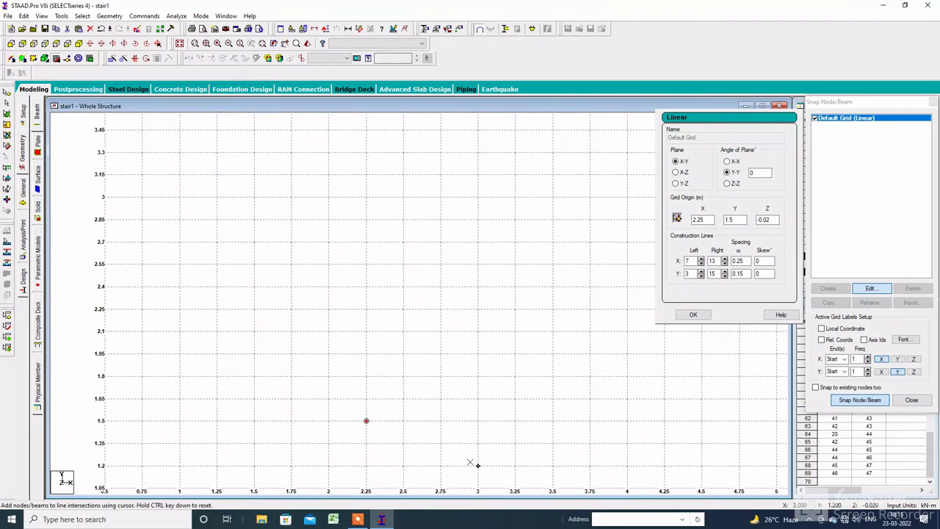
{"action": "left_click", "coordinate": [366, 420]}
{"action": "left_click", "coordinate": [366, 398]}
{"action": "left_click", "coordinate": [328, 398]}
{"action": "left_click", "coordinate": [328, 376]}
{"action": "left_click", "coordinate": [291, 376]}
{"action": "left_click", "coordinate": [291, 353]}
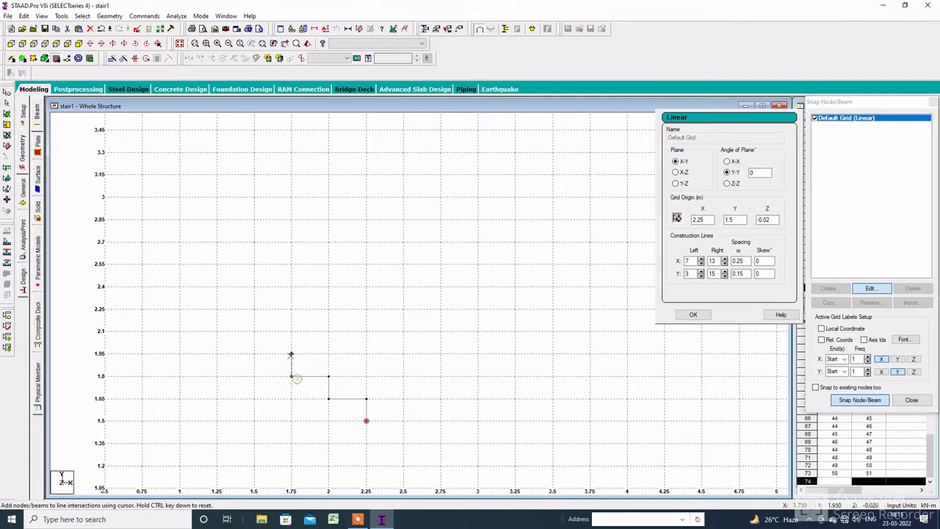
{"action": "left_click", "coordinate": [254, 353]}
{"action": "left_click", "coordinate": [254, 332]}
{"action": "left_click", "coordinate": [216, 331]}
{"action": "left_click", "coordinate": [216, 309]}
{"action": "left_click", "coordinate": [179, 309]}
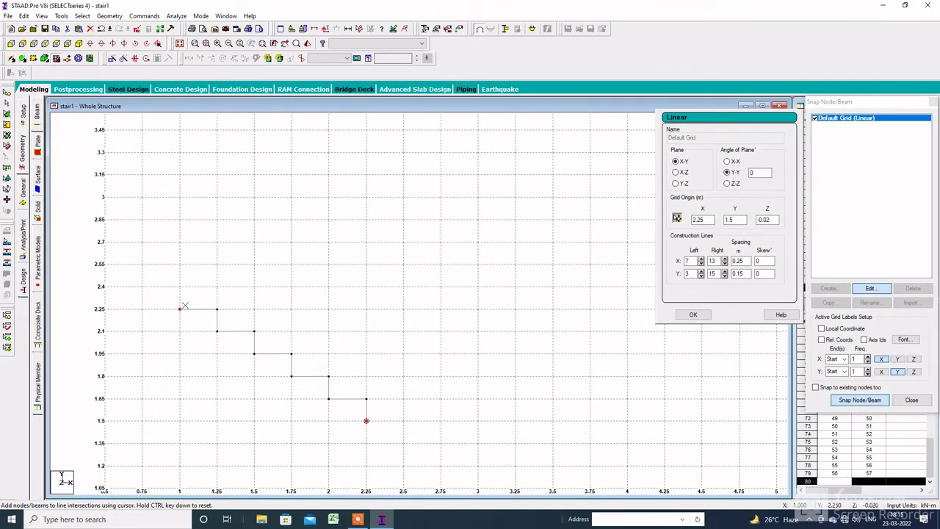
{"action": "left_click", "coordinate": [180, 286]}
{"action": "left_click", "coordinate": [142, 286]}
{"action": "left_click", "coordinate": [142, 263]}
{"action": "left_click", "coordinate": [106, 264]}
Increase the grid's left X construction lines to 10 and continue the stepped profile up to X 0, Y 3 m.
{"action": "left_click", "coordinate": [700, 258]}
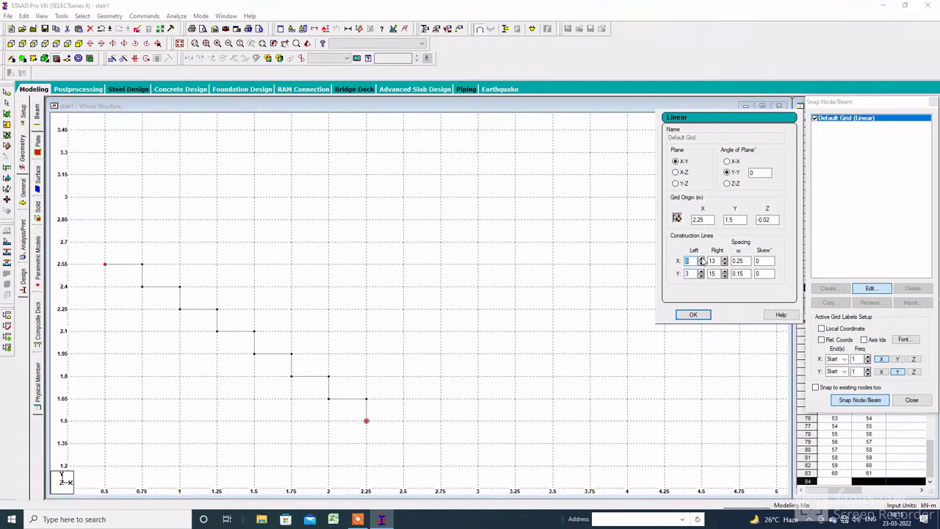
{"action": "left_click", "coordinate": [701, 258]}
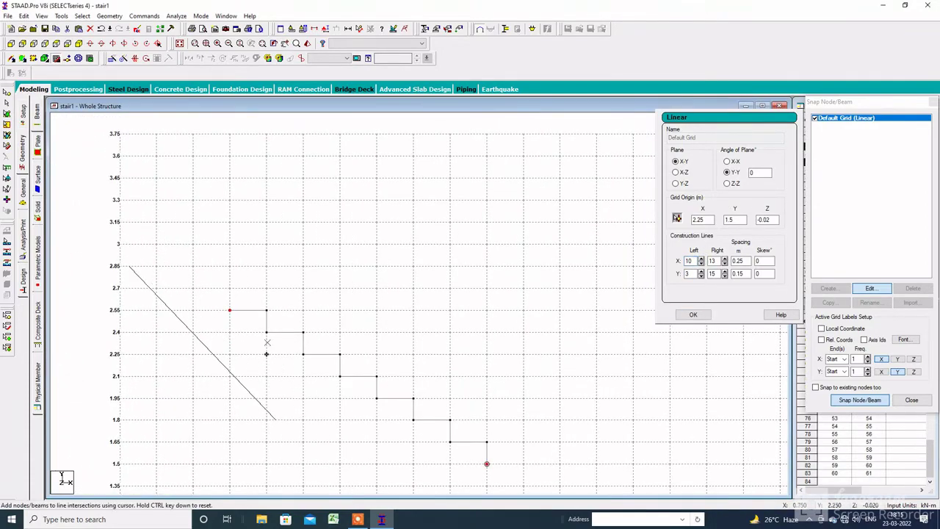
{"action": "left_click", "coordinate": [230, 307]}
{"action": "left_click", "coordinate": [228, 289]}
{"action": "left_click", "coordinate": [194, 288]}
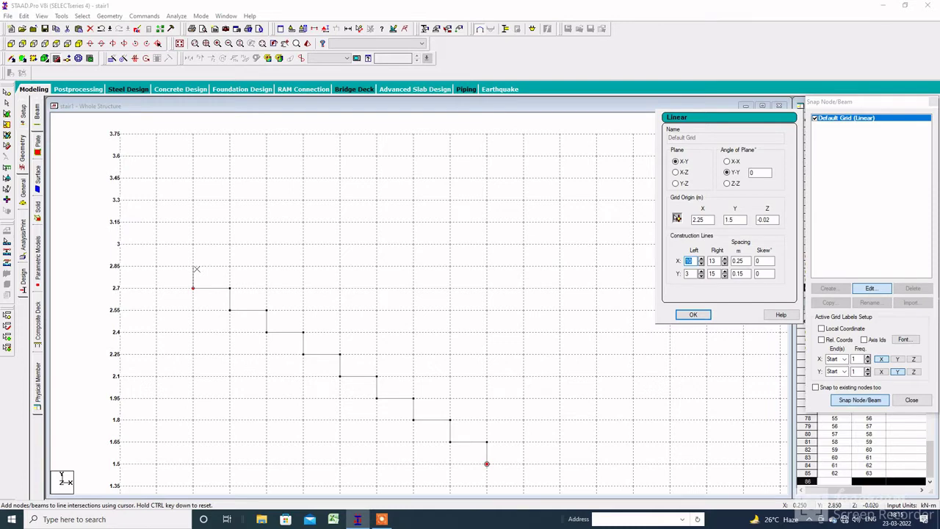
{"action": "left_click", "coordinate": [194, 265]}
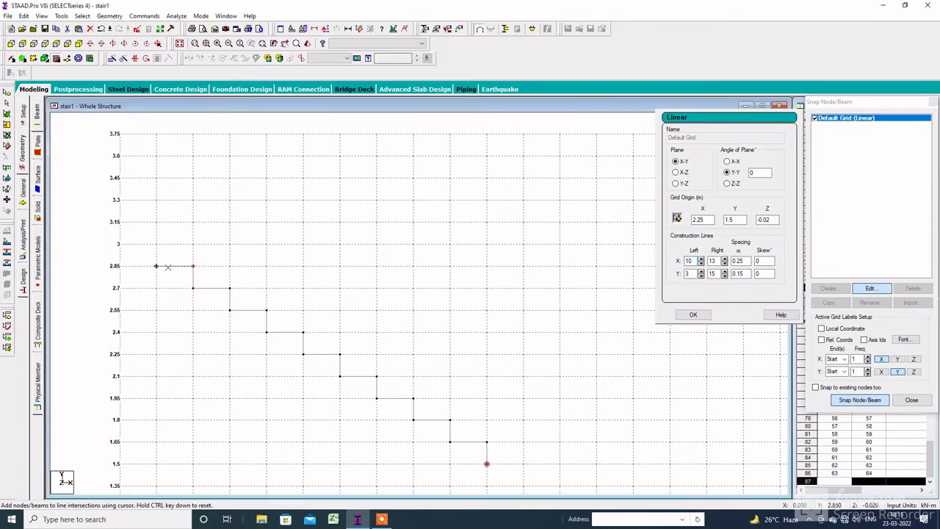
{"action": "left_click", "coordinate": [155, 266]}
{"action": "left_click", "coordinate": [155, 244]}
{"action": "left_click", "coordinate": [55, 59]}
Copy the second flight's whole stepped profile one step of -1.2 m along Z with Translational Repeat, linking the two profiles.
{"action": "left_click_drag", "start_coordinate": [577, 179], "coordinate": [183, 399]}
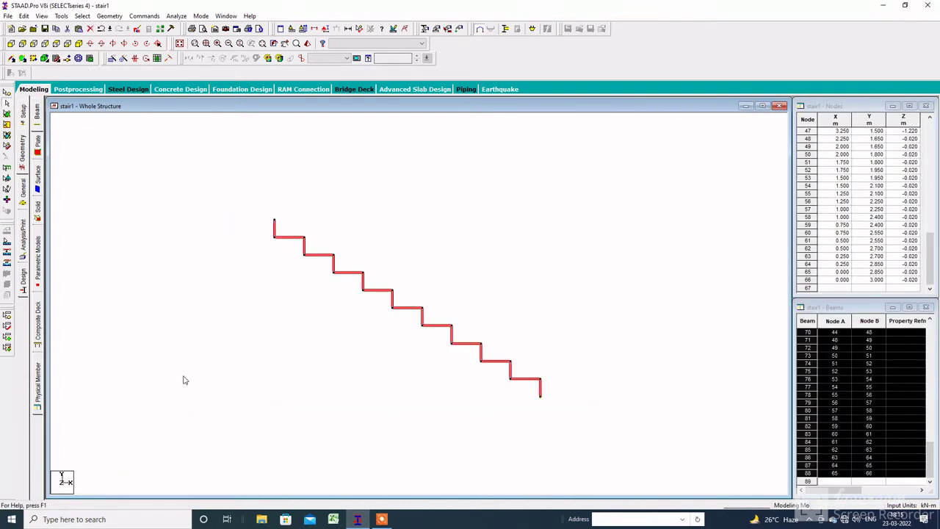
{"action": "left_click", "coordinate": [112, 59]}
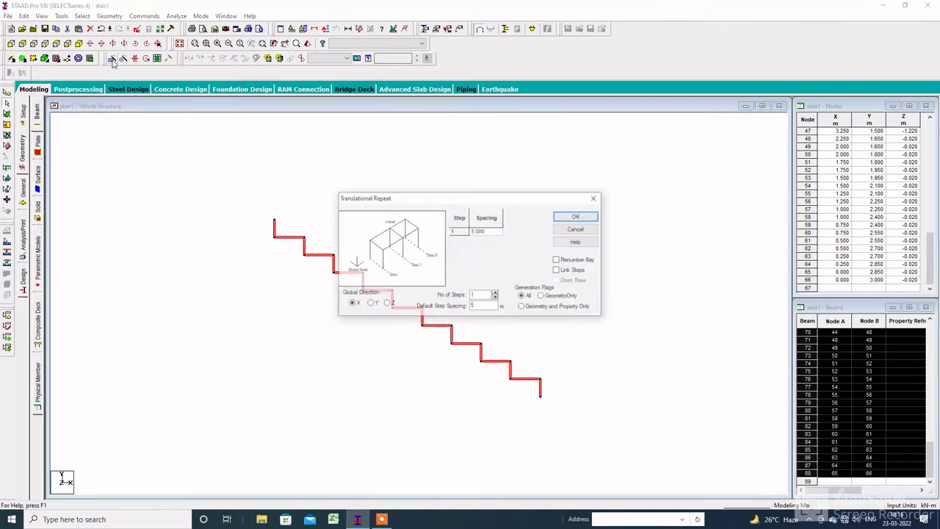
{"action": "left_click", "coordinate": [473, 306]}
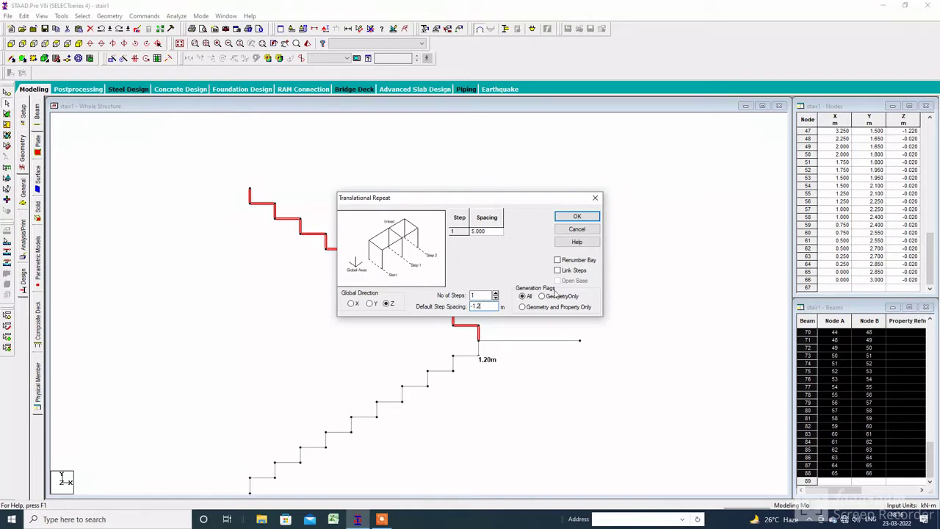
{"action": "left_click", "coordinate": [577, 215]}
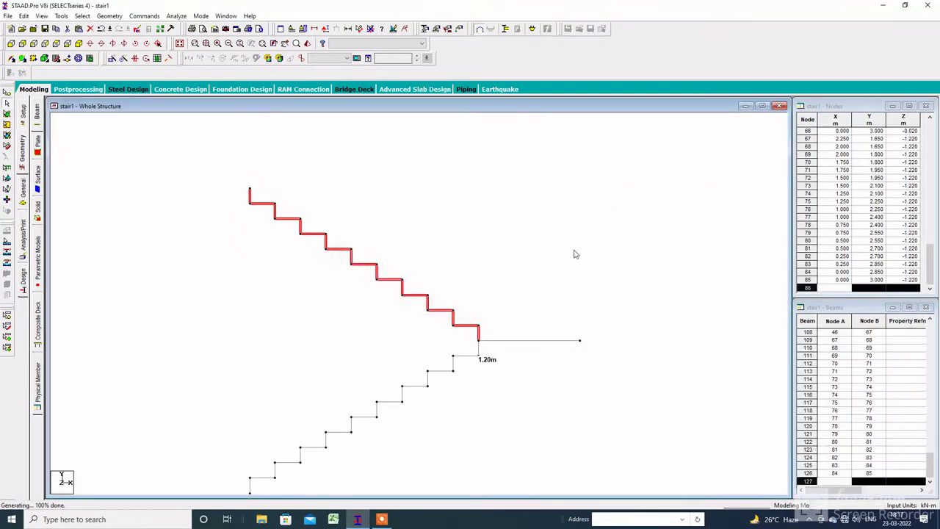
Show the staircase in plan view, remove the displayed node-to-node dimension and clear the beam selection.
{"action": "left_click", "coordinate": [56, 45]}
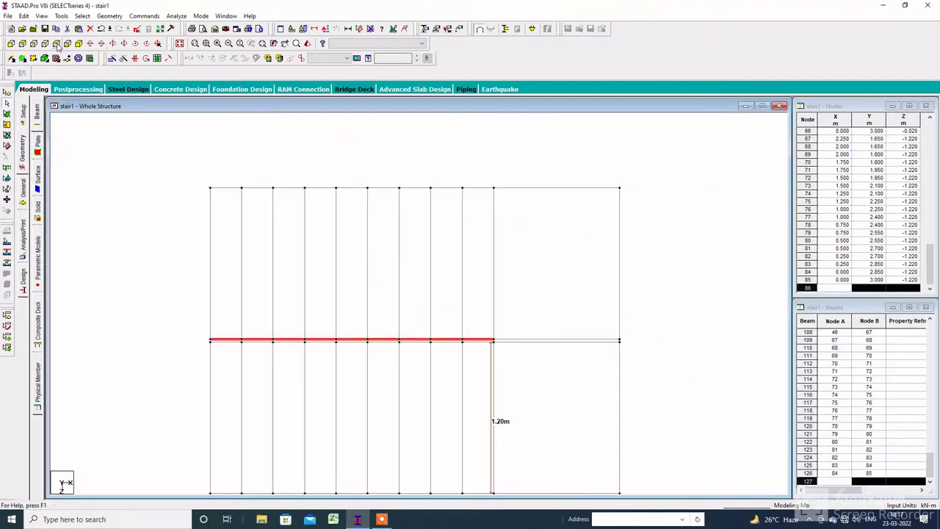
{"action": "left_click", "coordinate": [370, 30]}
{"action": "left_click", "coordinate": [544, 285]}
{"action": "scroll", "coordinate": [514, 310], "scroll_direction": "down", "scroll_amount": 1}
{"action": "middle_click_drag", "start_coordinate": [511, 310], "coordinate": [527, 289]}
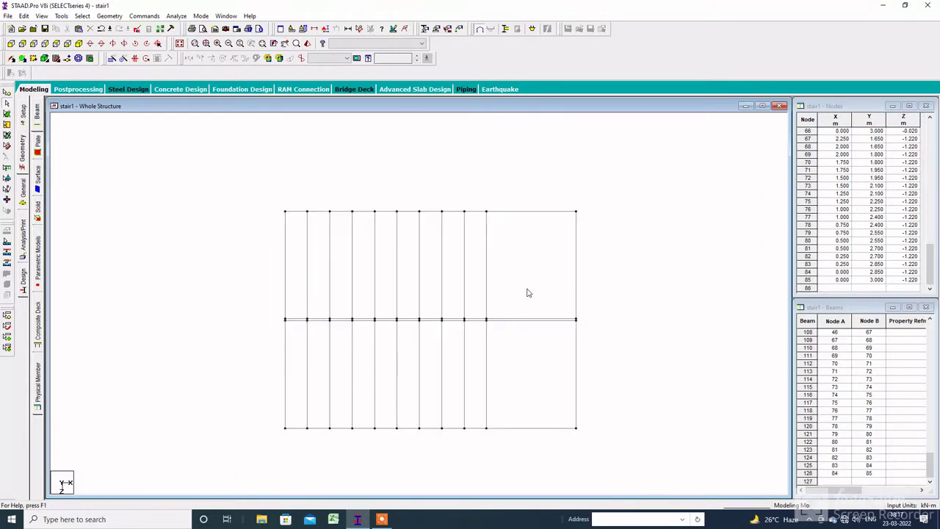
Examine both flights and the shared landing in an isometric view rotated to separate the upper steps.
{"action": "left_click", "coordinate": [78, 44]}
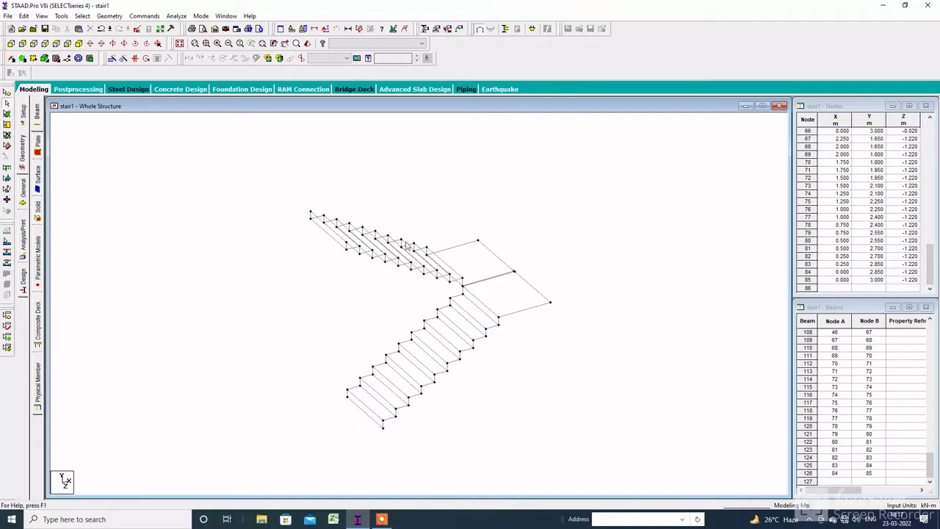
{"action": "key", "text": "Left"}
{"action": "key", "text": "Left"}
{"action": "key", "text": "Left"}
{"action": "key", "text": "Left"}
{"action": "key", "text": "Left"}
{"action": "key", "text": "Left"}
{"action": "key", "text": "Left"}
{"action": "key", "text": "Left"}
{"action": "key", "text": "Left"}
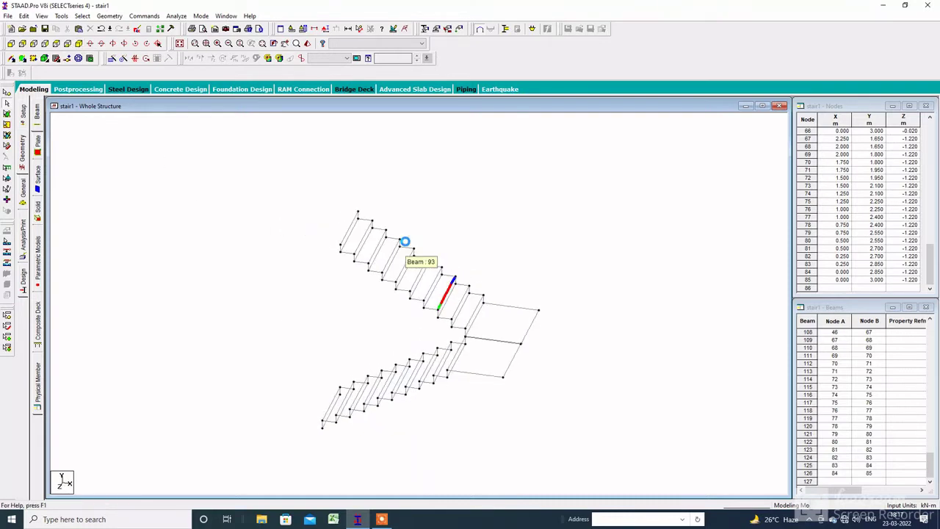
Measure the shared landing's length and copy the second flight's top edge beam one step of -1 m along X with linked steps.
{"action": "left_click", "coordinate": [348, 235]}
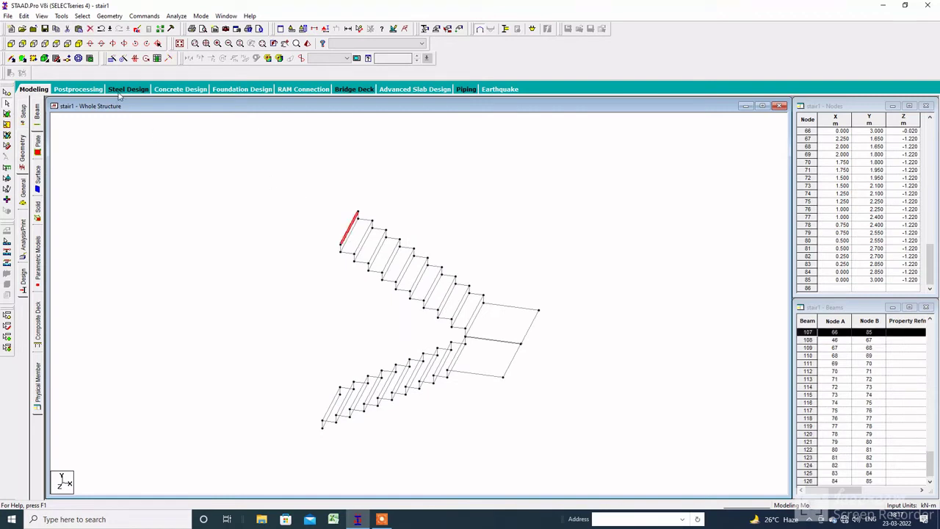
{"action": "left_click", "coordinate": [112, 58]}
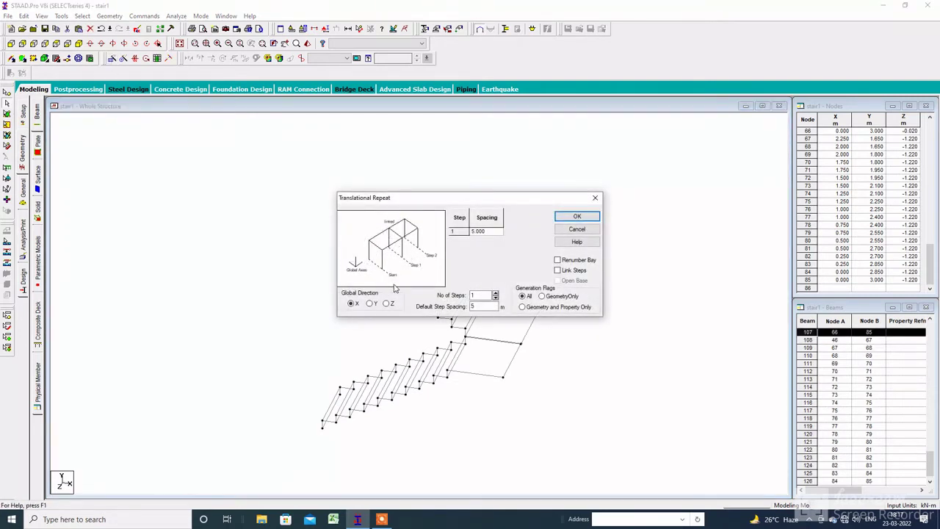
{"action": "left_click", "coordinate": [11, 44]}
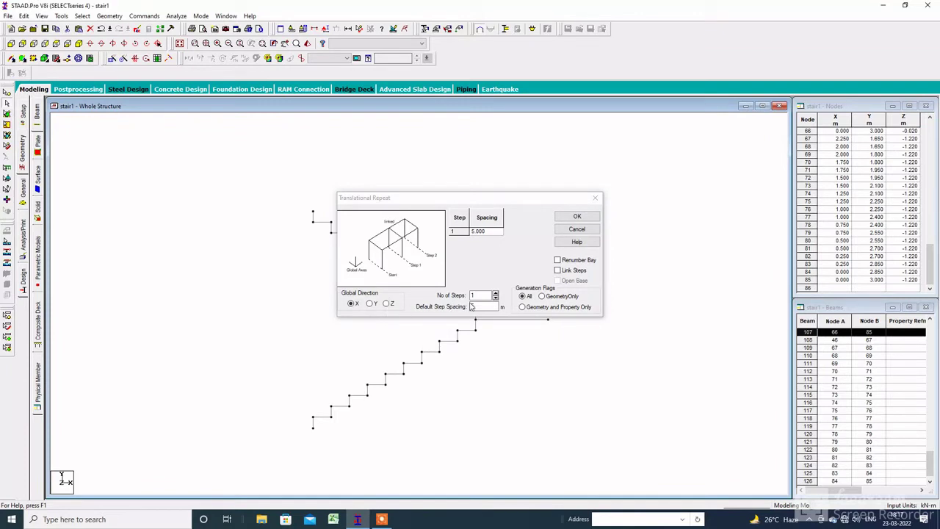
{"action": "left_click", "coordinate": [471, 306]}
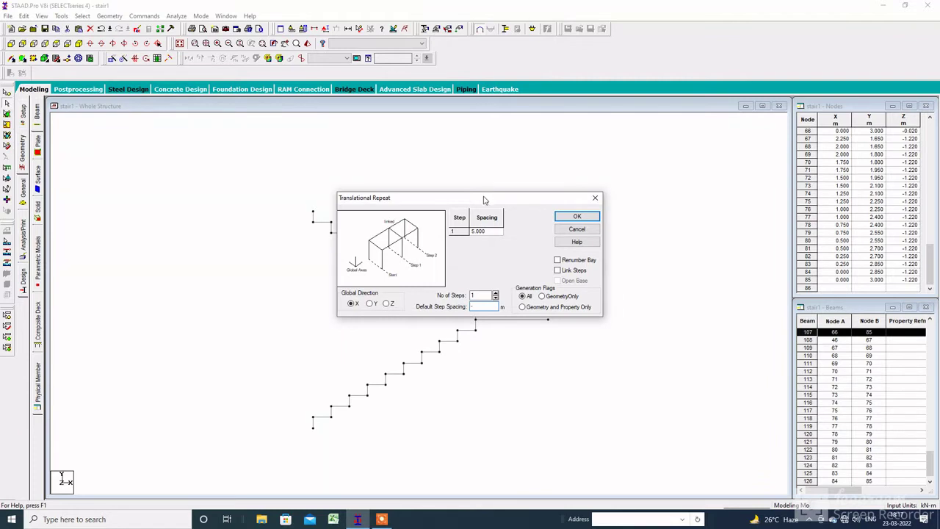
{"action": "left_click_drag", "start_coordinate": [484, 199], "coordinate": [496, 155]}
{"action": "type", "text": "-0"}
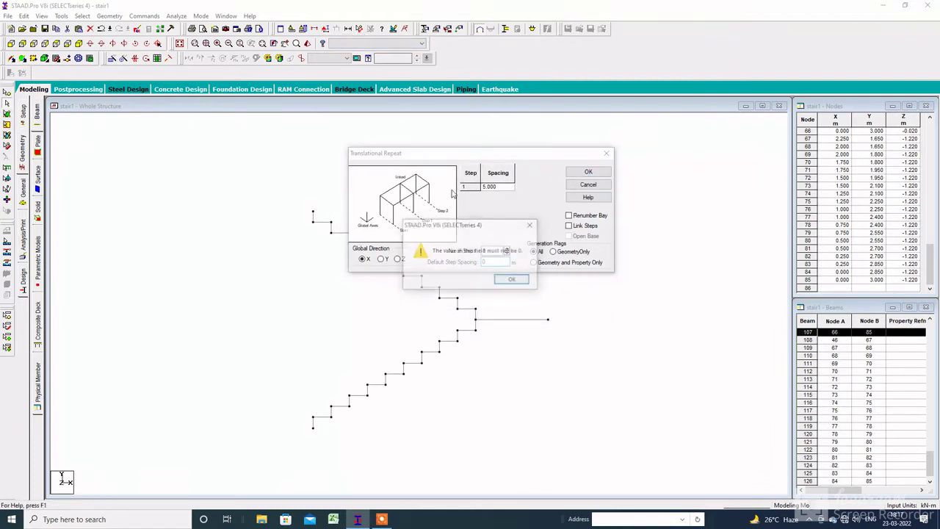
{"action": "left_click", "coordinate": [513, 278]}
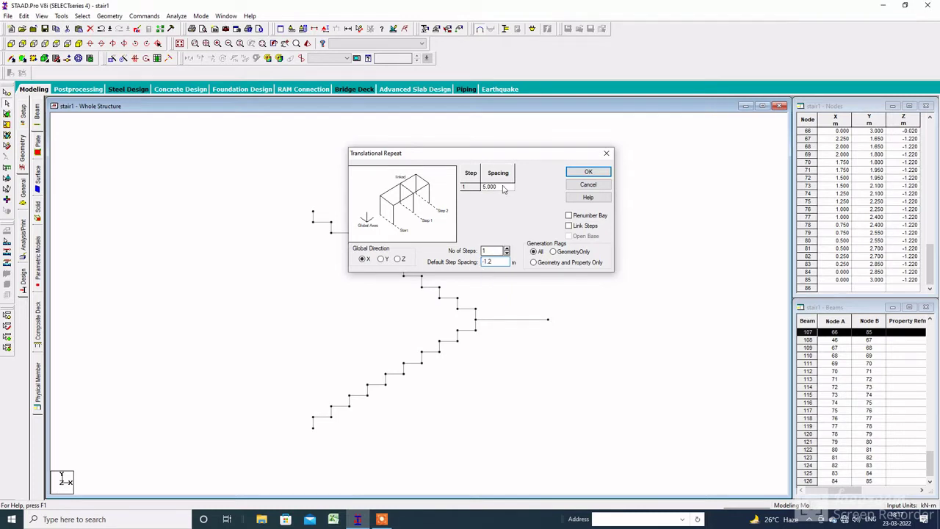
{"action": "type", "text": "-1"}
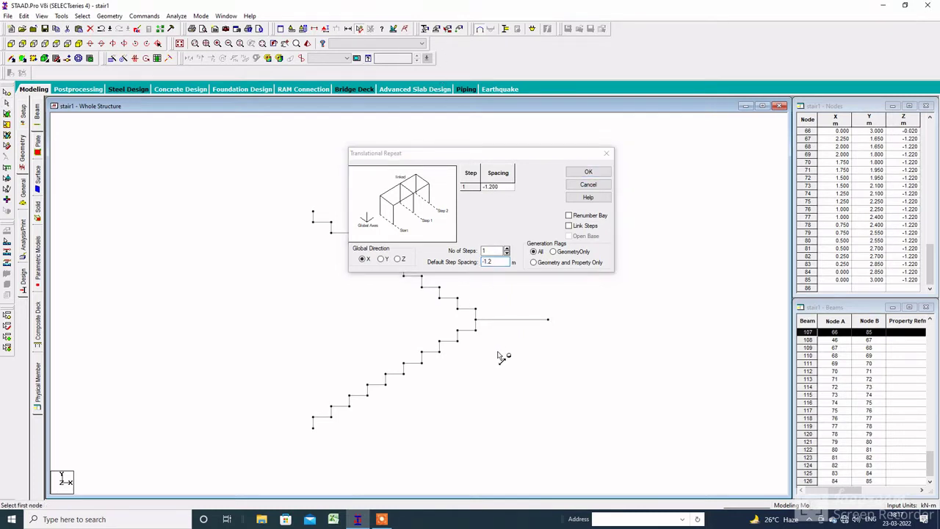
{"action": "left_click", "coordinate": [549, 322]}
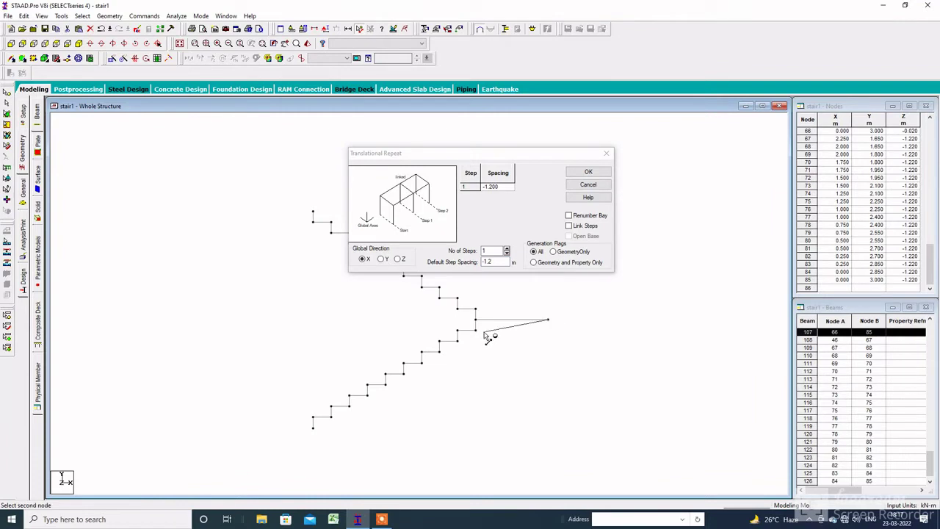
{"action": "left_click", "coordinate": [503, 267]}
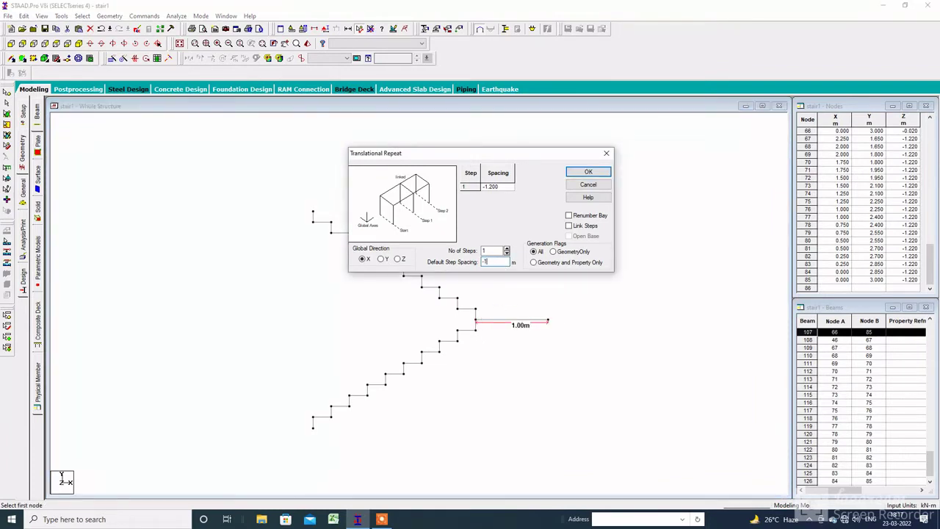
{"action": "left_click", "coordinate": [361, 29]}
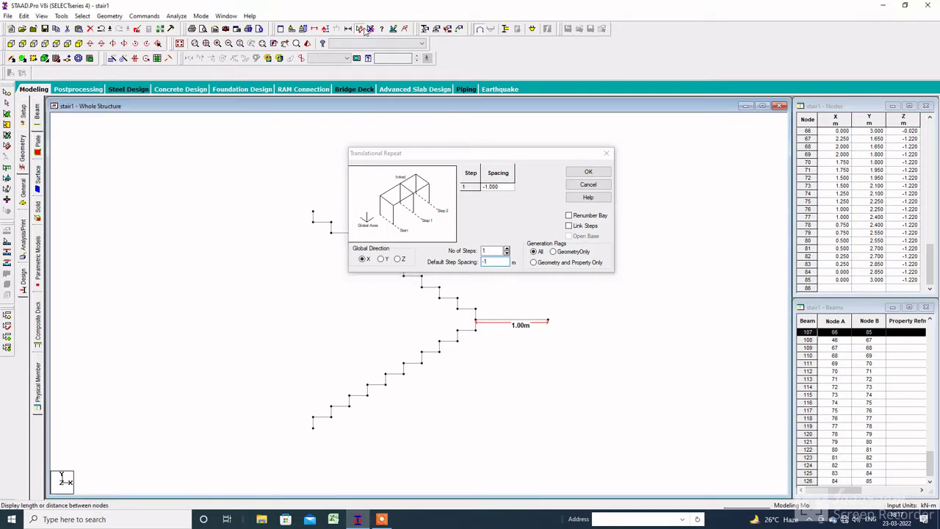
{"action": "left_click", "coordinate": [371, 29]}
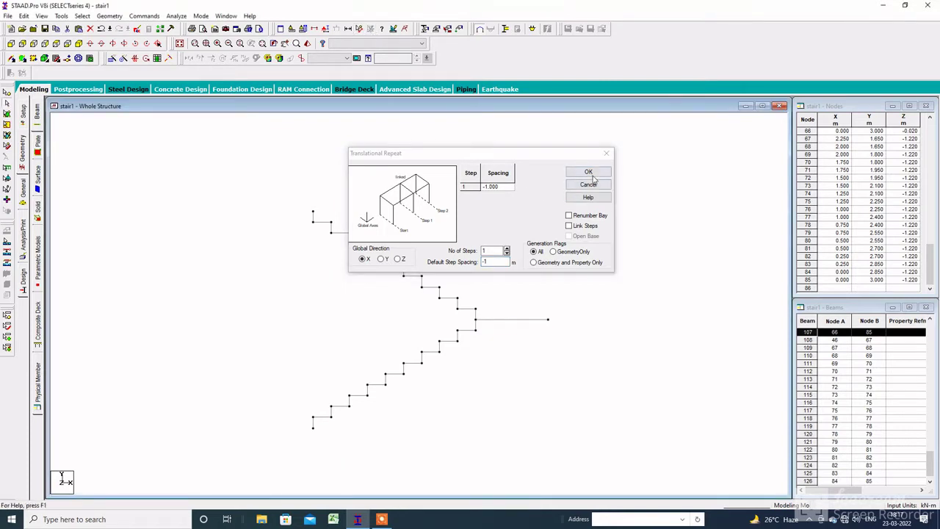
{"action": "left_click", "coordinate": [573, 226]}
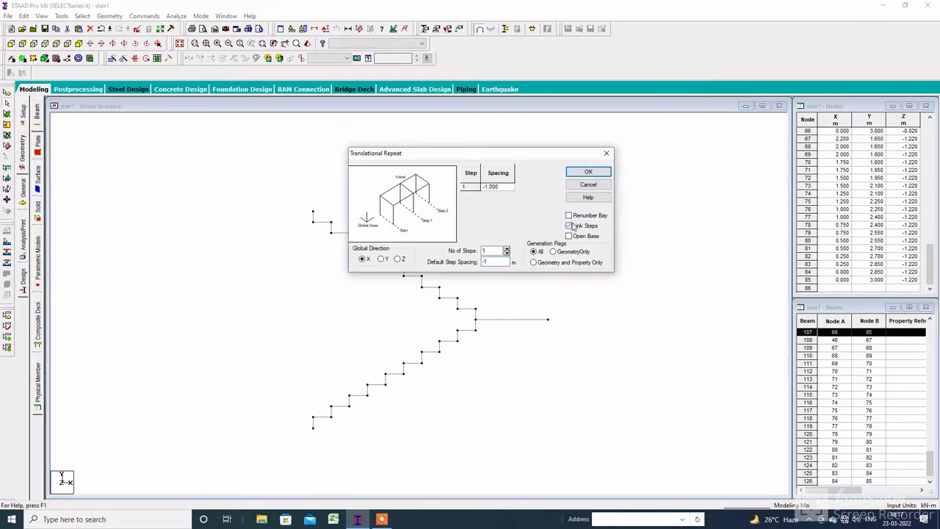
{"action": "left_click", "coordinate": [588, 173]}
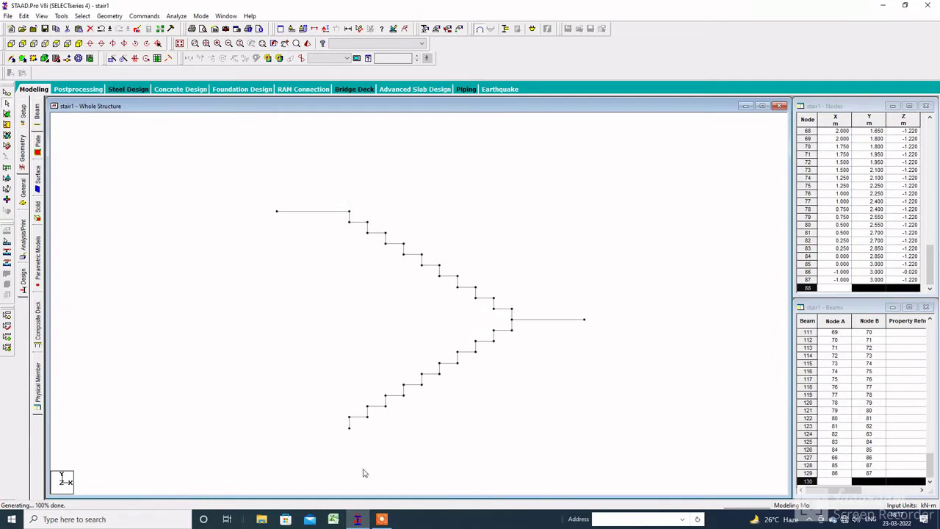
In isometric view, copy the first flight's bottom edge beam one step of -1 m along X with linked steps.
{"action": "left_click", "coordinate": [351, 444]}
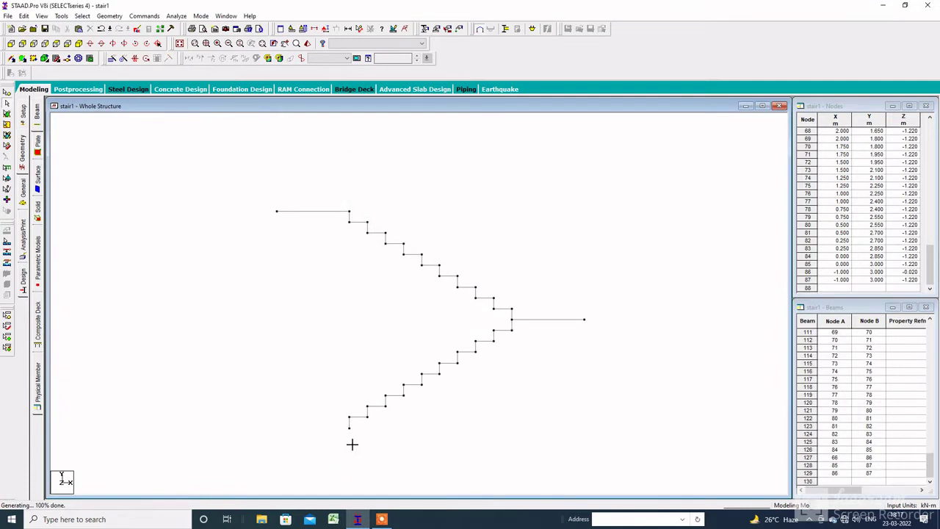
{"action": "left_click", "coordinate": [79, 43]}
{"action": "left_click", "coordinate": [402, 438]}
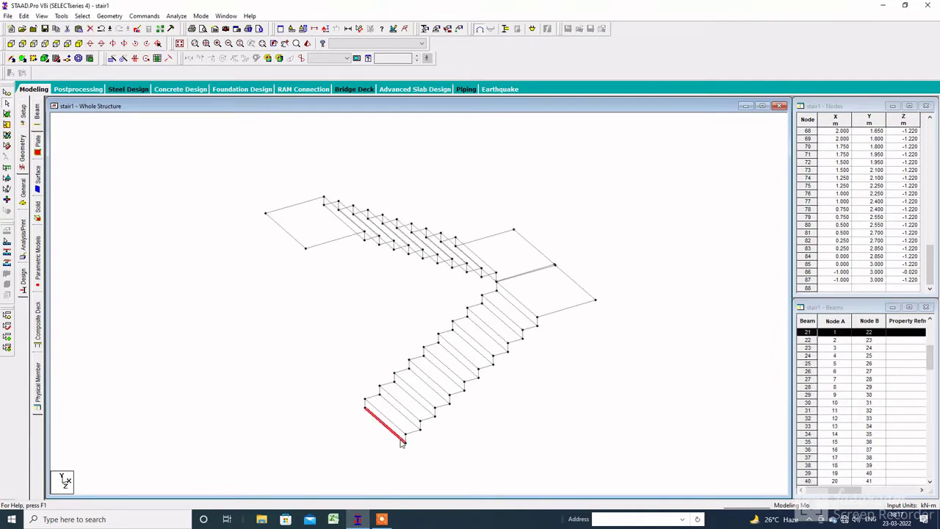
{"action": "left_click", "coordinate": [111, 58]}
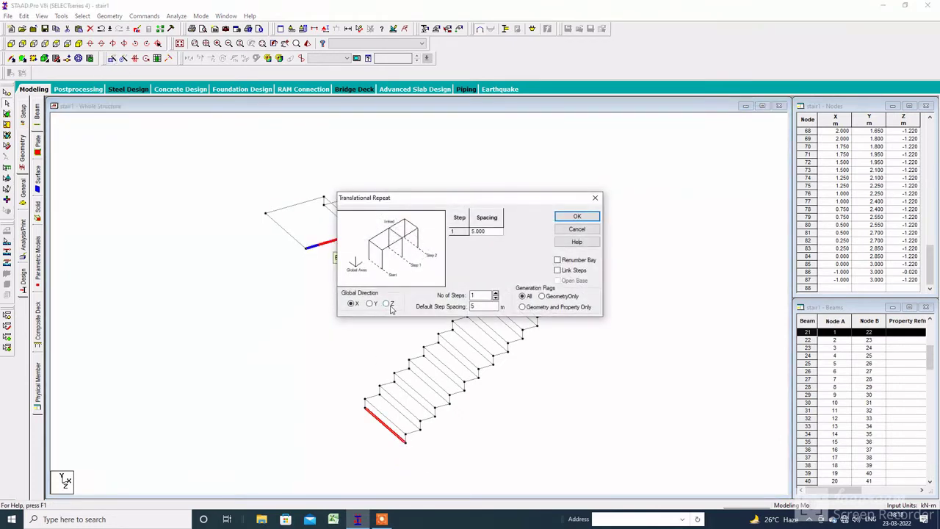
{"action": "double_click", "coordinate": [481, 306]}
{"action": "left_click", "coordinate": [576, 218]}
{"action": "left_click", "coordinate": [516, 433]}
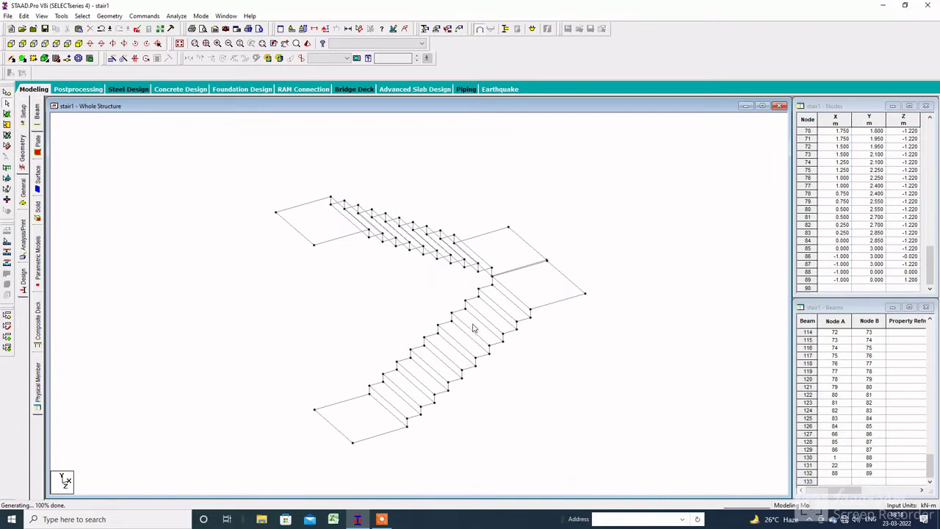
Generate a quadrilateral surface mesh over the bottom landing's four corner nodes with 10 divisions per side.
{"action": "left_click", "coordinate": [109, 16]}
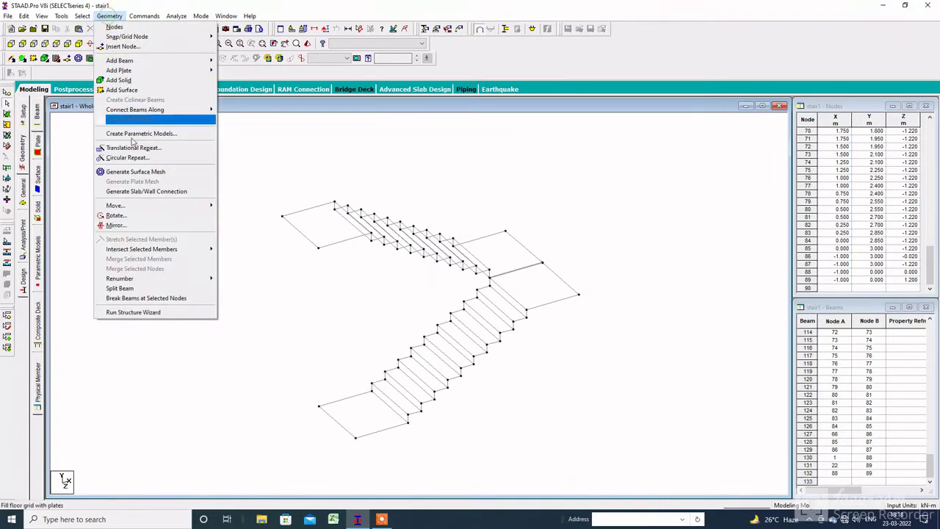
{"action": "left_click", "coordinate": [125, 172]}
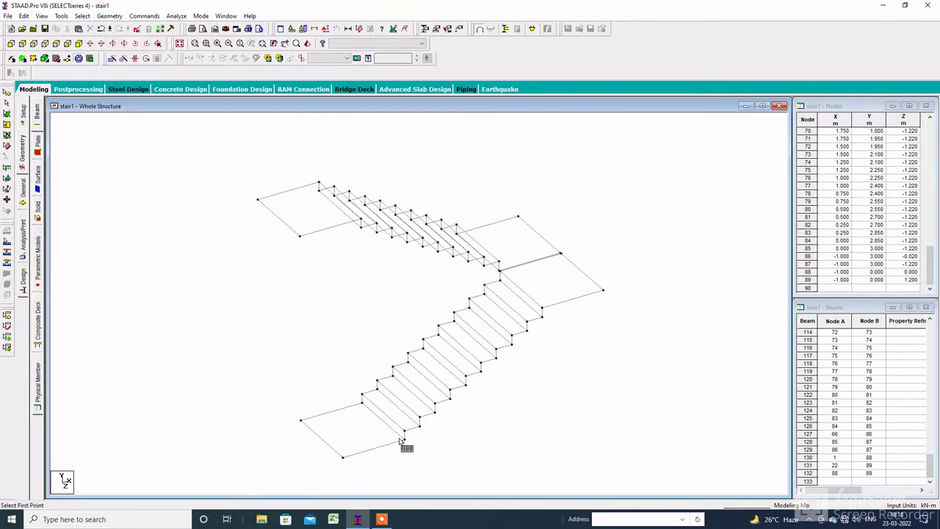
{"action": "middle_click_drag", "start_coordinate": [400, 440], "coordinate": [331, 353]}
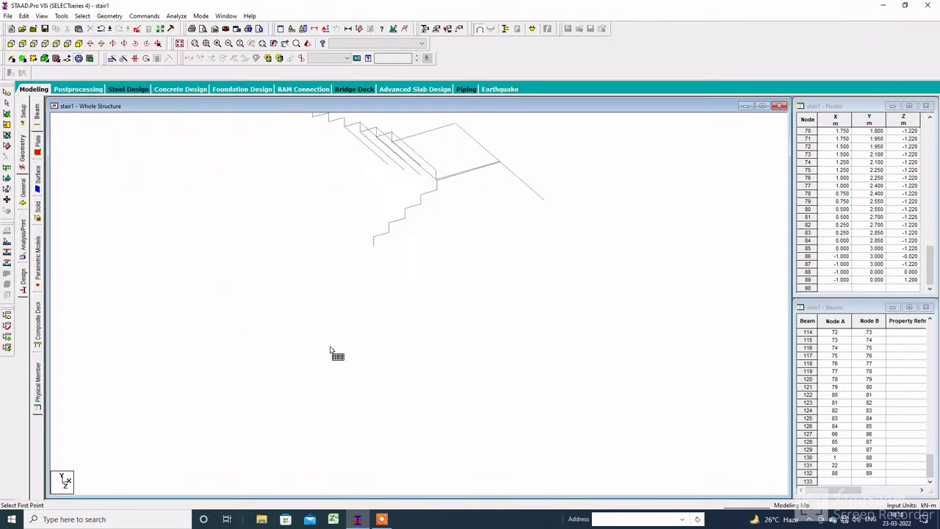
{"action": "left_click", "coordinate": [381, 519]}
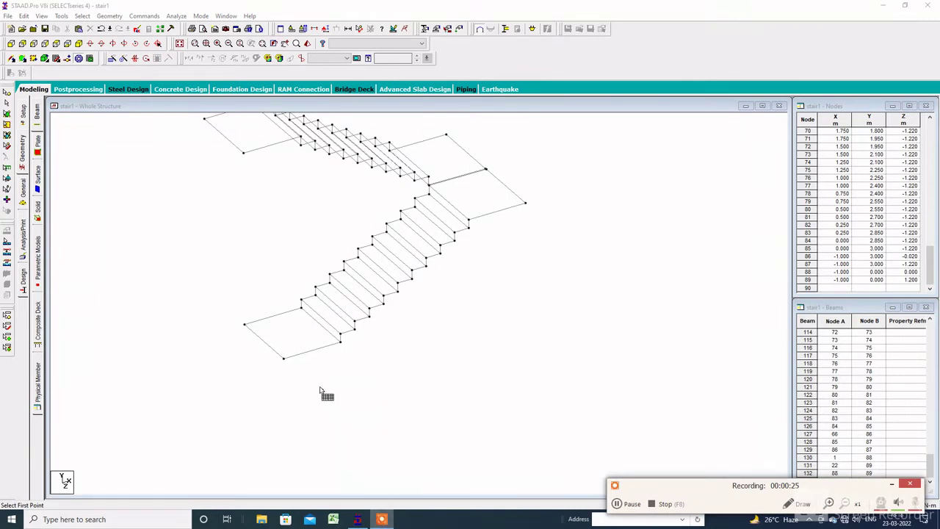
{"action": "left_click", "coordinate": [283, 358]}
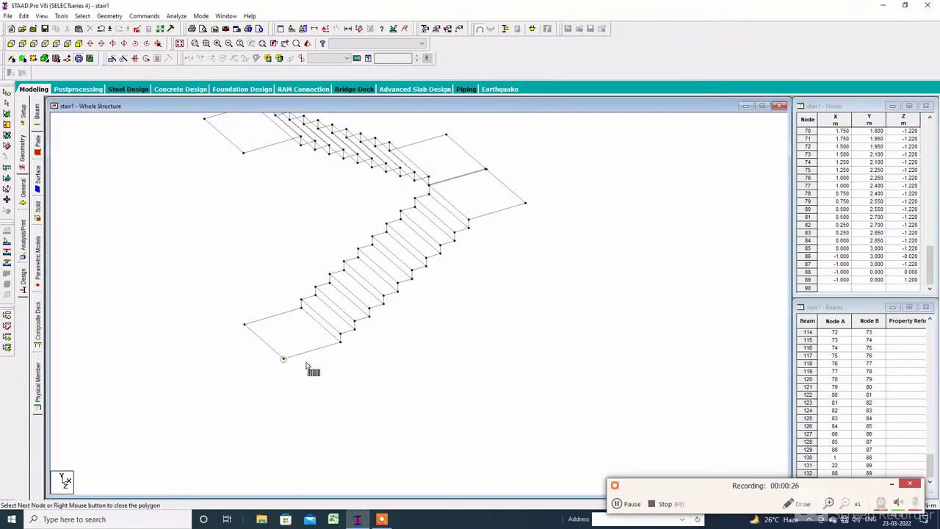
{"action": "left_click", "coordinate": [340, 342]}
{"action": "left_click", "coordinate": [301, 308]}
{"action": "left_click", "coordinate": [244, 324]}
{"action": "left_click", "coordinate": [283, 358]}
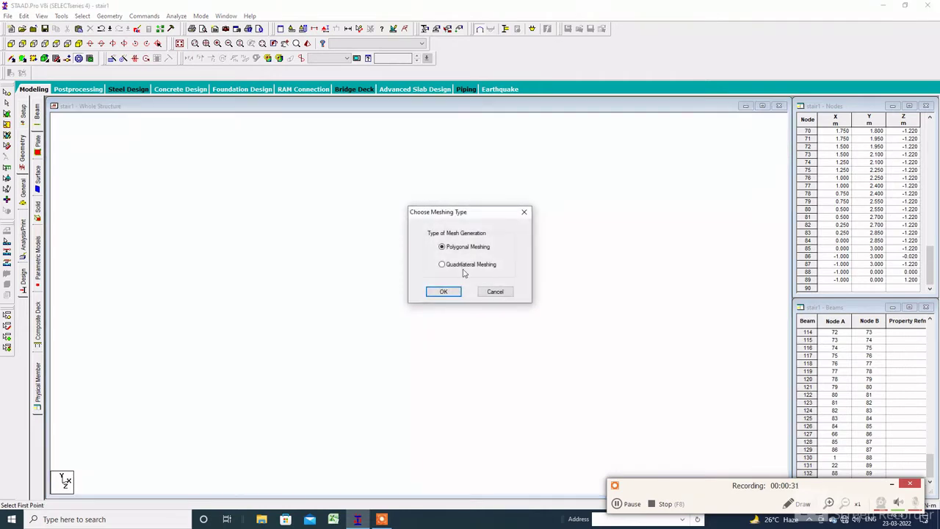
{"action": "left_click", "coordinate": [445, 291]}
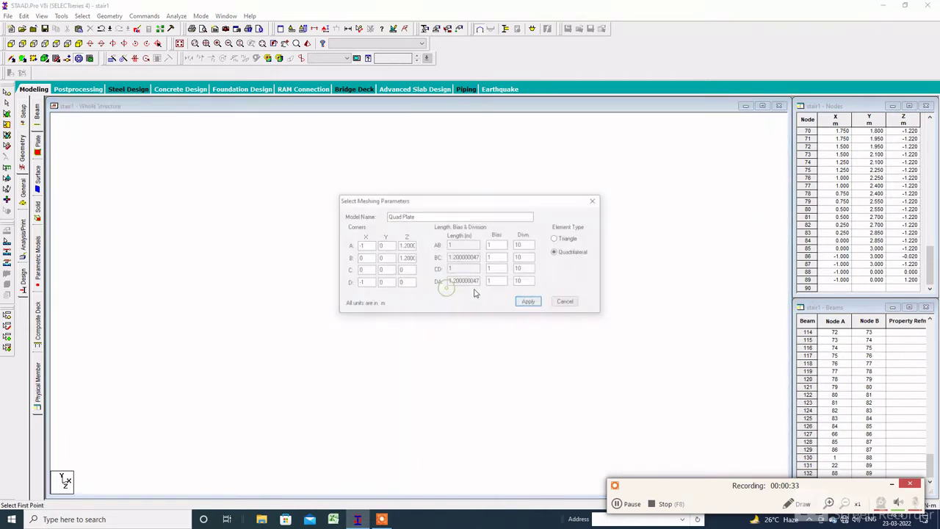
{"action": "left_click", "coordinate": [530, 304]}
Generate a quadrilateral surface mesh over the first flight's lowest riser, using its four corner nodes.
{"action": "scroll", "coordinate": [338, 382], "scroll_direction": "up", "scroll_amount": 2}
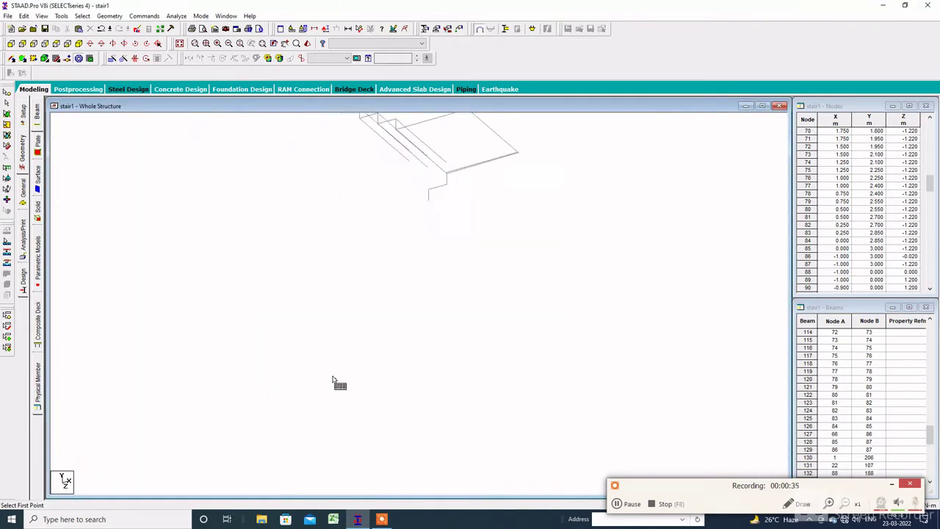
{"action": "left_click", "coordinate": [325, 417]}
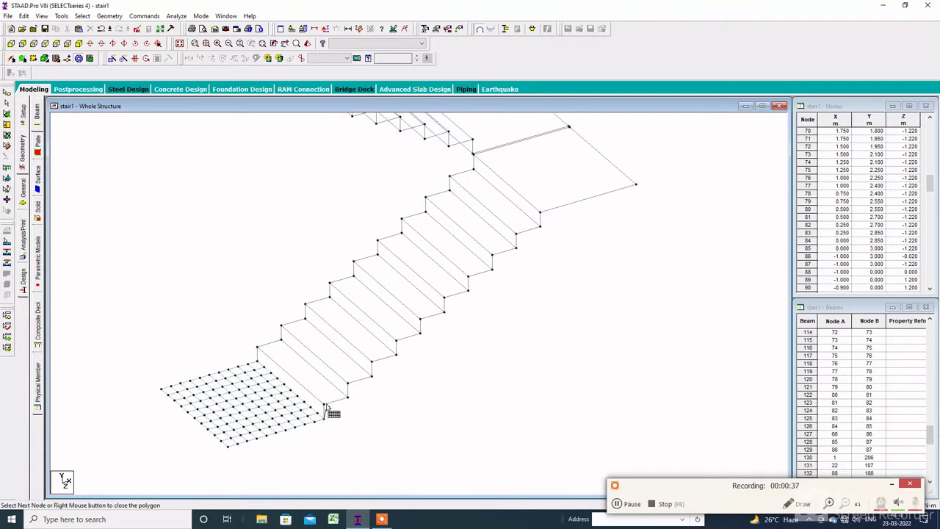
{"action": "left_click", "coordinate": [322, 404]}
{"action": "left_click", "coordinate": [257, 347]}
{"action": "left_click", "coordinate": [257, 361]}
{"action": "left_click", "coordinate": [323, 419]}
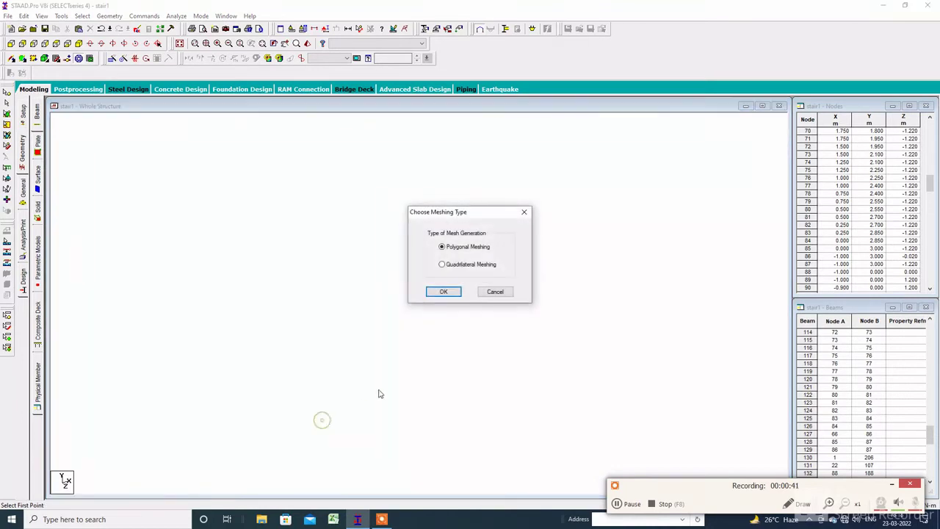
{"action": "left_click", "coordinate": [443, 293]}
{"action": "left_click", "coordinate": [530, 302]}
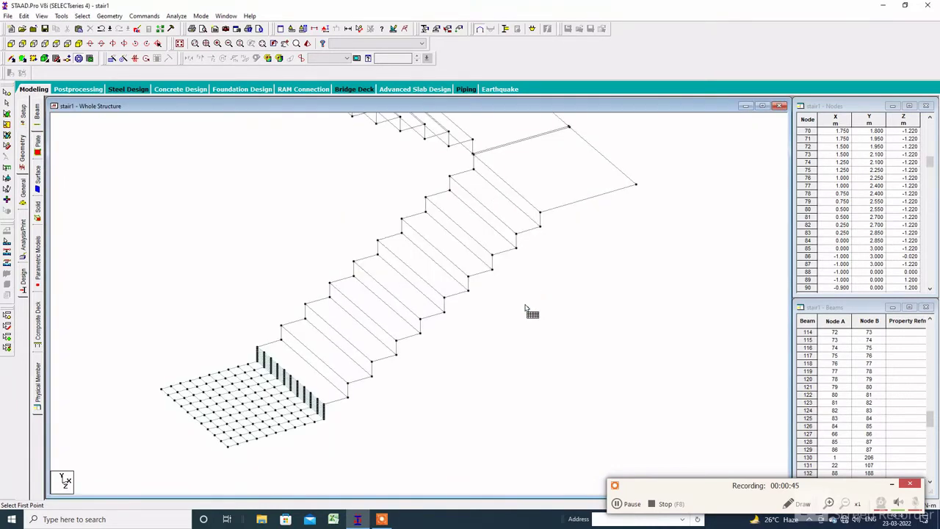
Turn on the Fill Plates/Solids/Surface display option for the structure view.
{"action": "right_click", "coordinate": [380, 337]}
{"action": "left_click", "coordinate": [417, 282]}
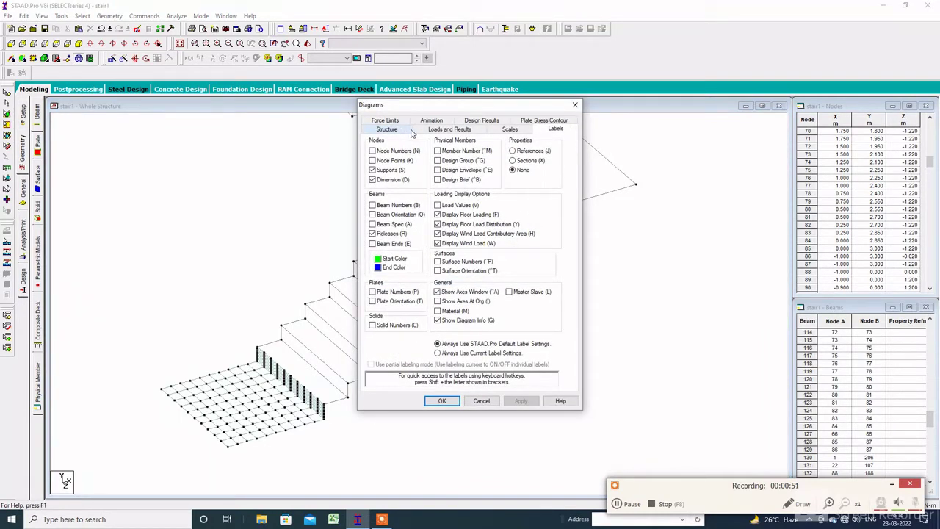
{"action": "left_click", "coordinate": [409, 132]}
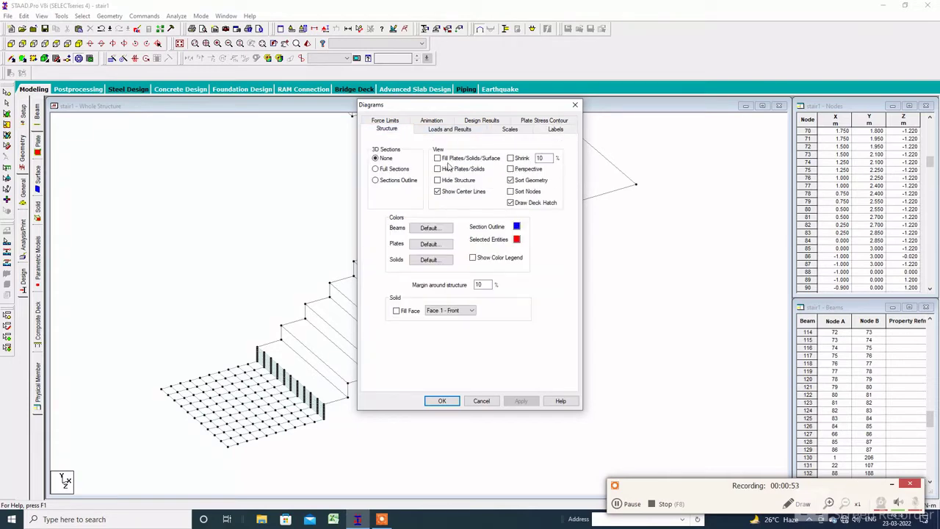
{"action": "left_click", "coordinate": [437, 158]}
{"action": "left_click", "coordinate": [519, 402]}
{"action": "left_click", "coordinate": [441, 400]}
Generate a quadrilateral mesh over the first flight's first tread with 10 divisions per side.
{"action": "scroll", "coordinate": [303, 377], "scroll_direction": "up", "scroll_amount": 2}
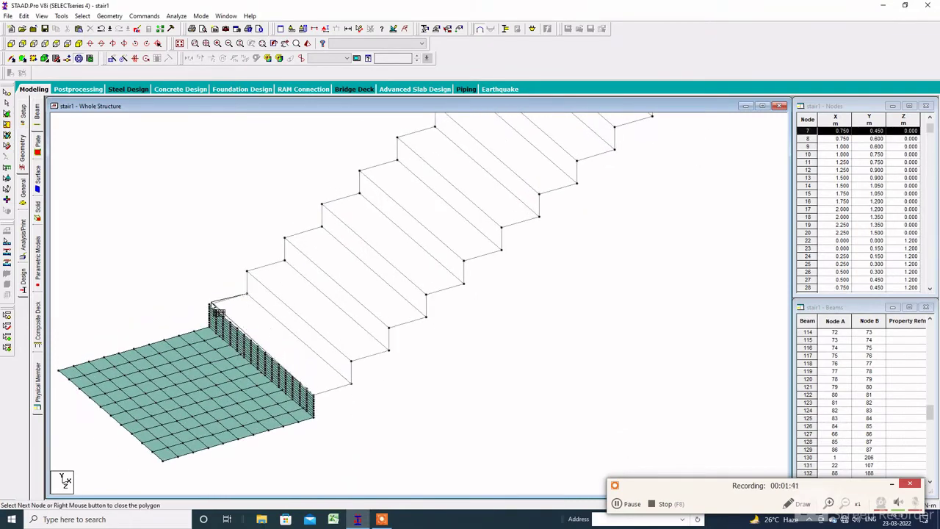
{"action": "right_click", "coordinate": [315, 397]}
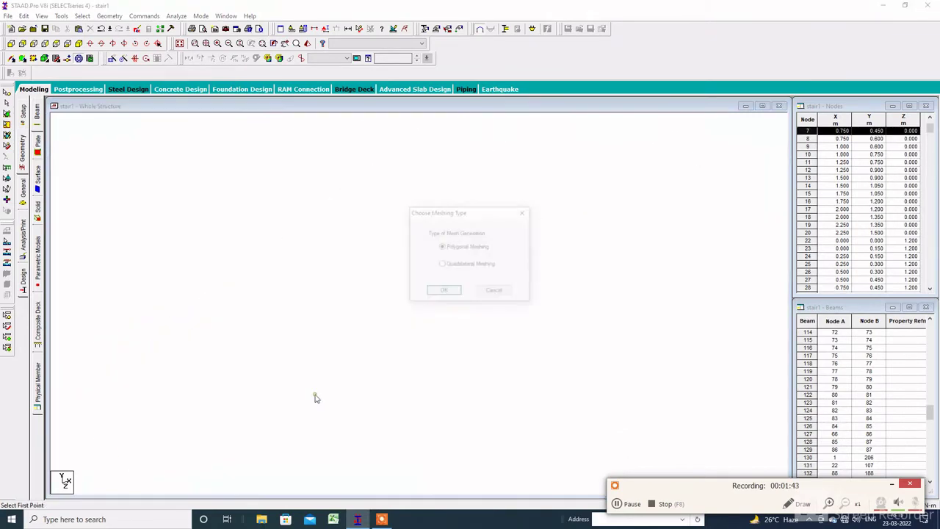
{"action": "left_click", "coordinate": [443, 292]}
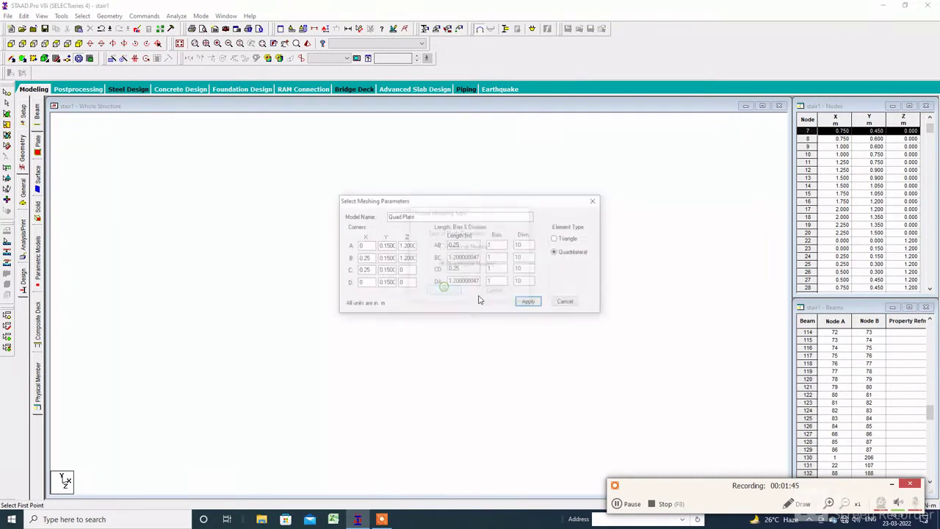
{"action": "left_click", "coordinate": [526, 304]}
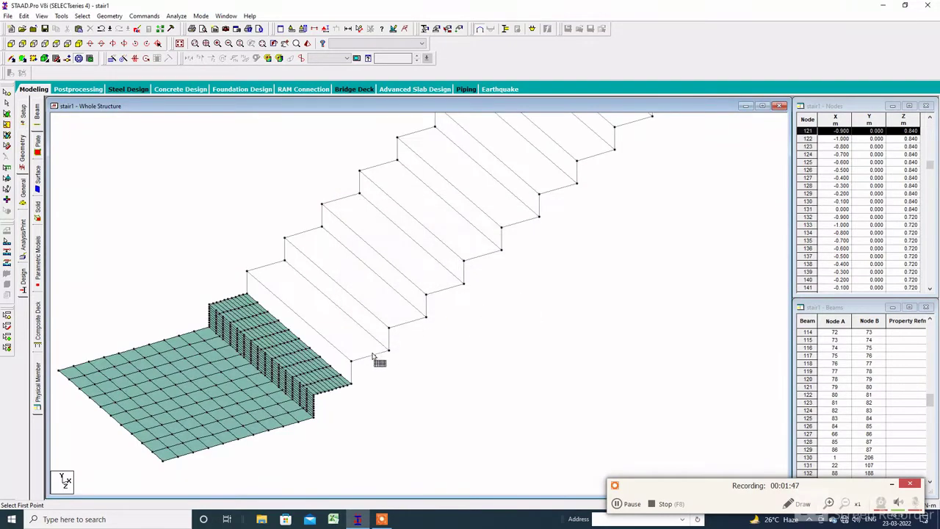
Generate a quadrilateral mesh over the first flight's second riser, between its four corner nodes.
{"action": "left_click", "coordinate": [352, 383]}
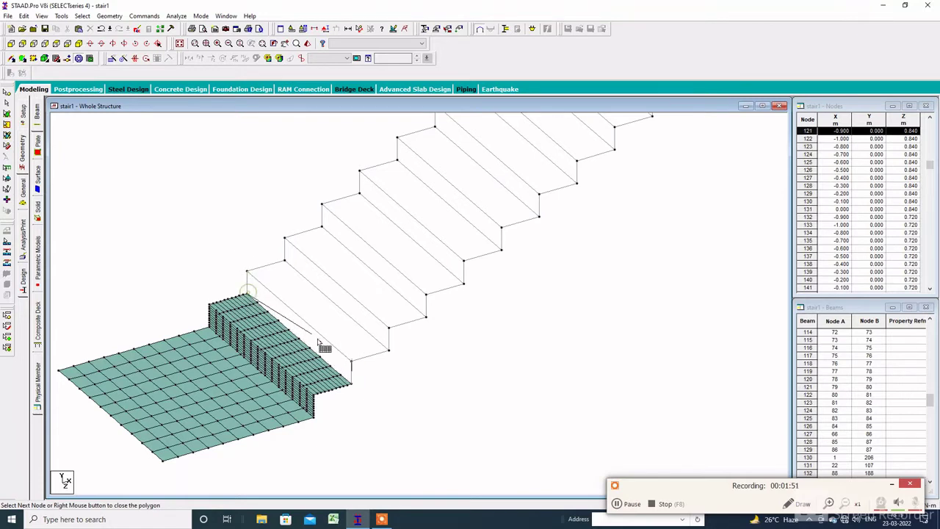
{"action": "left_click", "coordinate": [351, 384]}
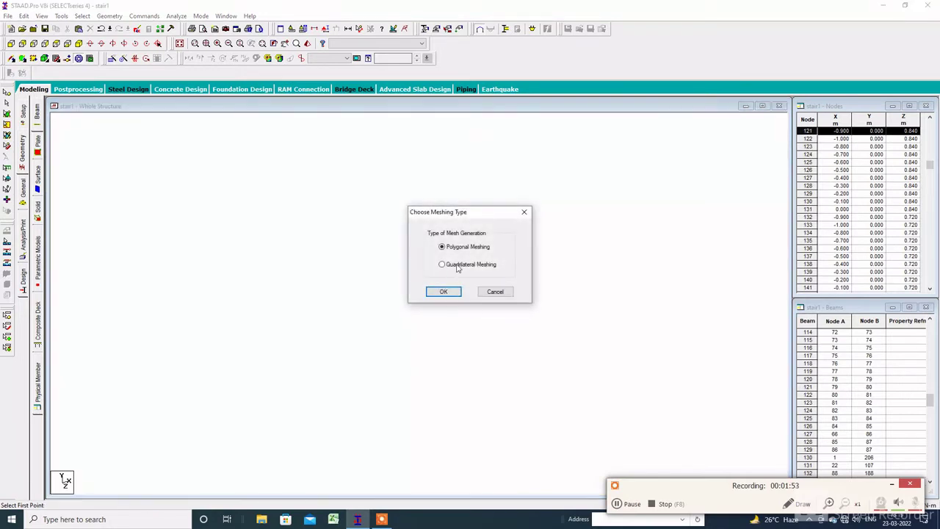
{"action": "left_click", "coordinate": [452, 292]}
{"action": "left_click", "coordinate": [529, 304]}
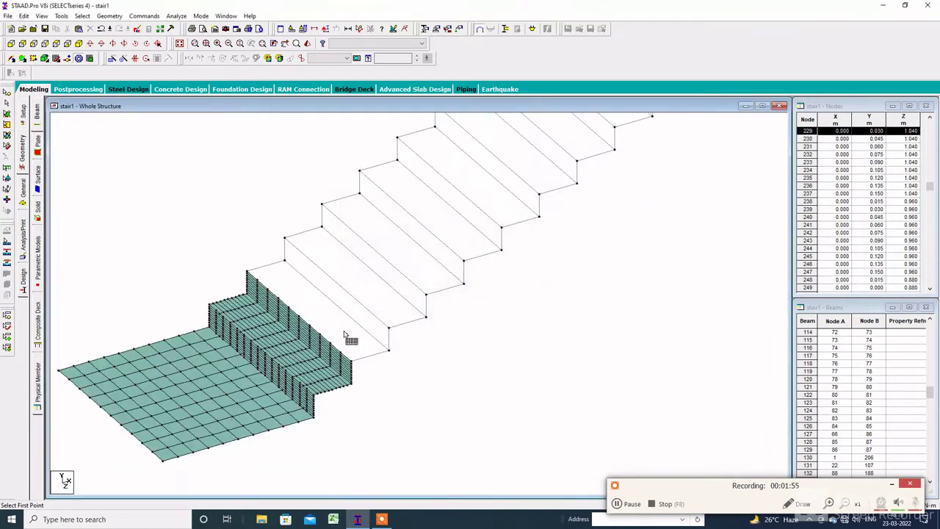
Generate a quadrilateral mesh over the first flight's second tread, between its four corner nodes.
{"action": "left_click", "coordinate": [352, 361]}
{"action": "left_click", "coordinate": [388, 351]}
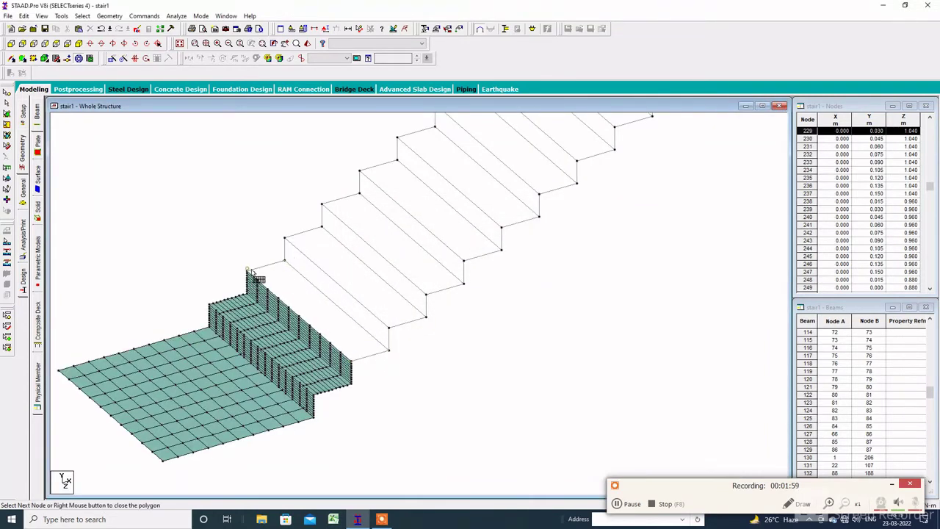
{"action": "left_click", "coordinate": [246, 271]}
{"action": "left_click", "coordinate": [352, 361]}
{"action": "left_click", "coordinate": [441, 264]}
{"action": "left_click", "coordinate": [448, 293]}
{"action": "left_click", "coordinate": [524, 300]}
{"action": "left_click", "coordinate": [389, 350]}
{"action": "left_click", "coordinate": [285, 237]}
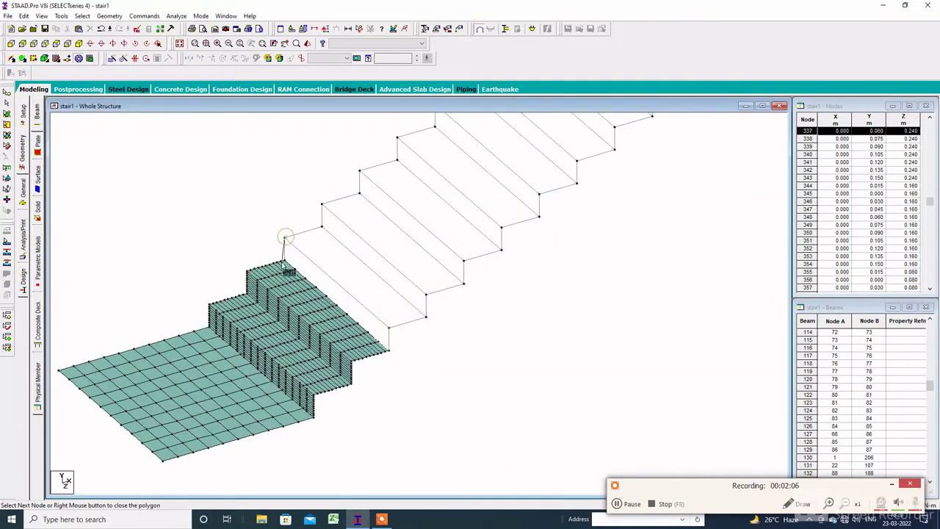
{"action": "left_click", "coordinate": [284, 260]}
{"action": "left_click", "coordinate": [388, 350]}
{"action": "left_click", "coordinate": [442, 264]}
{"action": "left_click", "coordinate": [444, 291]}
{"action": "left_click", "coordinate": [527, 301]}
{"action": "left_click", "coordinate": [389, 327]}
{"action": "left_click", "coordinate": [426, 317]}
{"action": "left_click", "coordinate": [321, 226]}
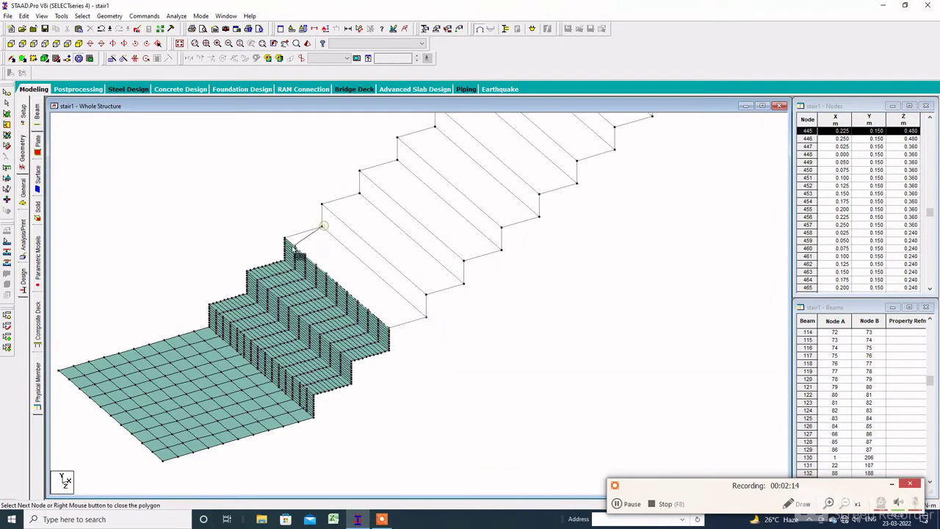
{"action": "left_click", "coordinate": [285, 237]}
{"action": "left_click", "coordinate": [389, 328]}
{"action": "left_click", "coordinate": [442, 264]}
Generate a quadrilateral mesh over the first flight's third riser with 10 divisions per side.
{"action": "left_click", "coordinate": [390, 328]}
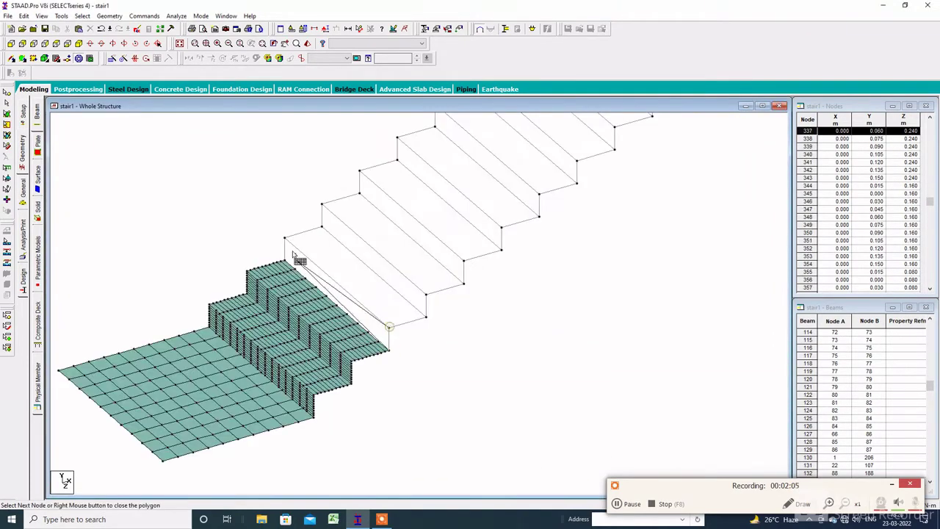
{"action": "left_click", "coordinate": [285, 237]}
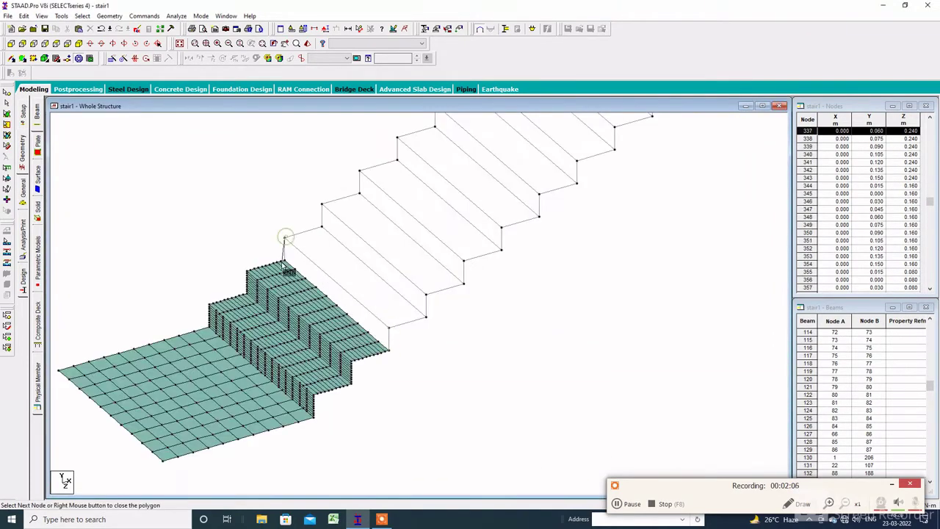
{"action": "left_click", "coordinate": [285, 260]}
{"action": "right_click", "coordinate": [390, 349]}
{"action": "left_click", "coordinate": [442, 264]}
{"action": "left_click", "coordinate": [443, 291]}
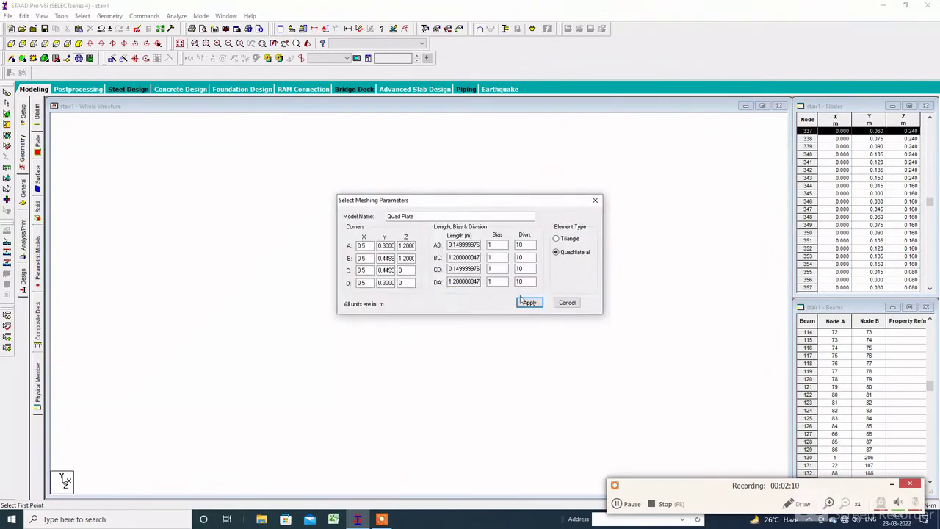
{"action": "left_click", "coordinate": [529, 300]}
Generate a quadrilateral mesh over the first flight's third tread, between its four corner nodes.
{"action": "left_click", "coordinate": [394, 334]}
{"action": "left_click", "coordinate": [322, 226]}
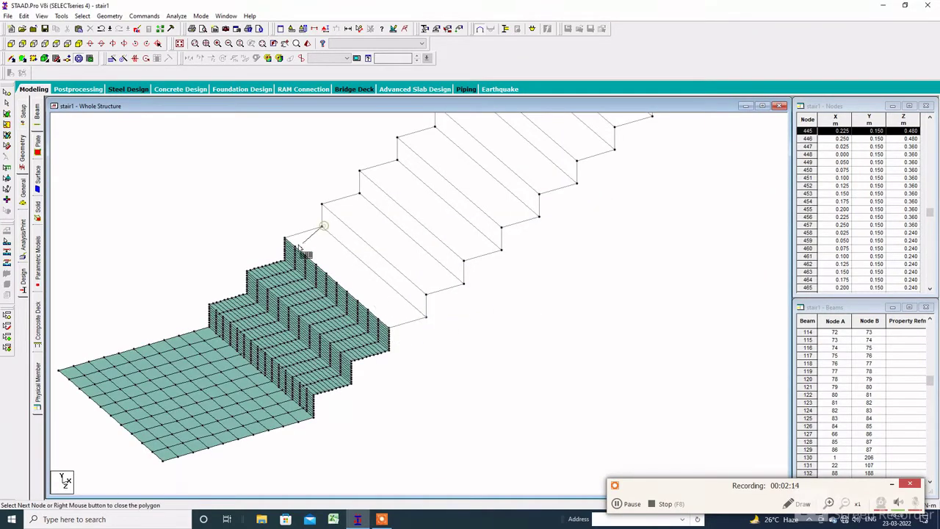
{"action": "left_click", "coordinate": [286, 238]}
{"action": "left_click", "coordinate": [389, 328]}
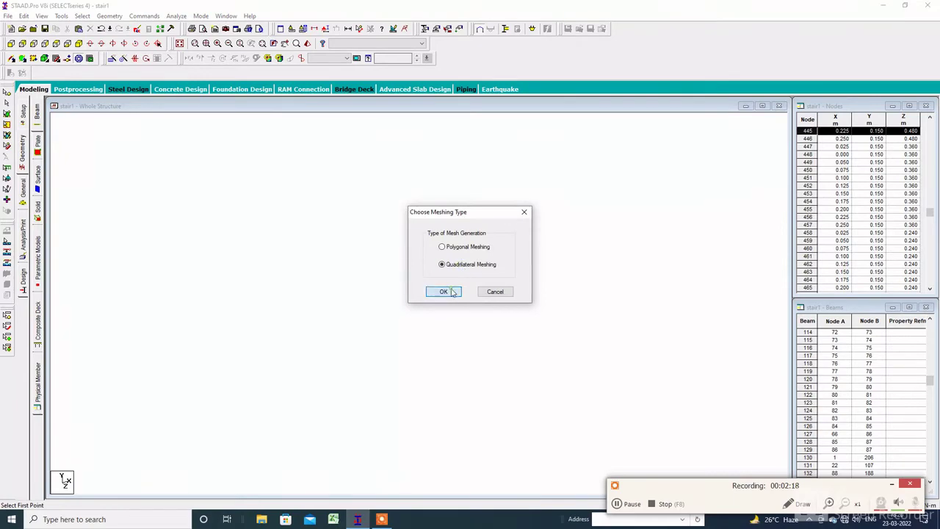
{"action": "left_click", "coordinate": [452, 291]}
{"action": "left_click", "coordinate": [529, 301]}
Generate a quadrilateral mesh over the first flight's fourth riser, between its four corner nodes.
{"action": "left_click", "coordinate": [424, 292]}
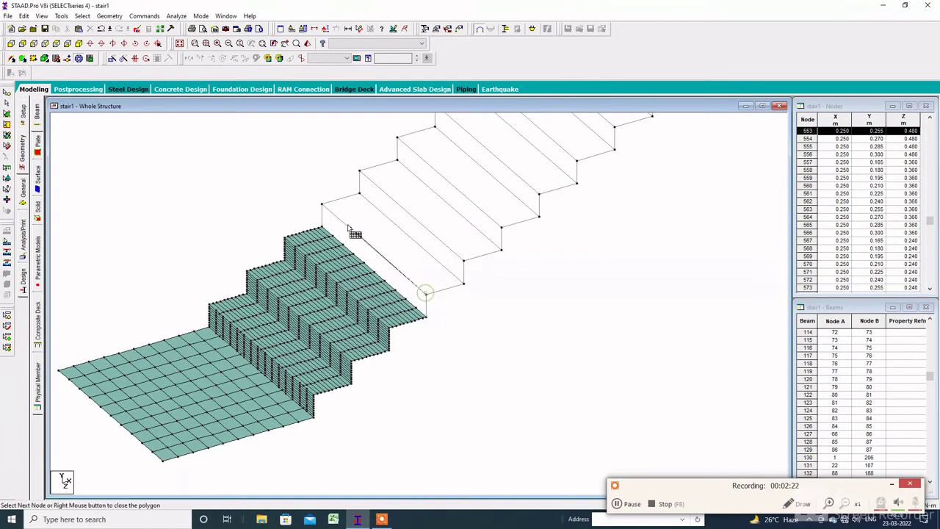
{"action": "left_click", "coordinate": [322, 203]}
{"action": "left_click", "coordinate": [322, 226]}
{"action": "left_click", "coordinate": [426, 317]}
{"action": "left_click", "coordinate": [426, 293]}
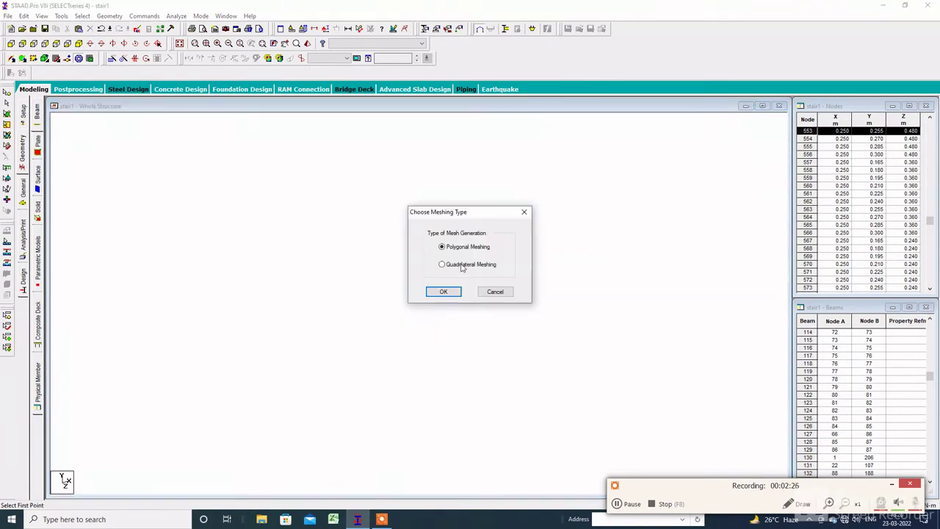
{"action": "left_click", "coordinate": [461, 266]}
{"action": "left_click", "coordinate": [444, 292]}
{"action": "left_click", "coordinate": [529, 303]}
Generate a quadrilateral mesh over the first flight's fourth tread, between its four corner nodes.
{"action": "left_click", "coordinate": [426, 293]}
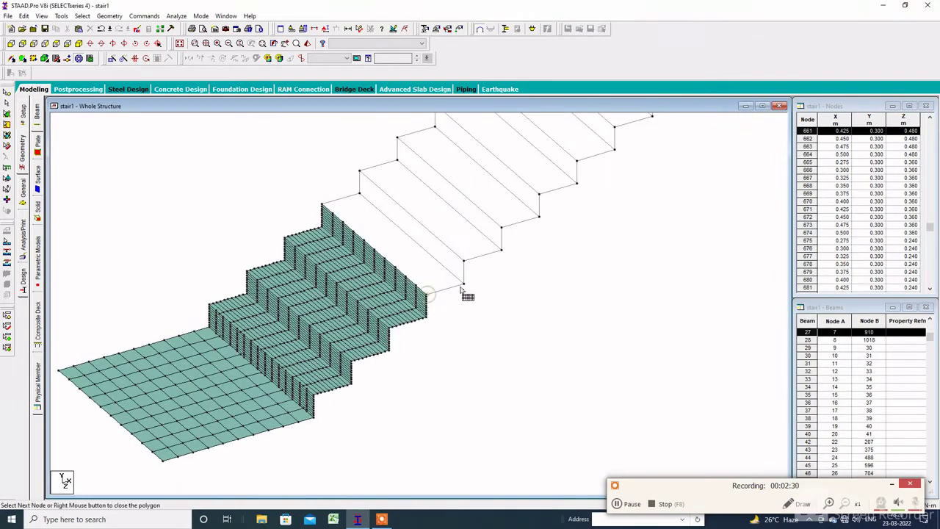
{"action": "left_click", "coordinate": [462, 284]}
{"action": "left_click", "coordinate": [359, 194]}
{"action": "left_click", "coordinate": [322, 204]}
{"action": "left_click", "coordinate": [428, 294]}
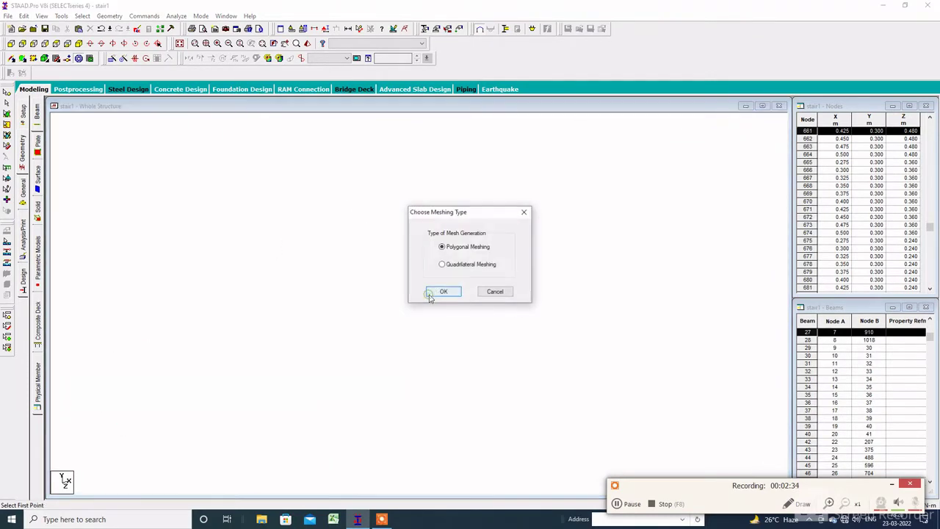
{"action": "left_click", "coordinate": [461, 266]}
{"action": "left_click", "coordinate": [444, 291]}
{"action": "left_click", "coordinate": [525, 301]}
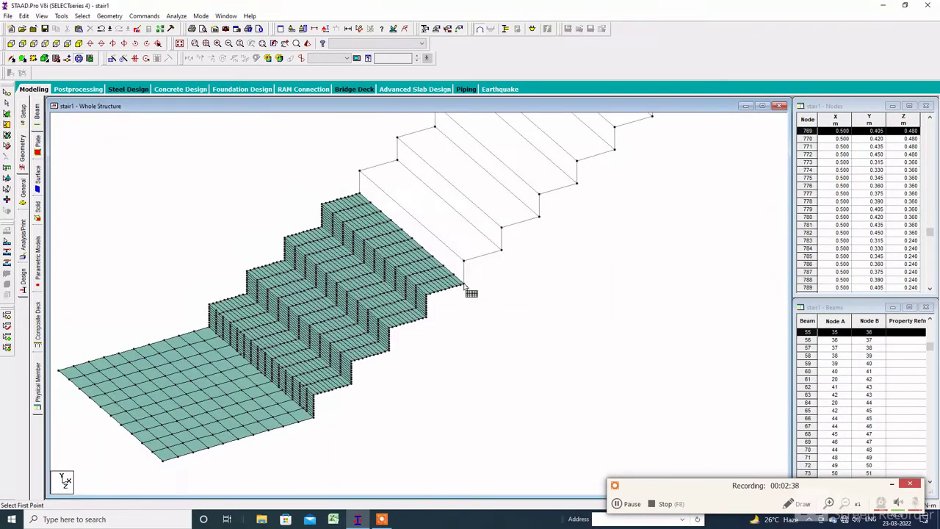
Generate a quadrilateral mesh over the first flight's fifth riser, between its four corner nodes.
{"action": "left_click", "coordinate": [464, 284]}
{"action": "left_click", "coordinate": [464, 260]}
{"action": "left_click", "coordinate": [359, 171]}
{"action": "left_click", "coordinate": [360, 193]}
{"action": "left_click", "coordinate": [464, 283]}
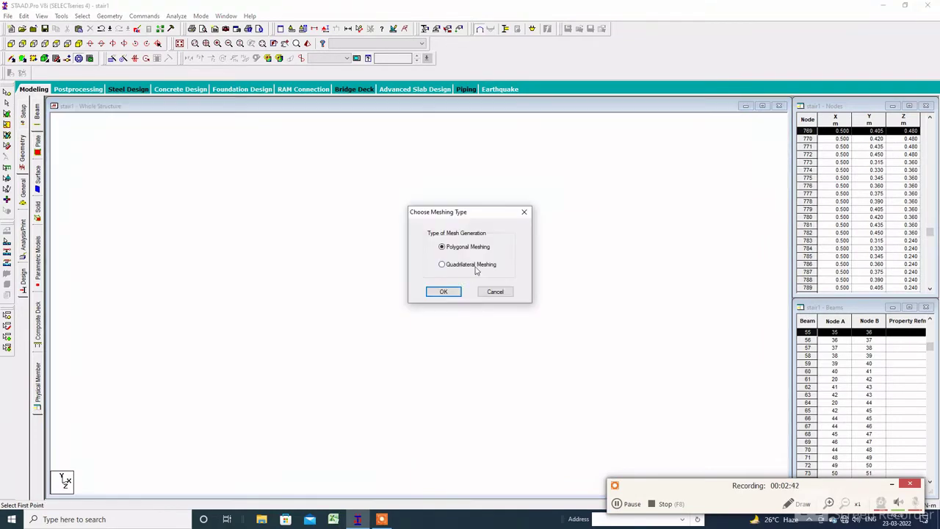
{"action": "left_click", "coordinate": [470, 265]}
{"action": "left_click", "coordinate": [443, 291]}
{"action": "left_click", "coordinate": [525, 301]}
Generate one quadrilateral mesh over the whole shared landing between the two flights, using its four outer corner nodes.
{"action": "left_click", "coordinate": [486, 464]}
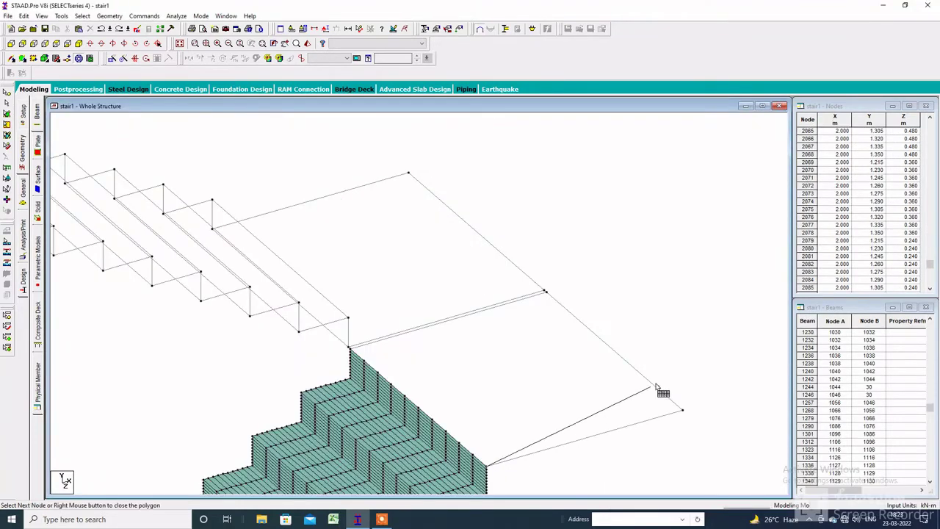
{"action": "left_click", "coordinate": [682, 410]}
{"action": "left_click", "coordinate": [408, 173]}
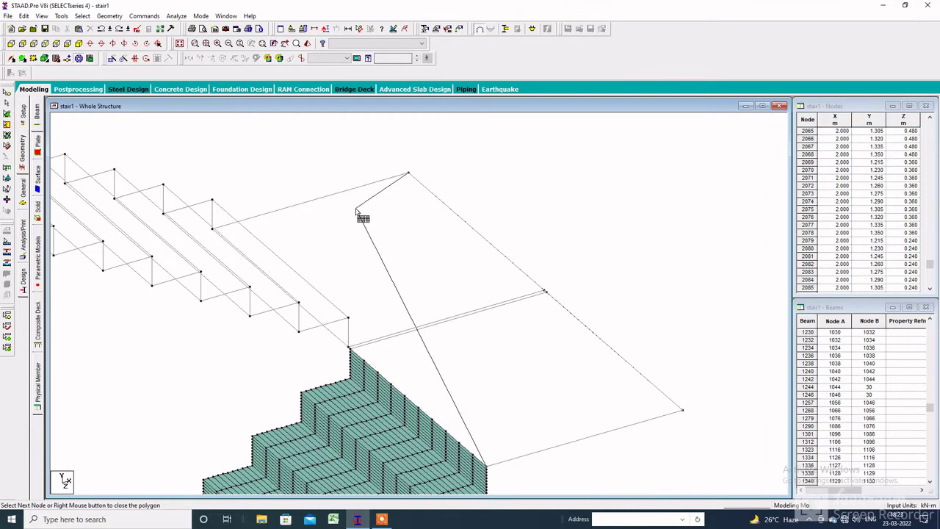
{"action": "key", "text": "Left"}
{"action": "key", "text": "Left"}
{"action": "key", "text": "Left"}
{"action": "left_click", "coordinate": [304, 289]}
{"action": "middle_click_drag", "start_coordinate": [390, 360], "coordinate": [362, 242]}
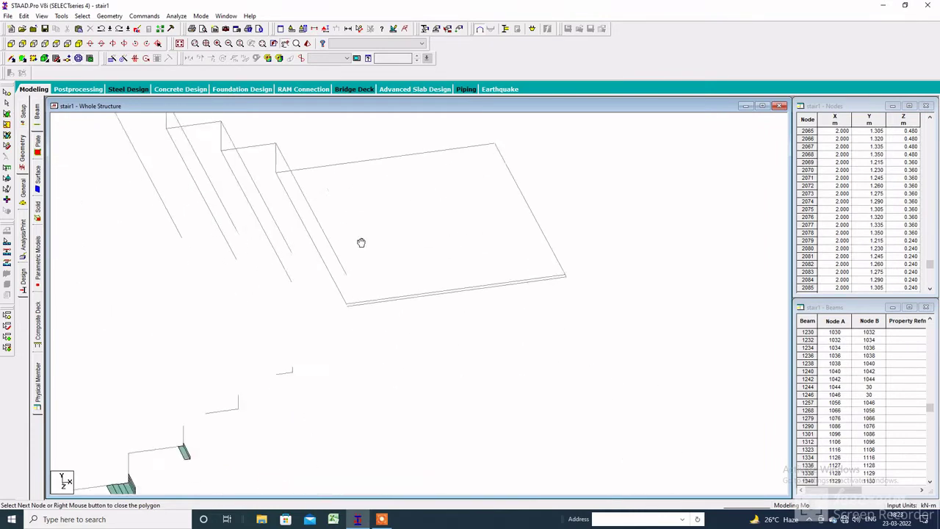
{"action": "right_click", "coordinate": [494, 270]}
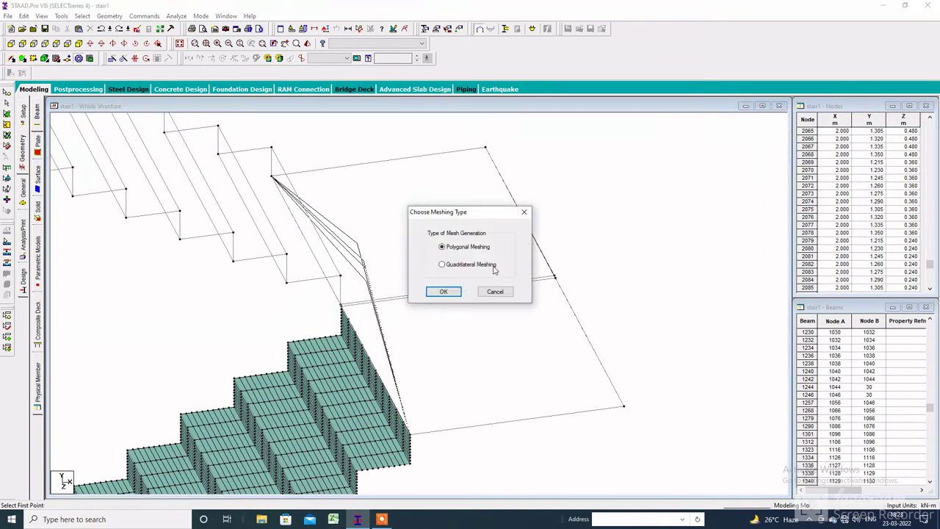
{"action": "left_click", "coordinate": [444, 292]}
{"action": "left_click", "coordinate": [525, 304]}
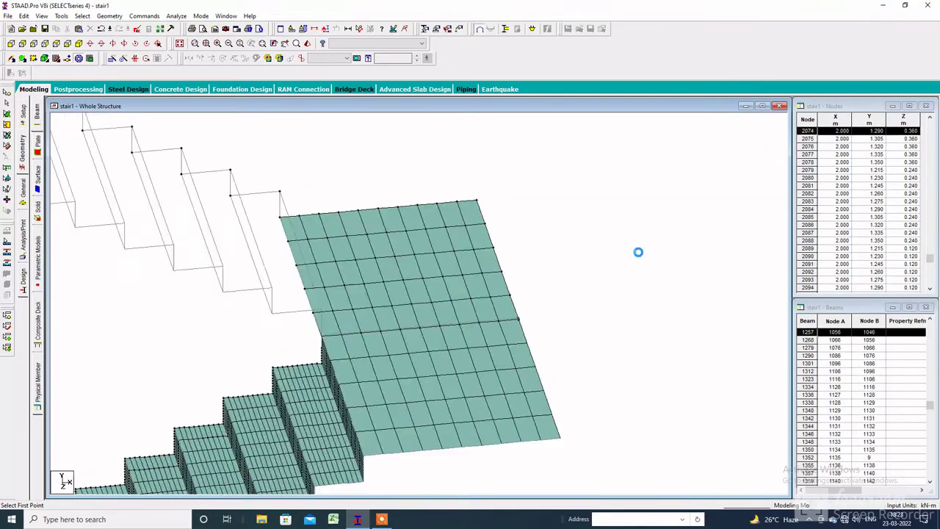
Generate a quadrilateral mesh over the second flight's first tread above the shared landing, using its four corner nodes.
{"action": "key", "text": "Right"}
{"action": "key", "text": "Right"}
{"action": "key", "text": "Right"}
{"action": "scroll", "coordinate": [436, 397], "scroll_direction": "down", "scroll_amount": 1}
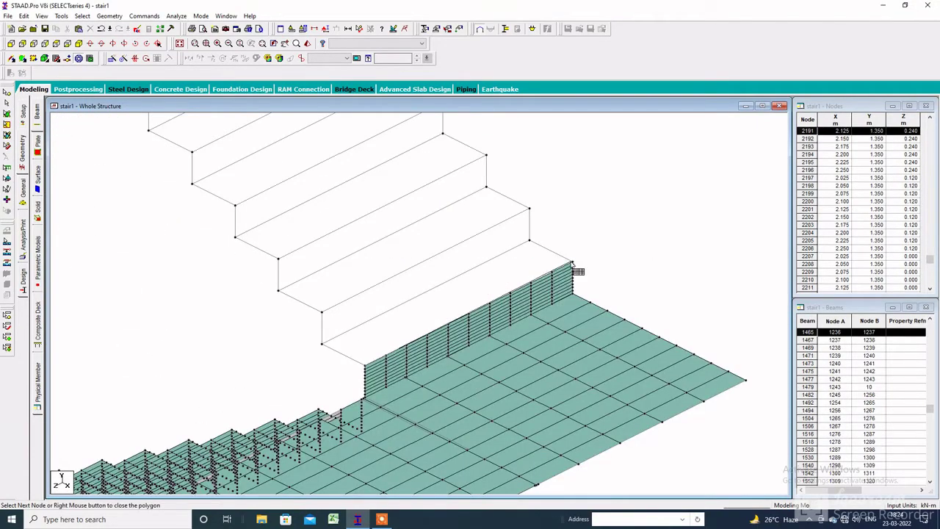
{"action": "left_click", "coordinate": [572, 262]}
{"action": "left_click", "coordinate": [529, 239]}
{"action": "left_click", "coordinate": [322, 343]}
{"action": "left_click", "coordinate": [365, 367]}
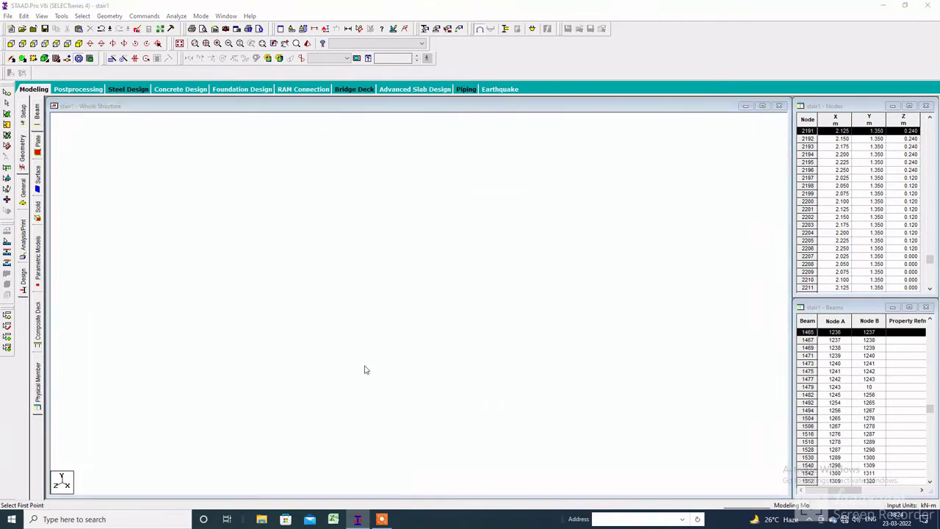
{"action": "left_click", "coordinate": [444, 292]}
{"action": "left_click", "coordinate": [527, 303]}
Generate quadrilateral meshes over the second flight's second riser and second tread above the shared landing, using their corner nodes.
{"action": "left_click", "coordinate": [323, 343]}
{"action": "left_click", "coordinate": [529, 240]}
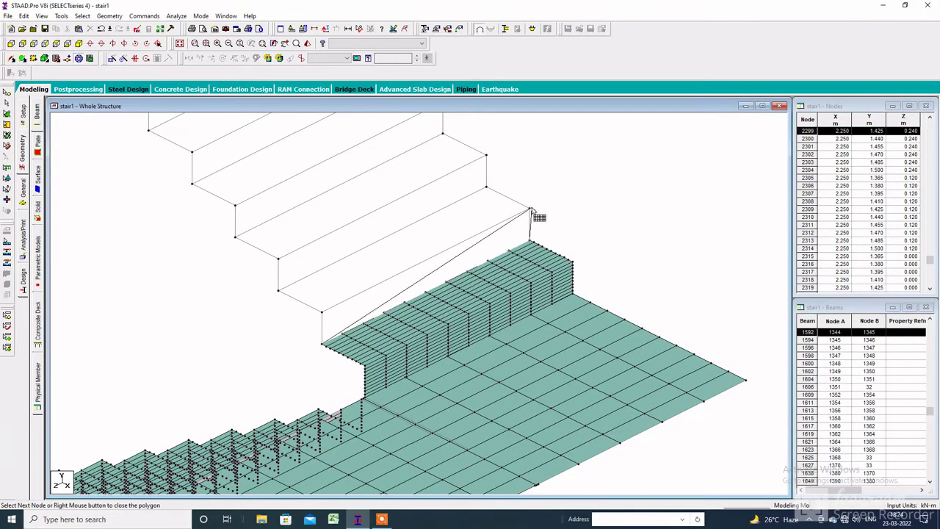
{"action": "left_click", "coordinate": [529, 208]}
{"action": "left_click", "coordinate": [322, 312]}
{"action": "left_click", "coordinate": [322, 343]}
{"action": "left_click", "coordinate": [445, 291]}
{"action": "left_click", "coordinate": [527, 303]}
{"action": "left_click", "coordinate": [322, 312]}
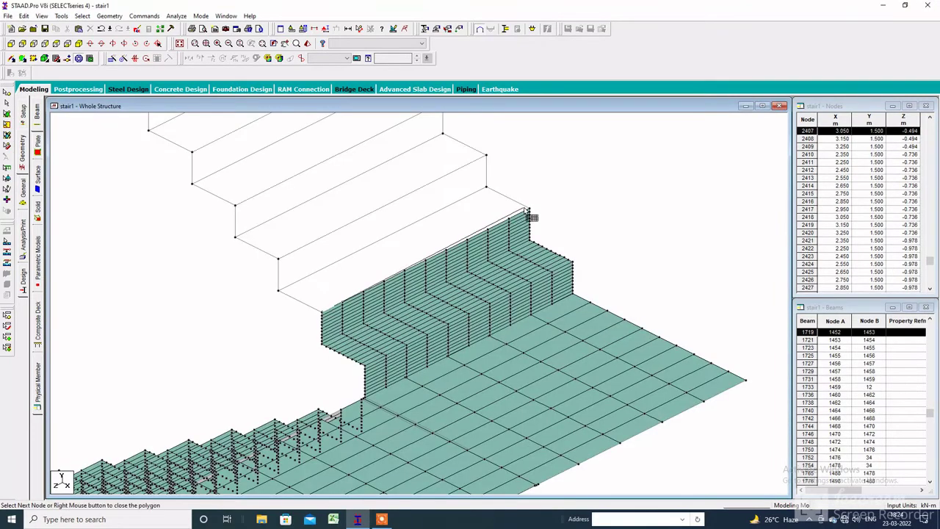
{"action": "key", "text": "Return"}
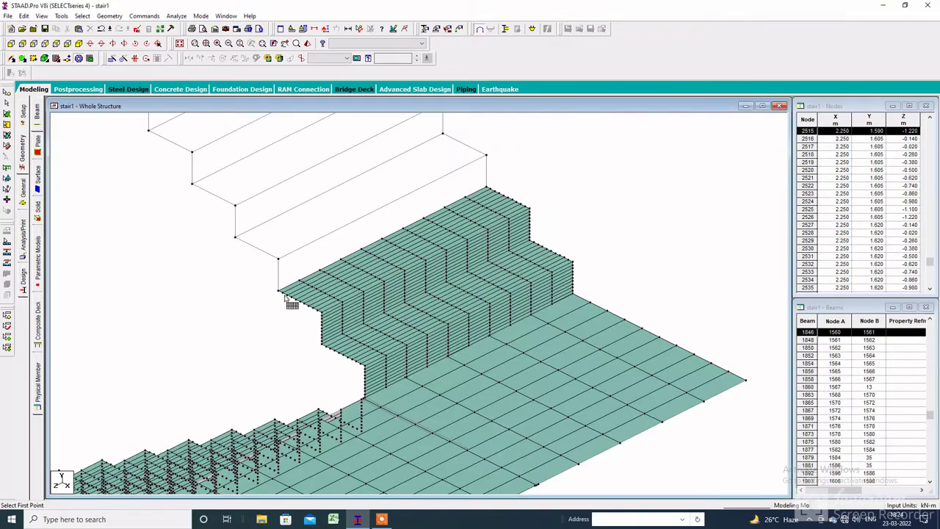
Generate quadrilateral meshes over the second flight's third riser and third tread, using their corner nodes and 10 divisions per side.
{"action": "left_click", "coordinate": [278, 291]}
{"action": "left_click", "coordinate": [278, 259]}
{"action": "left_click", "coordinate": [279, 290]}
{"action": "left_click", "coordinate": [444, 290]}
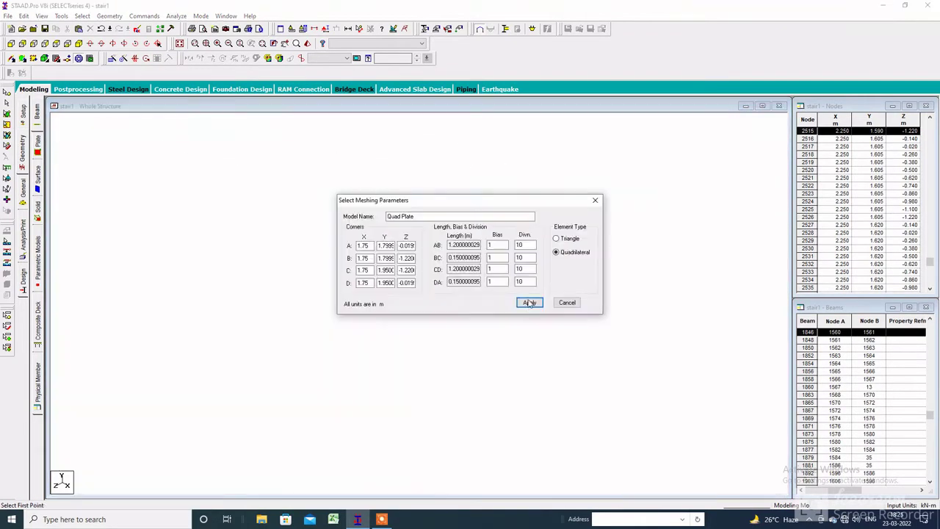
{"action": "left_click", "coordinate": [528, 302]}
{"action": "middle_click_drag", "start_coordinate": [328, 243], "coordinate": [375, 345]}
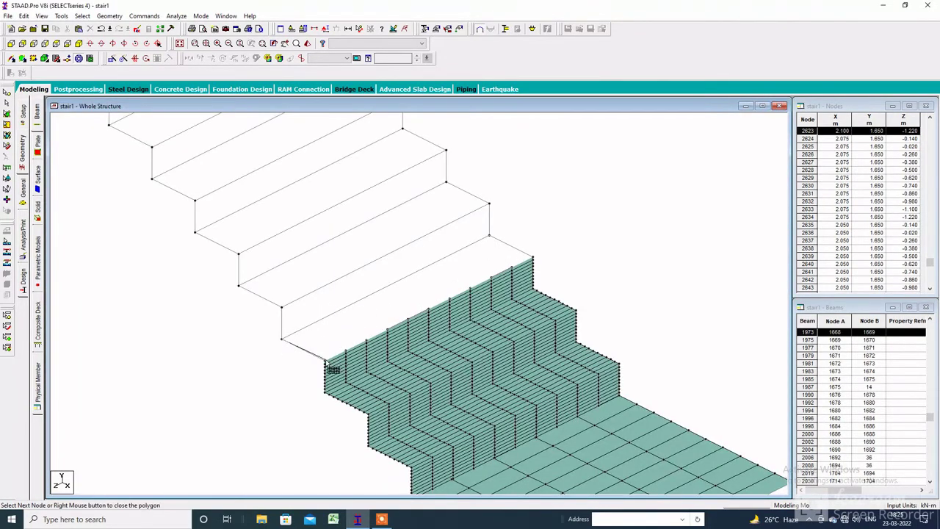
{"action": "left_click", "coordinate": [326, 360]}
{"action": "left_click", "coordinate": [448, 296]}
{"action": "left_click", "coordinate": [527, 301]}
Generate quadrilateral meshes over the second flight's remaining risers and treads and the top landing, with 10 divisions per side.
{"action": "left_click", "coordinate": [489, 204]}
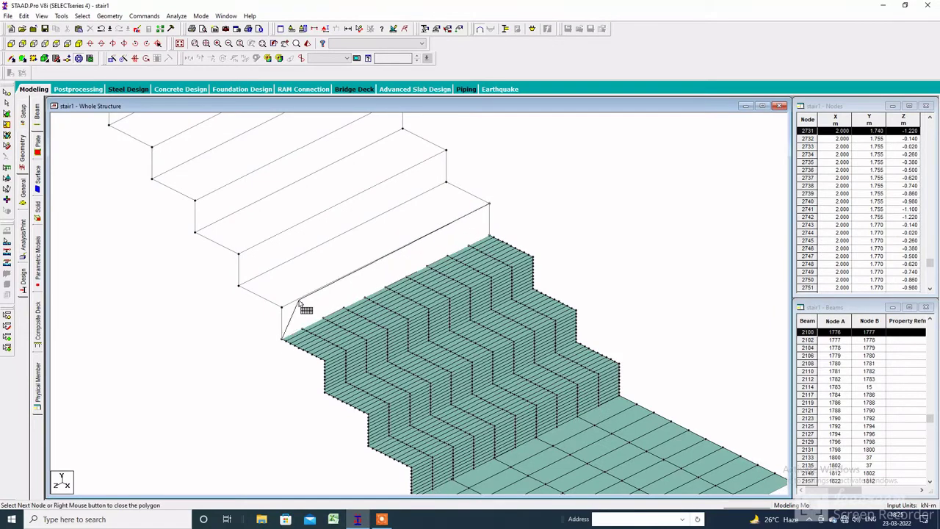
{"action": "left_click", "coordinate": [363, 148]}
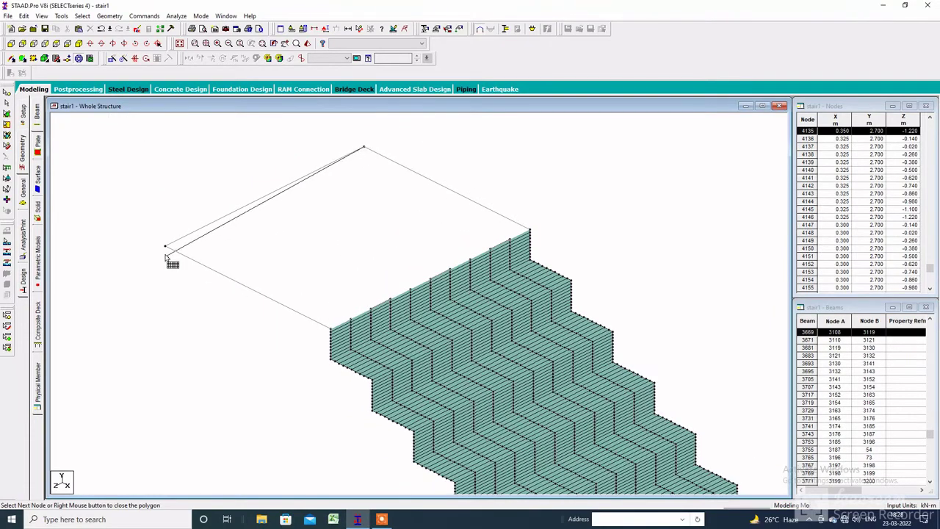
{"action": "left_click", "coordinate": [165, 246]}
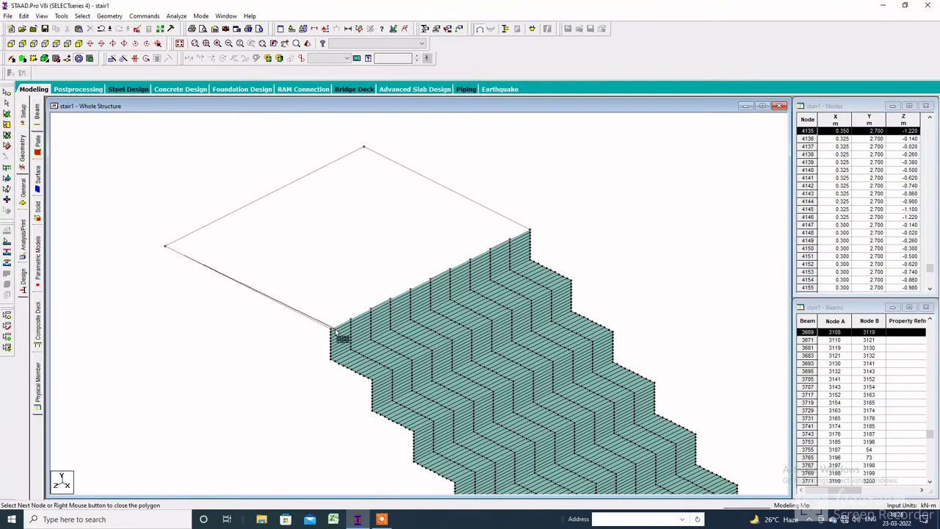
{"action": "left_click", "coordinate": [334, 329]}
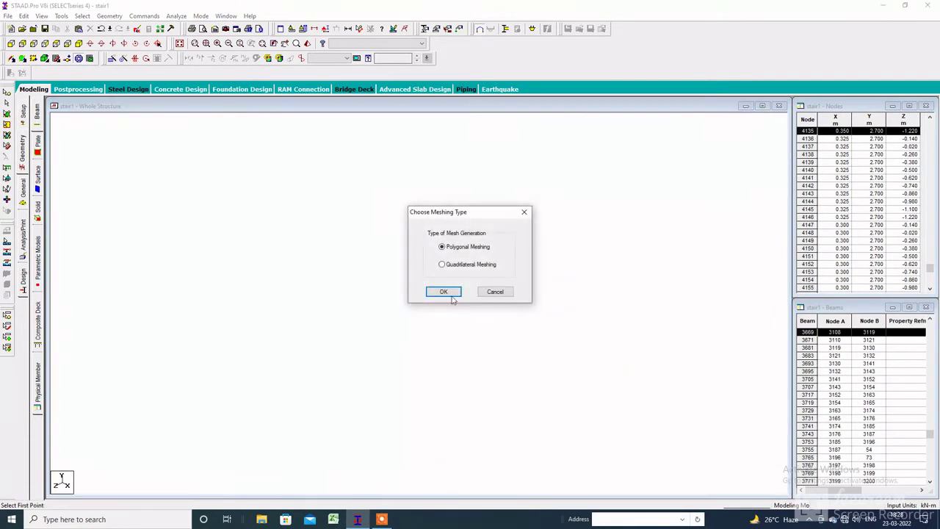
{"action": "left_click", "coordinate": [454, 292]}
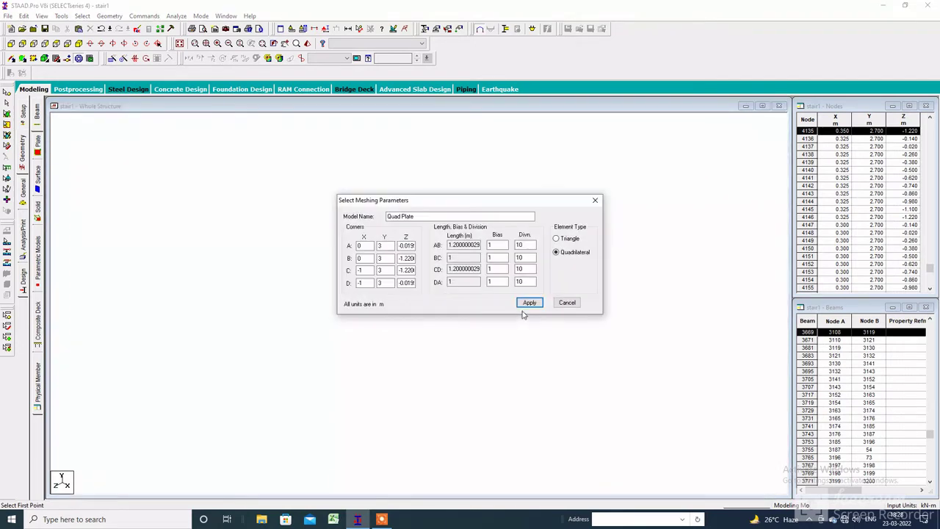
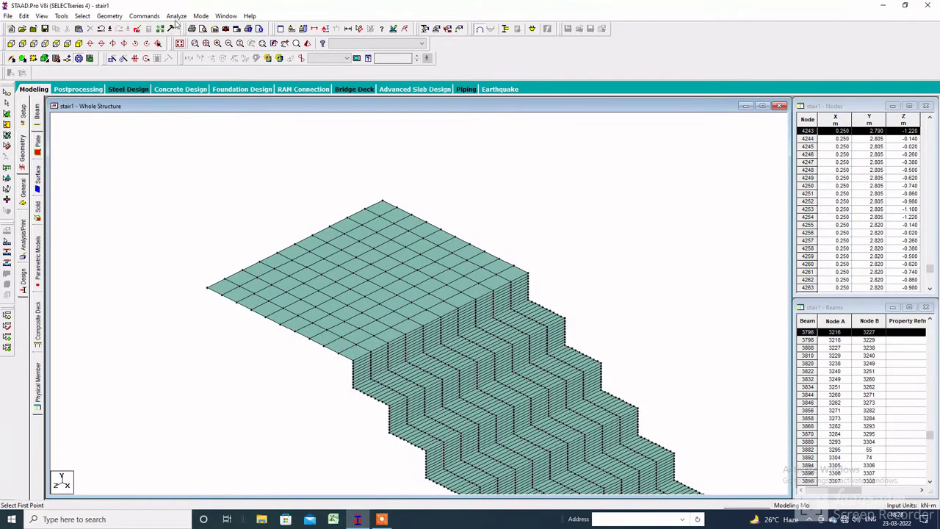
Select all beams in the whole structure and delete them together with the nodes left without structural elements.
{"action": "left_click", "coordinate": [179, 43]}
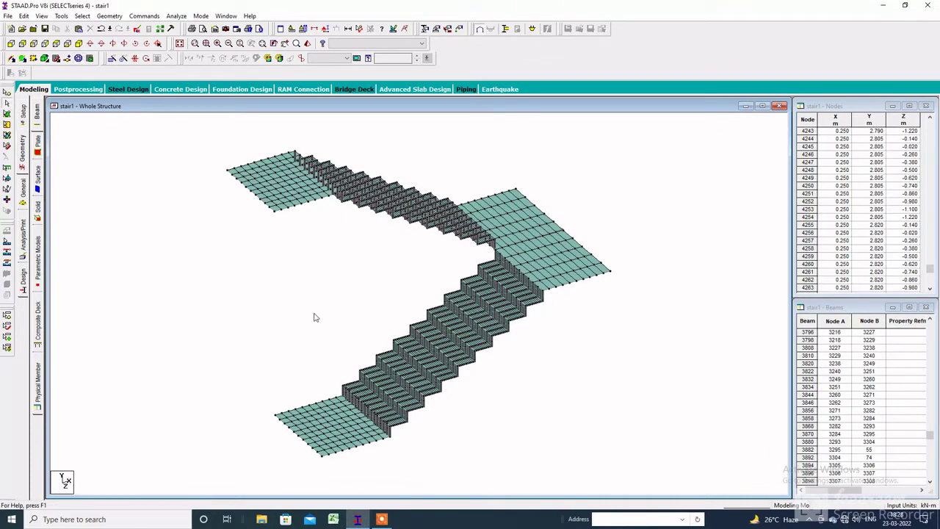
{"action": "left_click_drag", "start_coordinate": [347, 526], "coordinate": [168, 523]}
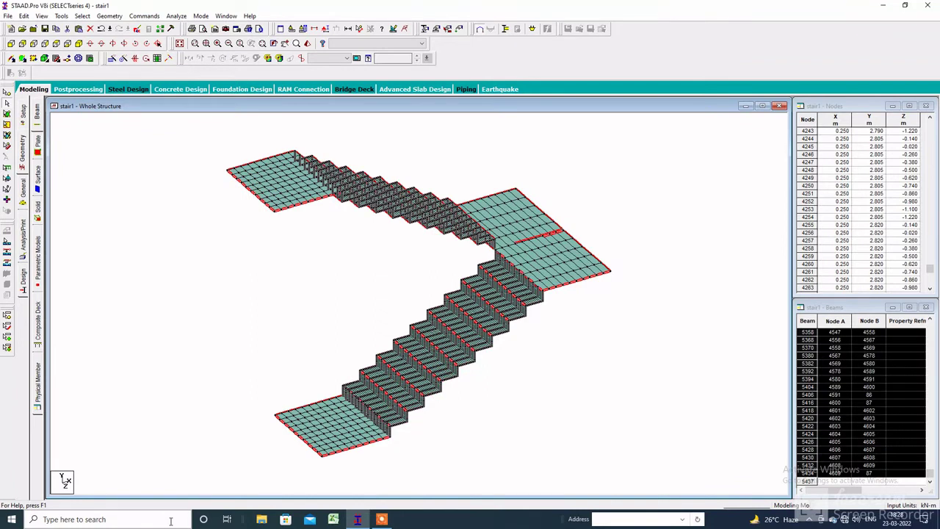
{"action": "key", "text": "Delete"}
{"action": "key", "text": "Return"}
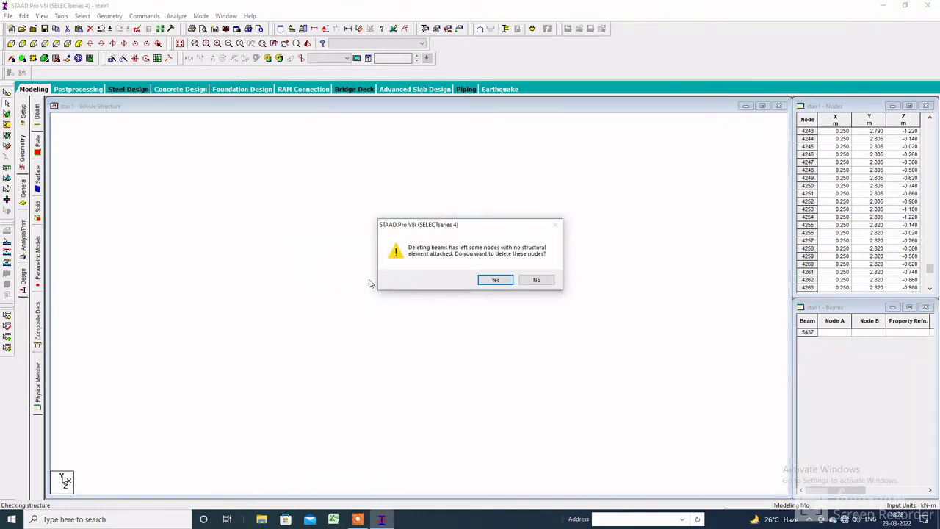
{"action": "left_click", "coordinate": [494, 281]}
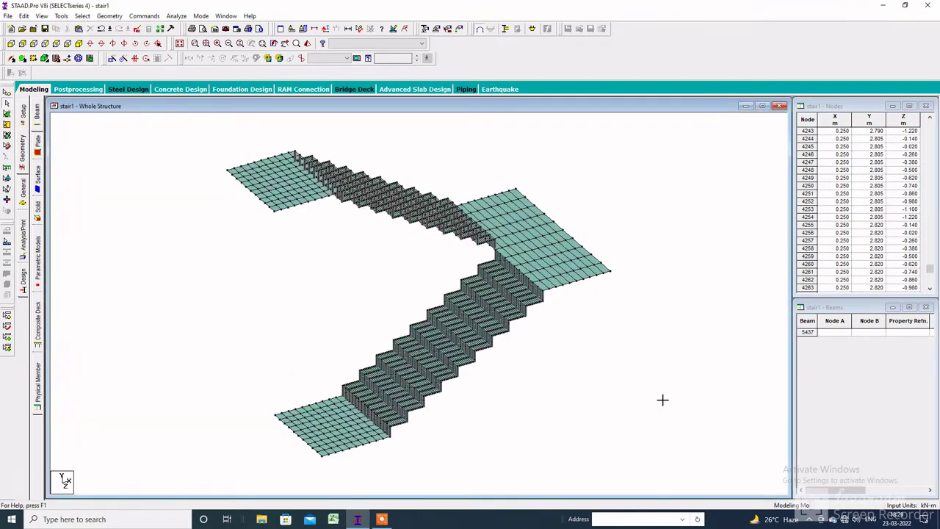
Inspect the fully meshed staircase in a 3D rendering and in the standard views.
{"action": "left_click", "coordinate": [308, 44]}
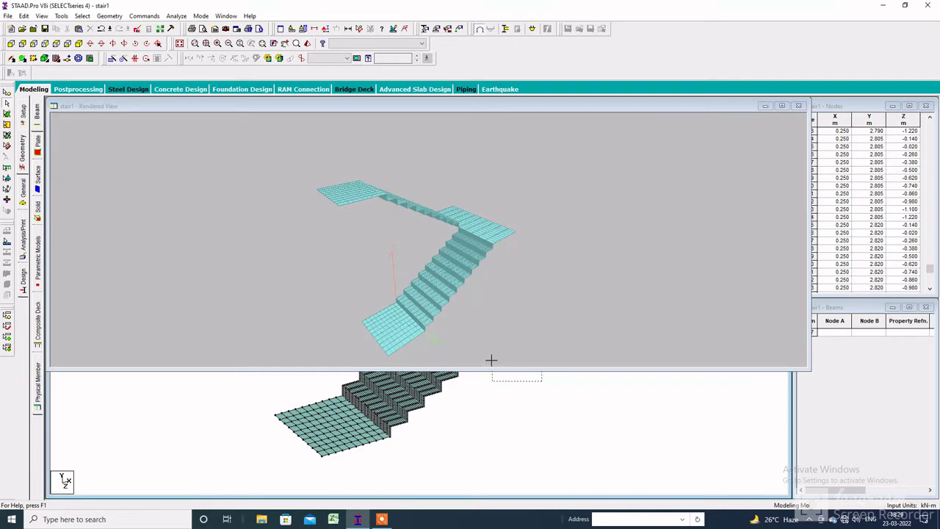
{"action": "left_click_drag", "start_coordinate": [510, 321], "coordinate": [675, 257]}
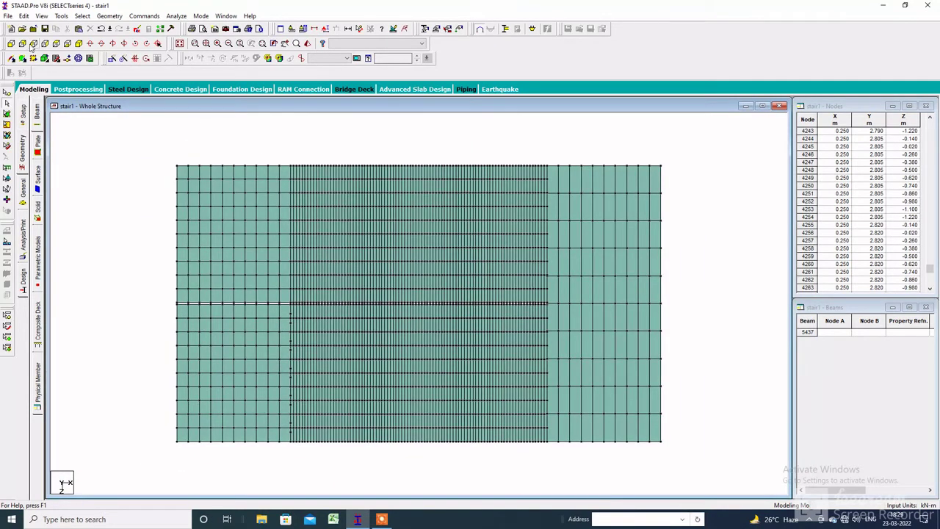
{"action": "left_click", "coordinate": [11, 43]}
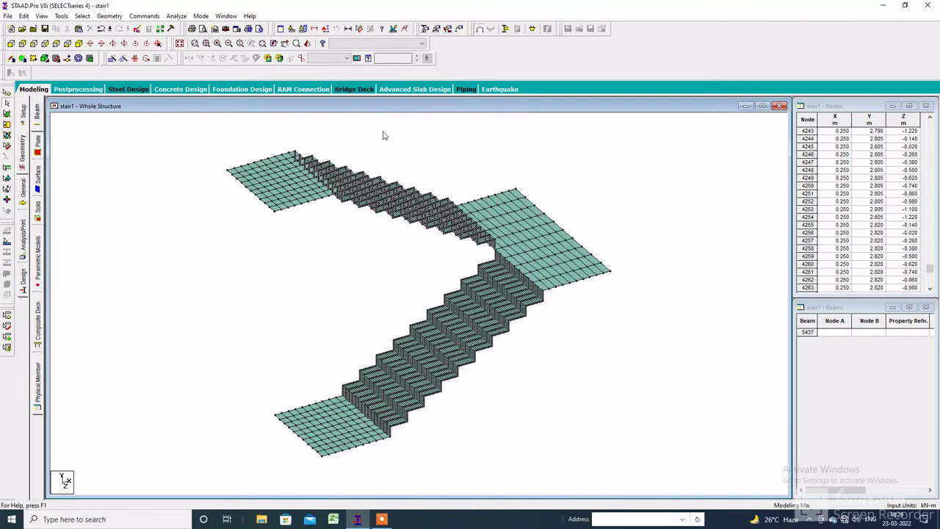
Turn off Fill Plates/Solids/Surface in the structure diagram settings so the plates are drawn as outlines.
{"action": "right_click", "coordinate": [383, 135]}
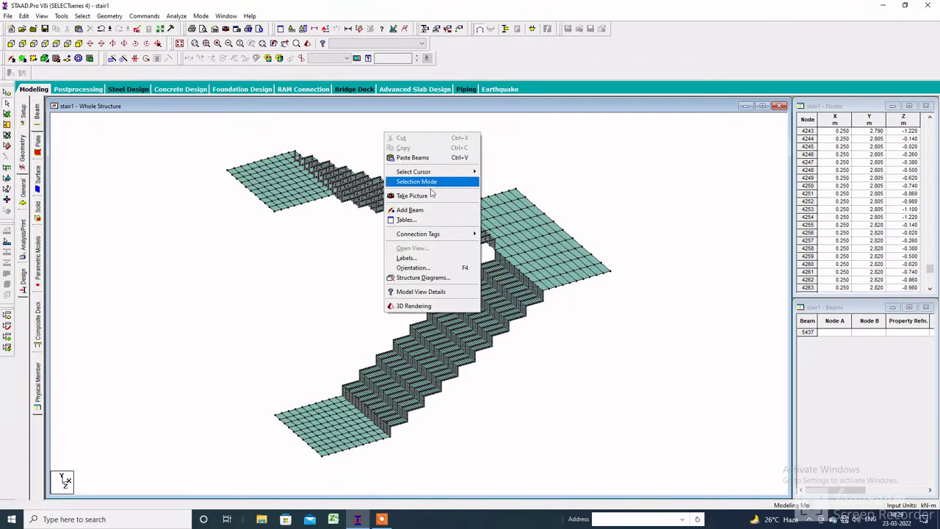
{"action": "left_click", "coordinate": [406, 258]}
{"action": "left_click", "coordinate": [388, 130]}
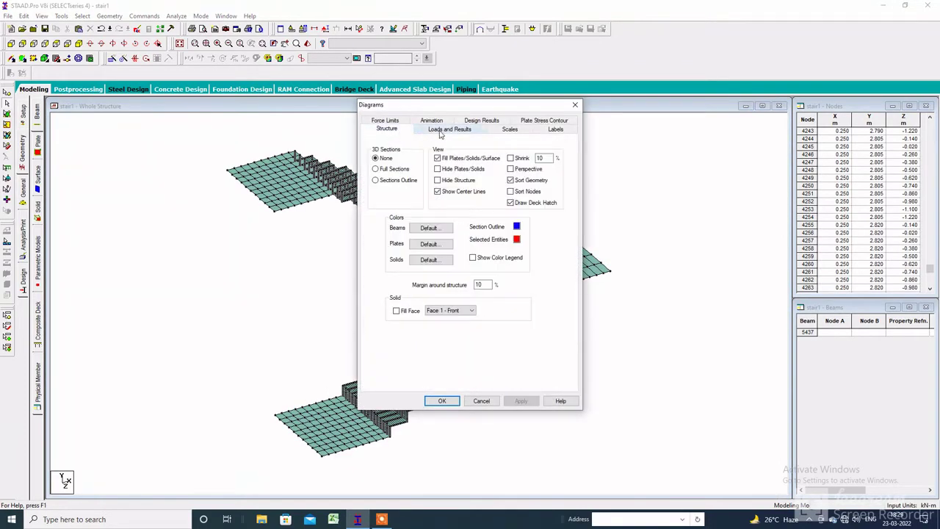
{"action": "left_click", "coordinate": [438, 157]}
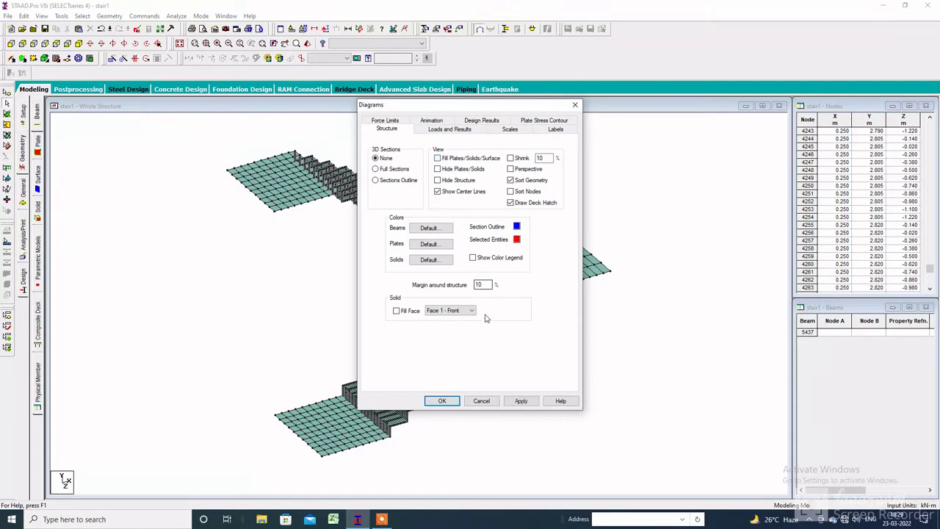
{"action": "left_click", "coordinate": [519, 401]}
{"action": "left_click", "coordinate": [438, 400]}
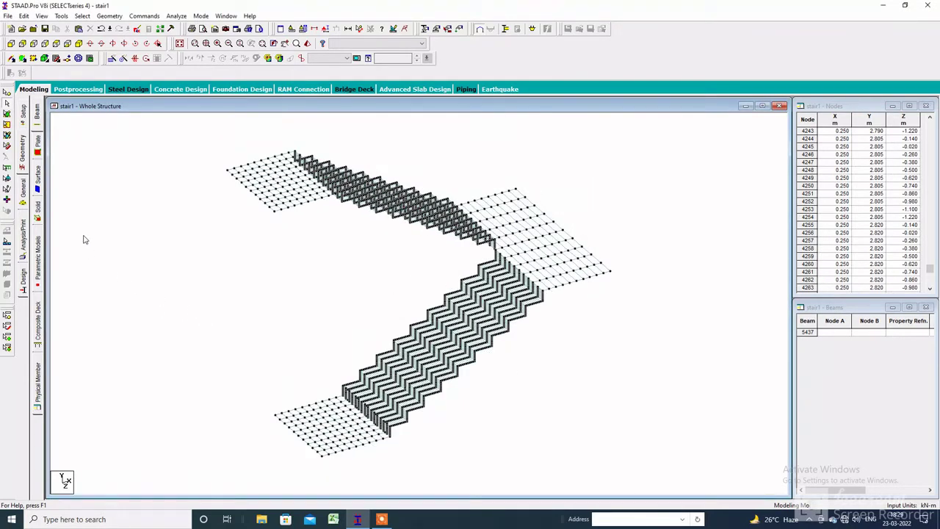
Create a fixed support definition and choose it for assignment.
{"action": "left_click", "coordinate": [23, 197]}
{"action": "left_click", "coordinate": [37, 183]}
{"action": "left_click", "coordinate": [865, 416]}
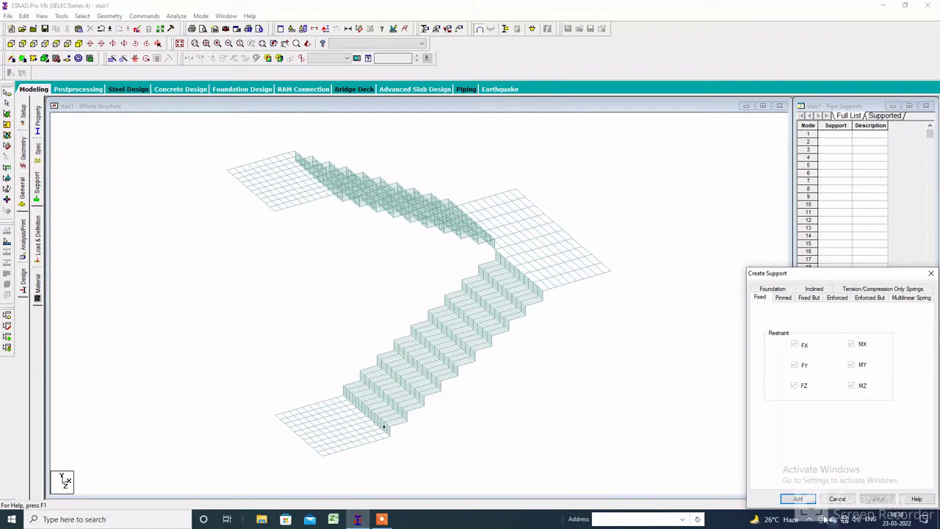
{"action": "left_click", "coordinate": [797, 499]}
{"action": "left_click", "coordinate": [844, 356]}
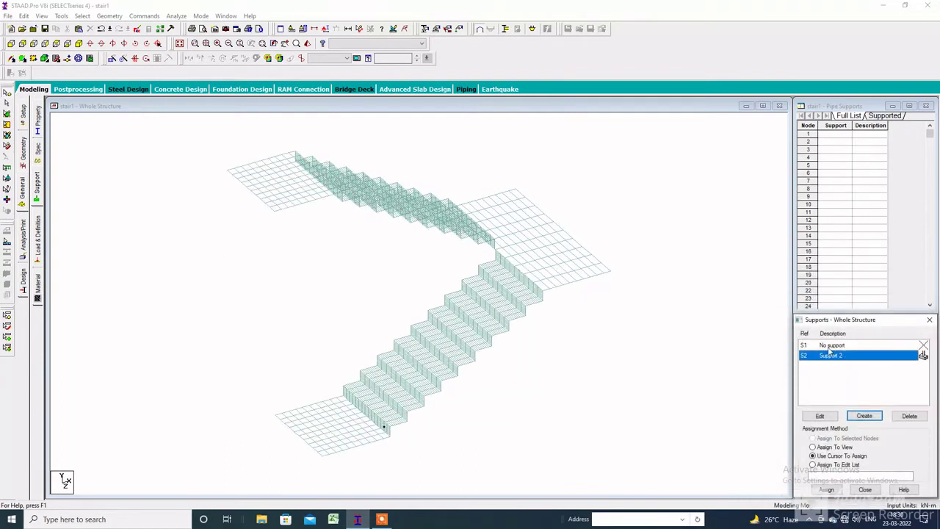
Assign the fixed support to all nodes along the outer end edges of the bottom, shared and top landings.
{"action": "left_click", "coordinate": [135, 116]}
{"action": "left_click", "coordinate": [11, 43]}
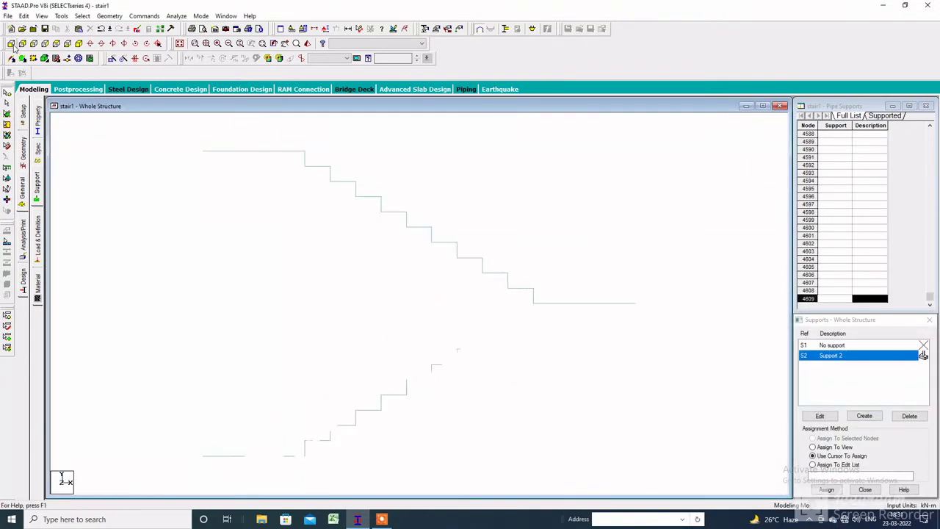
{"action": "left_click_drag", "start_coordinate": [176, 131], "coordinate": [208, 493]}
{"action": "left_click_drag", "start_coordinate": [676, 209], "coordinate": [624, 395]}
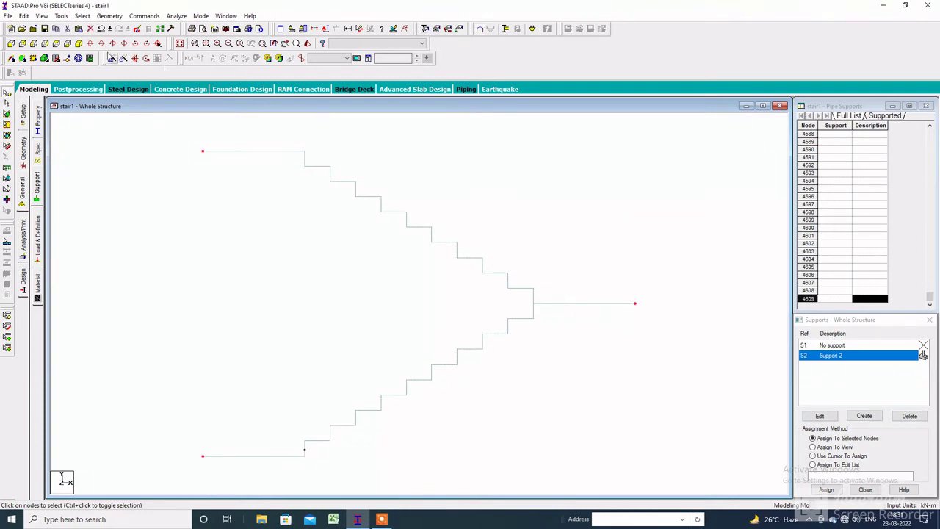
{"action": "left_click", "coordinate": [76, 50]}
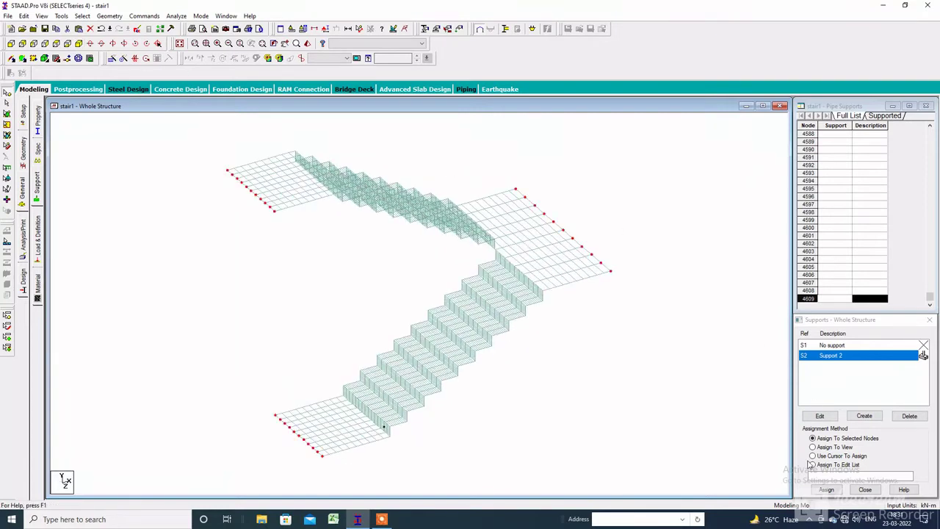
{"action": "left_click", "coordinate": [826, 489]}
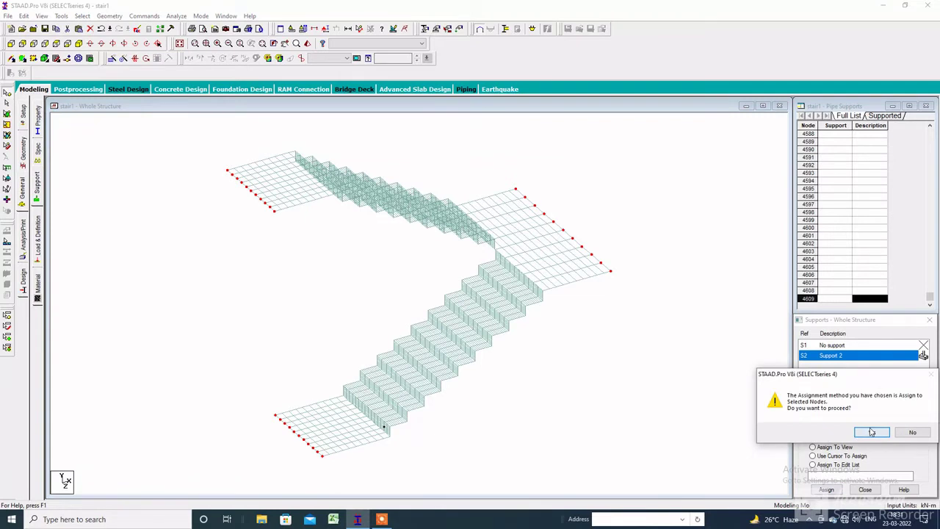
{"action": "left_click", "coordinate": [873, 432]}
Select the shared landing's plates between the two flights in plan and show only the selected objects in isometric view.
{"action": "scroll", "coordinate": [591, 380], "scroll_direction": "up", "scroll_amount": 1}
{"action": "left_click", "coordinate": [56, 44]}
{"action": "scroll", "coordinate": [470, 304], "scroll_direction": "down", "scroll_amount": 2}
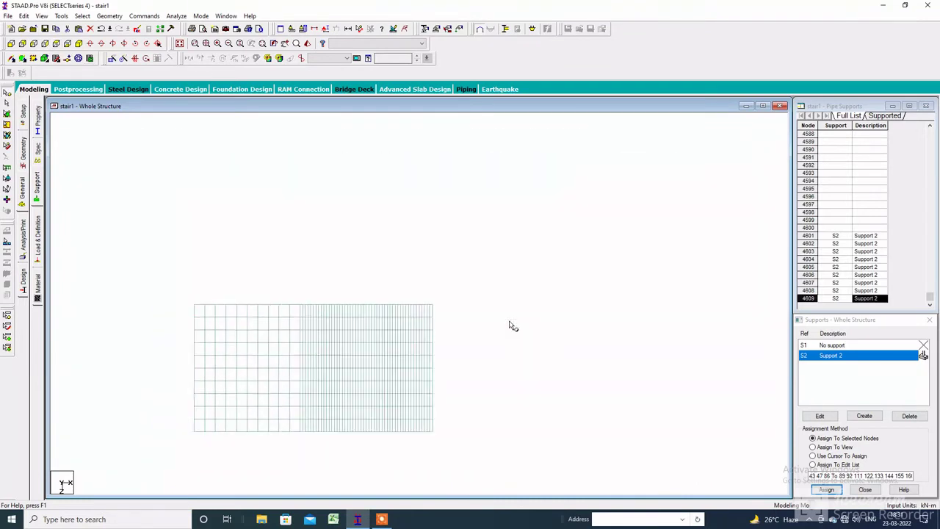
{"action": "middle_click_drag", "start_coordinate": [510, 325], "coordinate": [392, 313]}
{"action": "left_click", "coordinate": [7, 114]}
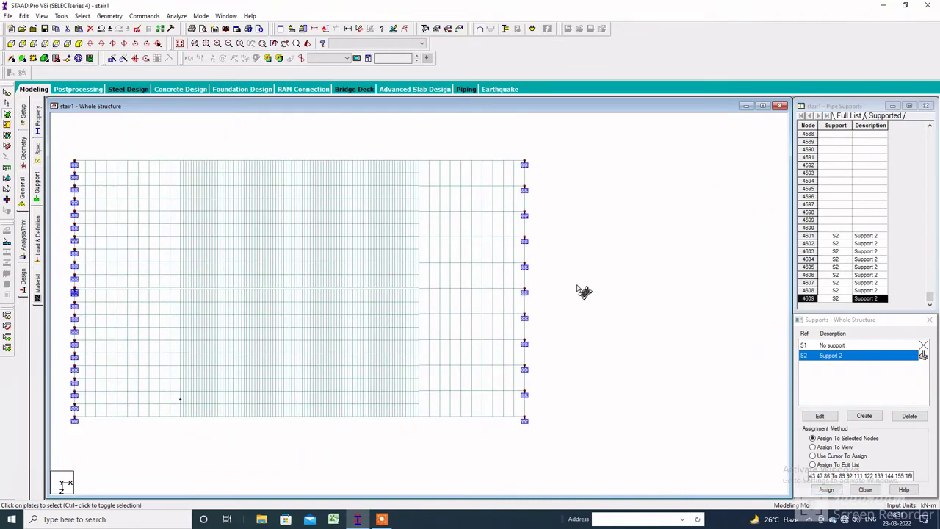
{"action": "left_click_drag", "start_coordinate": [560, 137], "coordinate": [428, 461]}
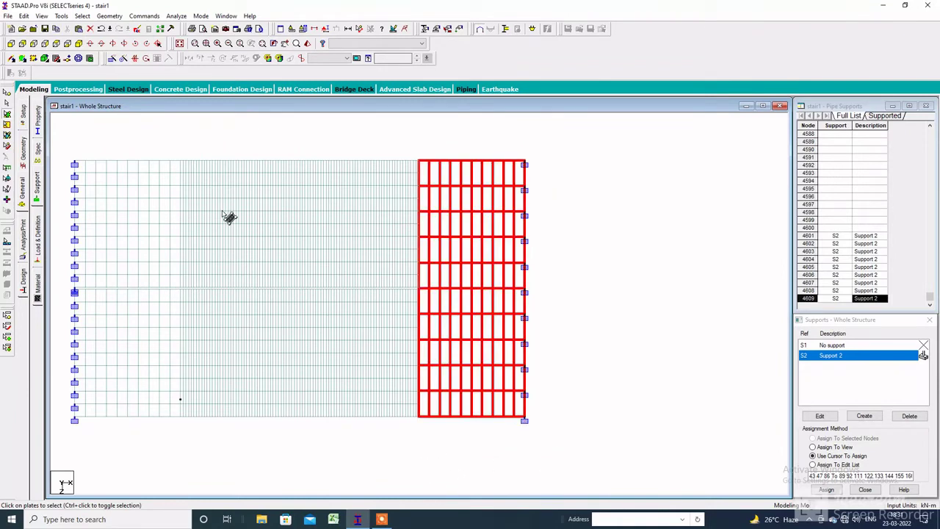
{"action": "left_click", "coordinate": [42, 16]}
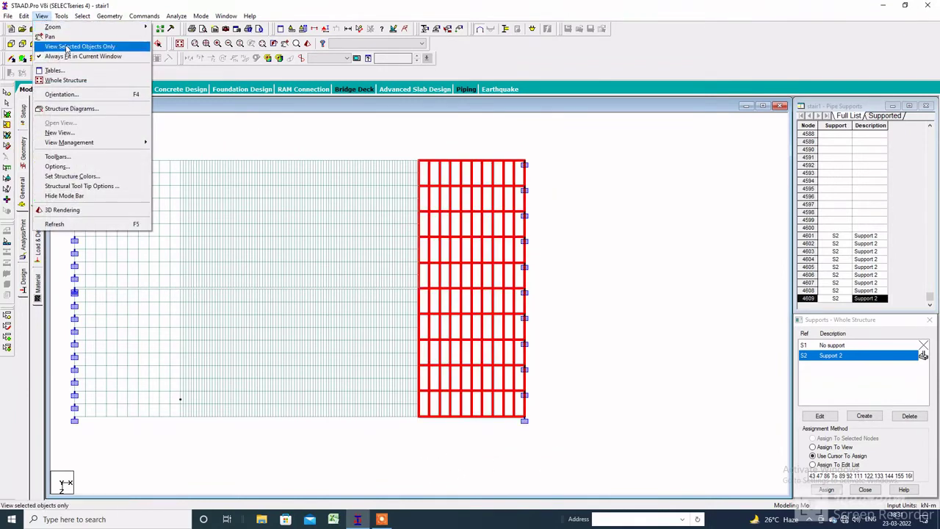
{"action": "left_click", "coordinate": [82, 44]}
{"action": "left_click", "coordinate": [78, 43]}
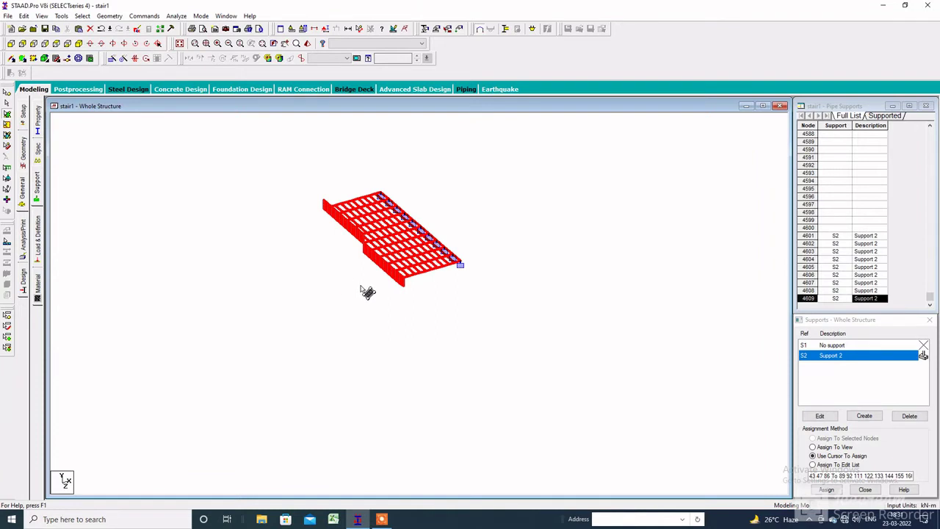
Clear the plate selection on the isolated shared landing and examine its mesh and inner edge from the opposite side.
{"action": "scroll", "coordinate": [393, 287], "scroll_direction": "up", "scroll_amount": 3}
{"action": "left_click", "coordinate": [340, 271]}
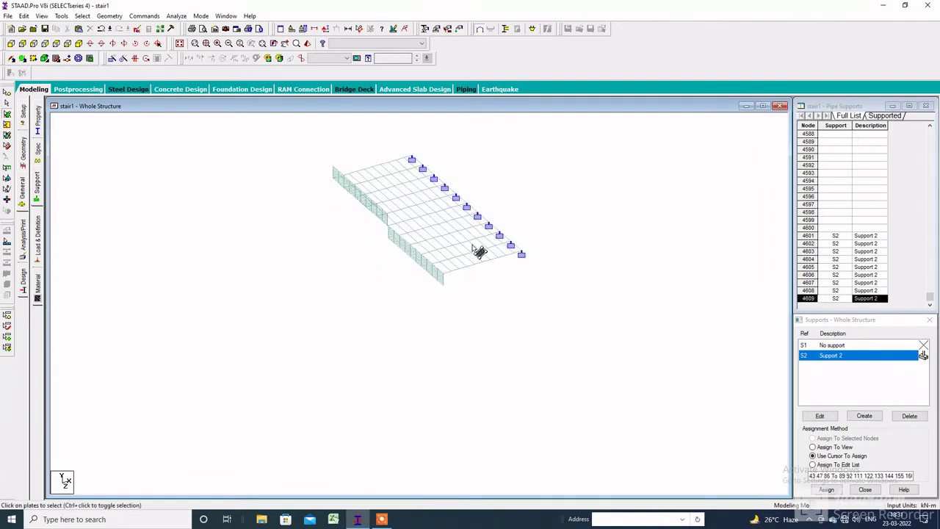
{"action": "key", "text": "Left"}
{"action": "key", "text": "Left"}
{"action": "key", "text": "Left"}
{"action": "key", "text": "Left"}
{"action": "key", "text": "Left"}
{"action": "key", "text": "Left"}
{"action": "key", "text": "Left"}
{"action": "key", "text": "Left"}
{"action": "key", "text": "Left"}
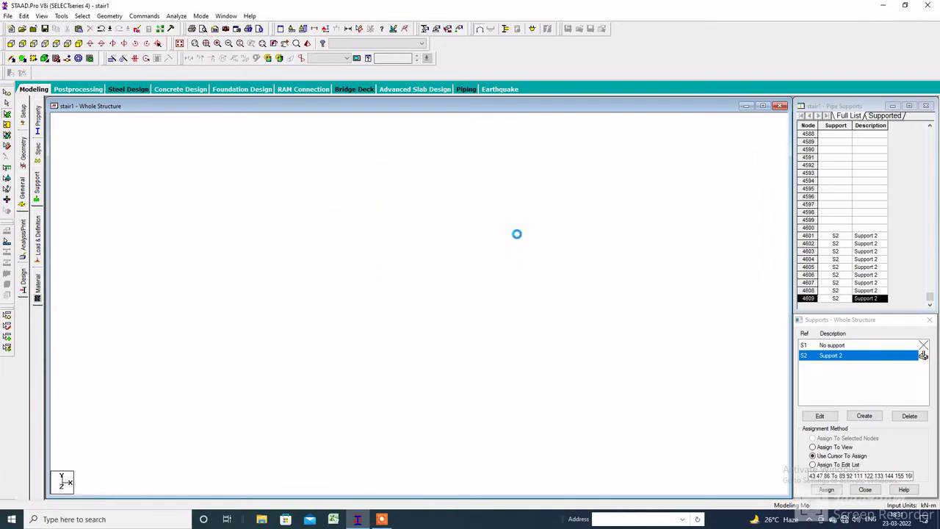
{"action": "key", "text": "Left"}
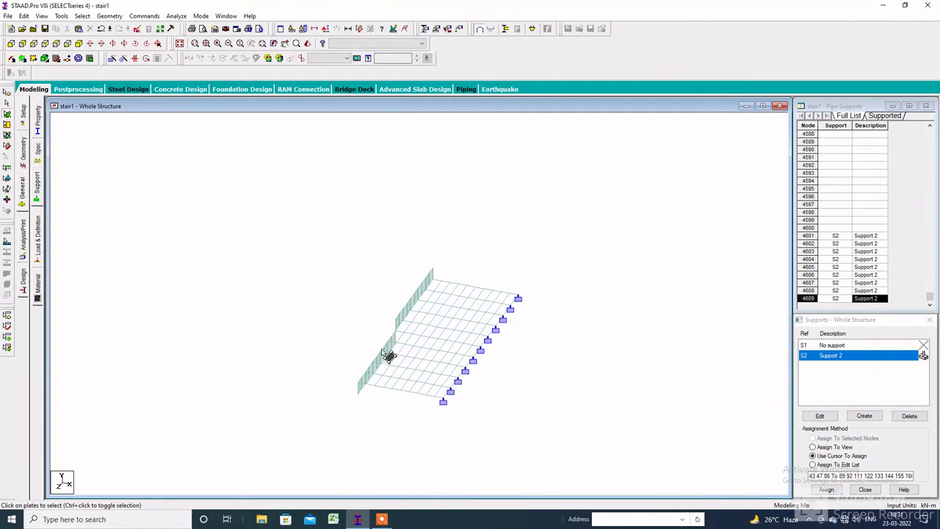
{"action": "scroll", "coordinate": [343, 436], "scroll_direction": "up", "scroll_amount": 3}
{"action": "scroll", "coordinate": [433, 439], "scroll_direction": "up", "scroll_amount": 4}
{"action": "middle_click_drag", "start_coordinate": [480, 439], "coordinate": [301, 276]}
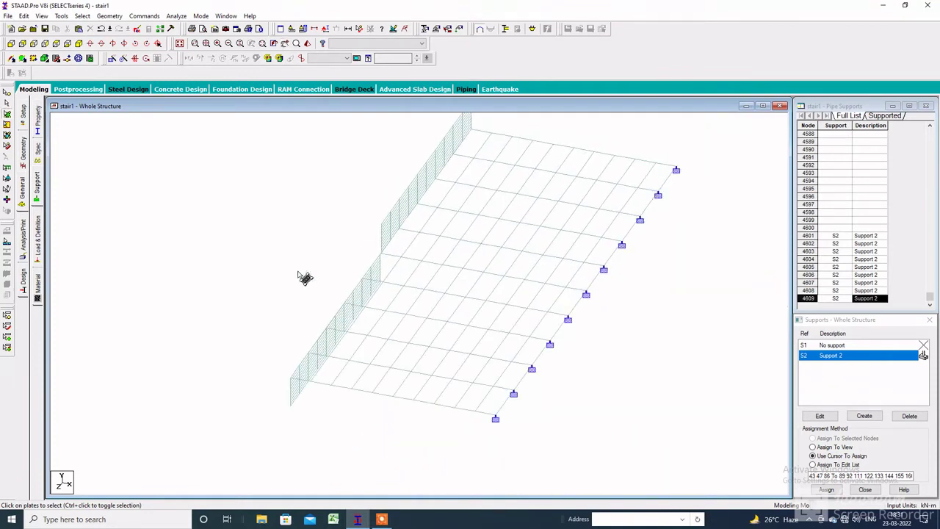
Select the nodes along the shared landing's inner edge, where it meets the flights, in front elevation and assign Support 2 to them.
{"action": "left_click", "coordinate": [10, 45]}
{"action": "middle_click_drag", "start_coordinate": [338, 194], "coordinate": [314, 336]}
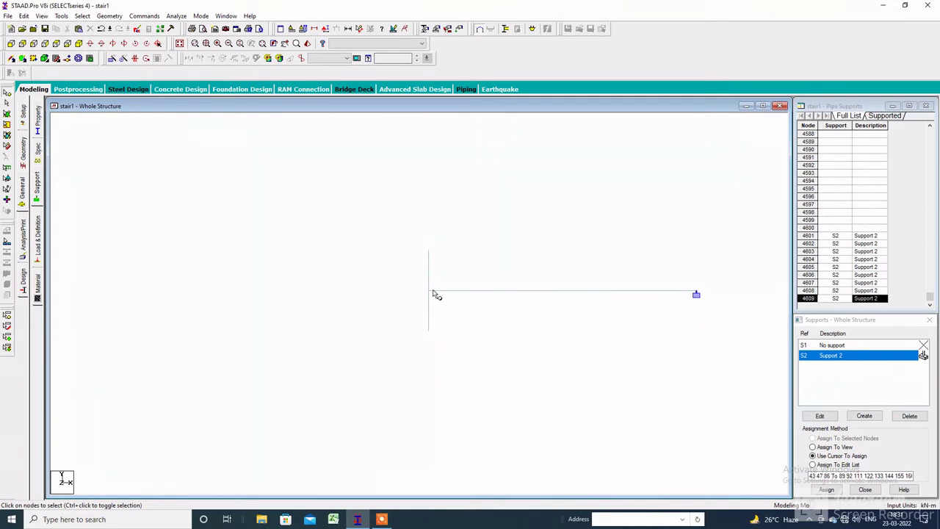
{"action": "middle_click_drag", "start_coordinate": [432, 292], "coordinate": [292, 321]}
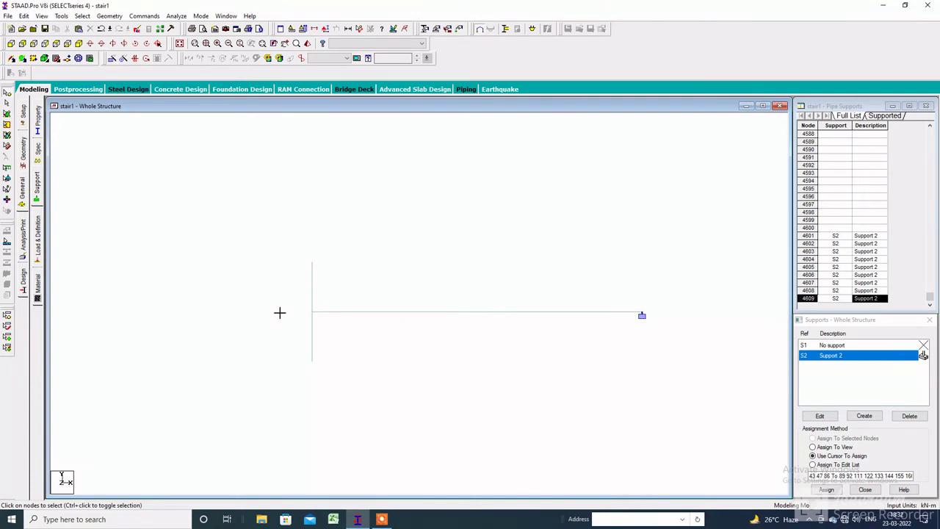
{"action": "left_click", "coordinate": [314, 309]}
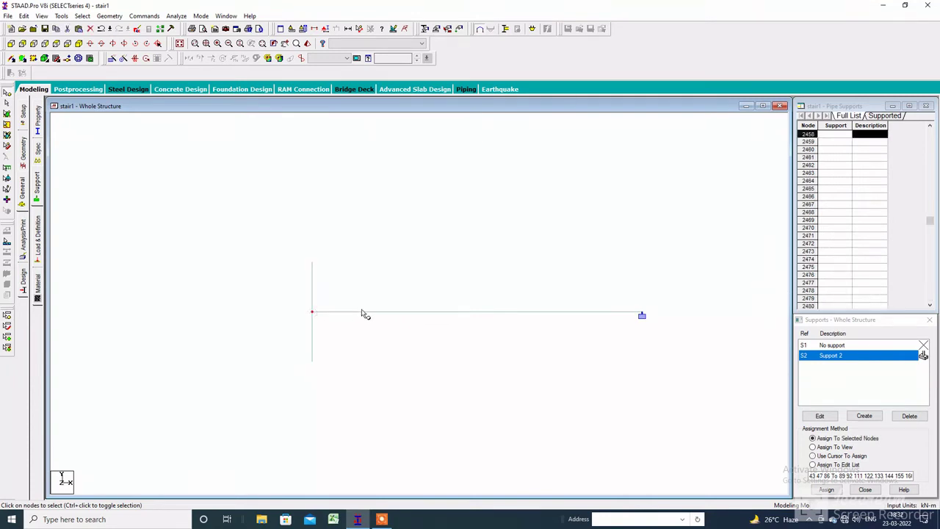
{"action": "left_click", "coordinate": [78, 43]}
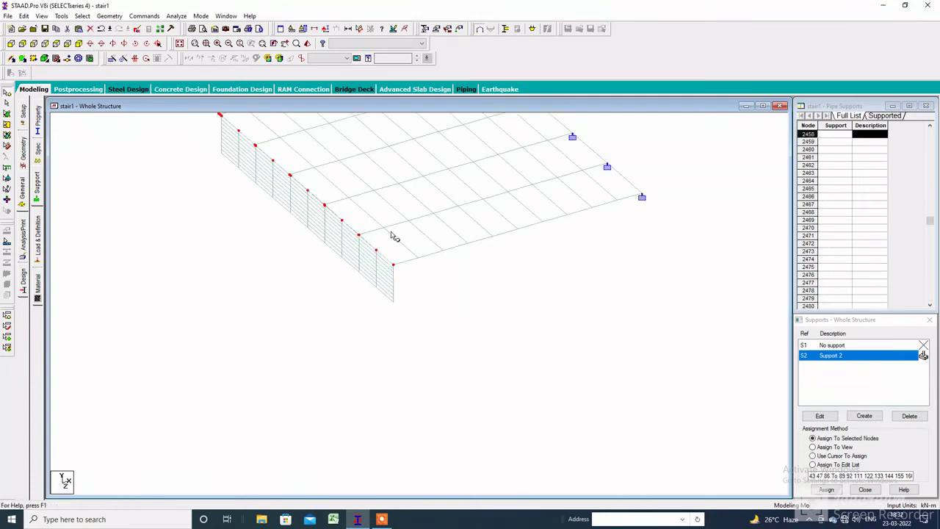
{"action": "scroll", "coordinate": [425, 262], "scroll_direction": "down", "scroll_amount": 2}
{"action": "middle_click_drag", "start_coordinate": [424, 262], "coordinate": [411, 354]}
{"action": "scroll", "coordinate": [403, 345], "scroll_direction": "down", "scroll_amount": 1}
{"action": "scroll", "coordinate": [403, 345], "scroll_direction": "down", "scroll_amount": 4}
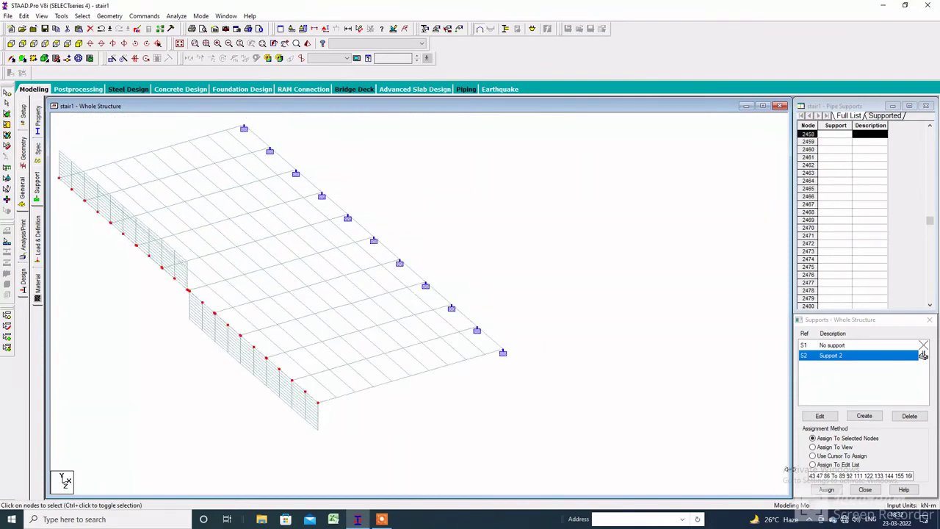
{"action": "left_click", "coordinate": [826, 489]}
{"action": "left_click", "coordinate": [869, 433]}
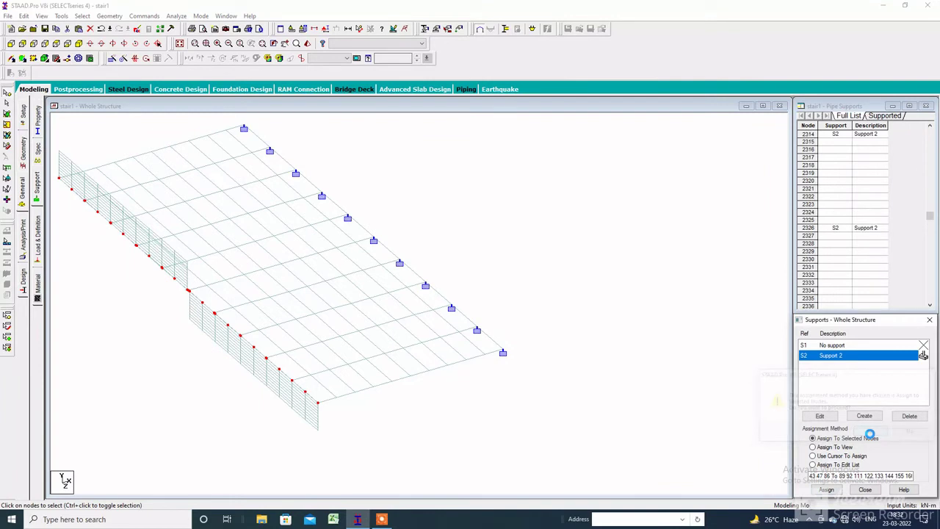
{"action": "middle_click_drag", "start_coordinate": [439, 219], "coordinate": [557, 239]}
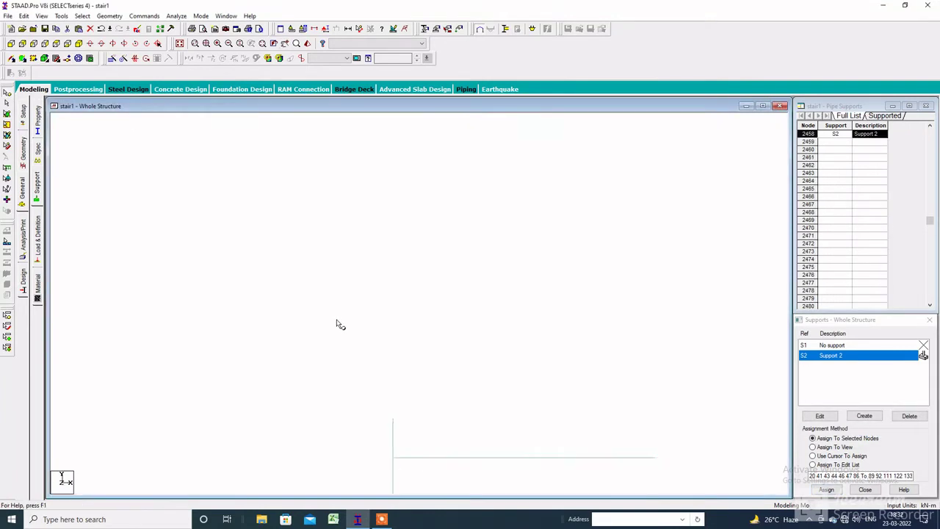
{"action": "scroll", "coordinate": [340, 325], "scroll_direction": "down", "scroll_amount": 1}
{"action": "middle_click_drag", "start_coordinate": [340, 326], "coordinate": [289, 197]}
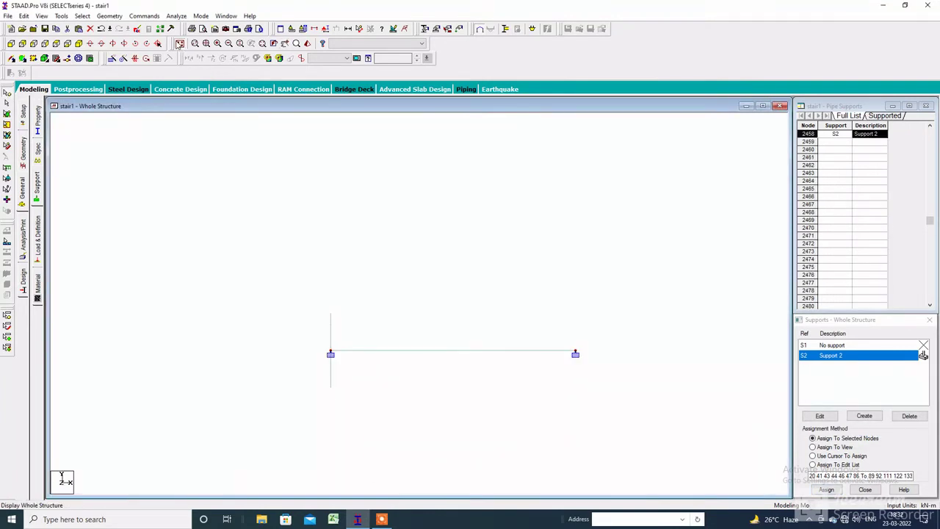
Redisplay the whole structure, then isolate the plates of the bottom and top landings in isometric view with none selected.
{"action": "left_click", "coordinate": [177, 43]}
{"action": "scroll", "coordinate": [361, 338], "scroll_direction": "down", "scroll_amount": 1}
{"action": "middle_click_drag", "start_coordinate": [457, 431], "coordinate": [360, 292]}
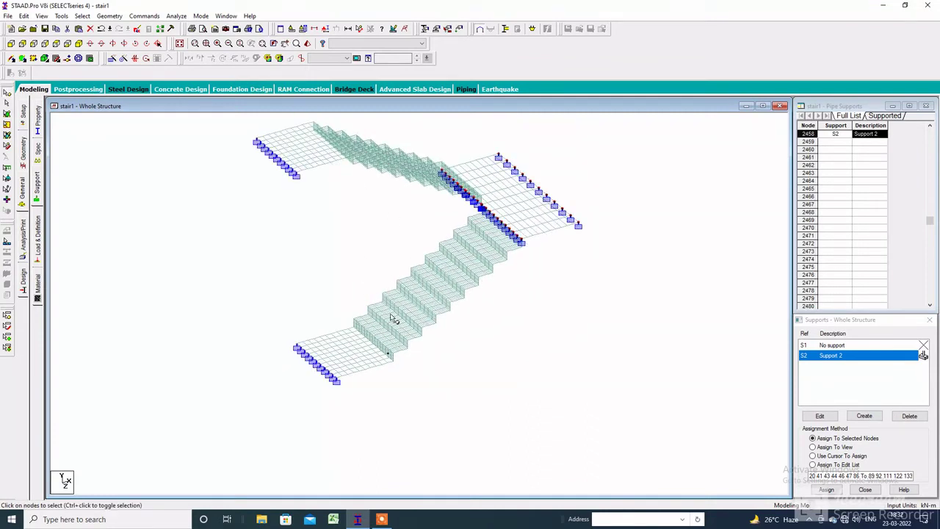
{"action": "left_click", "coordinate": [56, 43]}
{"action": "middle_click_drag", "start_coordinate": [298, 244], "coordinate": [304, 325]}
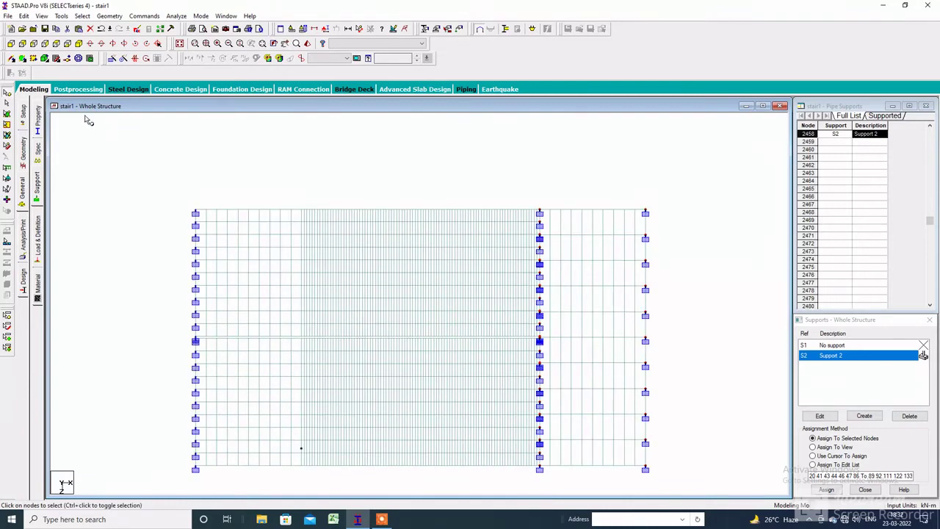
{"action": "left_click", "coordinate": [6, 115]}
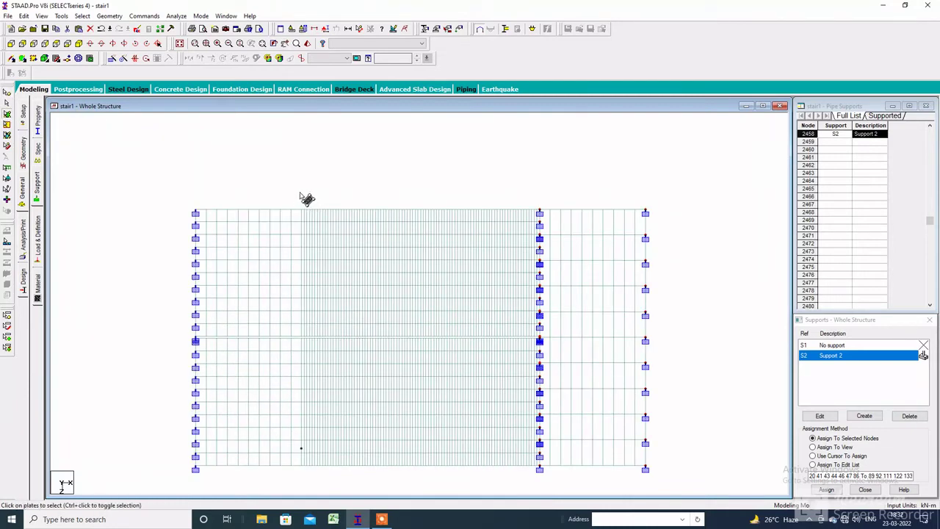
{"action": "left_click_drag", "start_coordinate": [301, 195], "coordinate": [199, 497]}
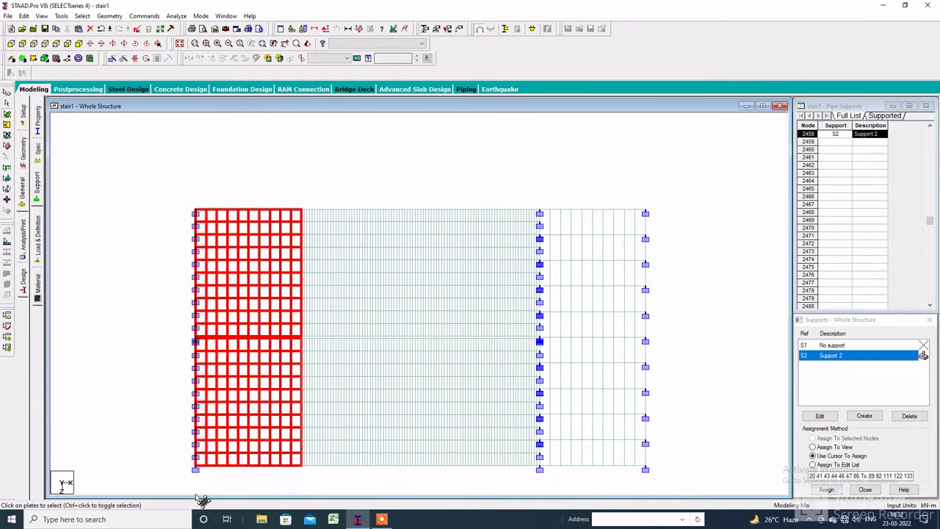
{"action": "left_click", "coordinate": [41, 15]}
{"action": "left_click", "coordinate": [62, 47]}
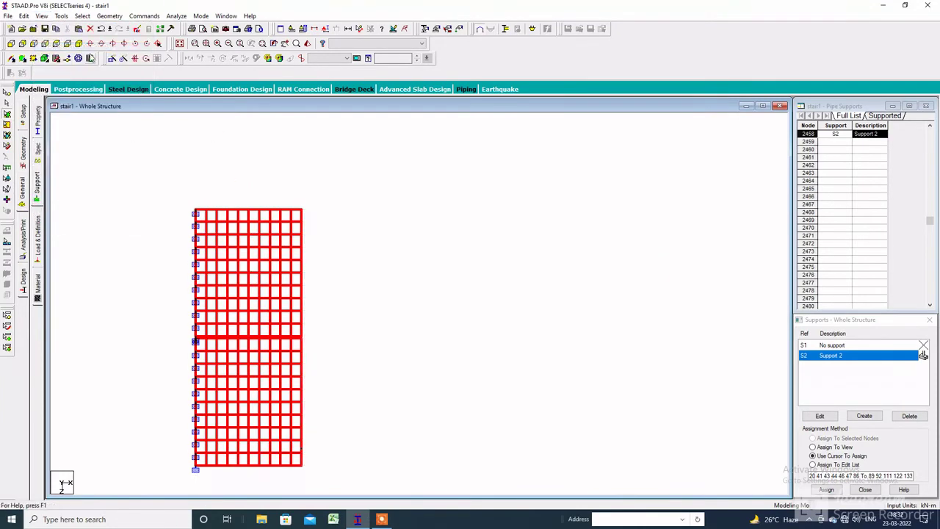
{"action": "left_click", "coordinate": [79, 44]}
{"action": "left_click", "coordinate": [428, 292]}
Select the nodes along the top landing's inner edge in front elevation and assign Support 2 to them with the whole structure displayed.
{"action": "scroll", "coordinate": [352, 250], "scroll_direction": "up", "scroll_amount": 3}
{"action": "left_click_drag", "start_coordinate": [334, 211], "coordinate": [147, 200]}
{"action": "left_click", "coordinate": [11, 44]}
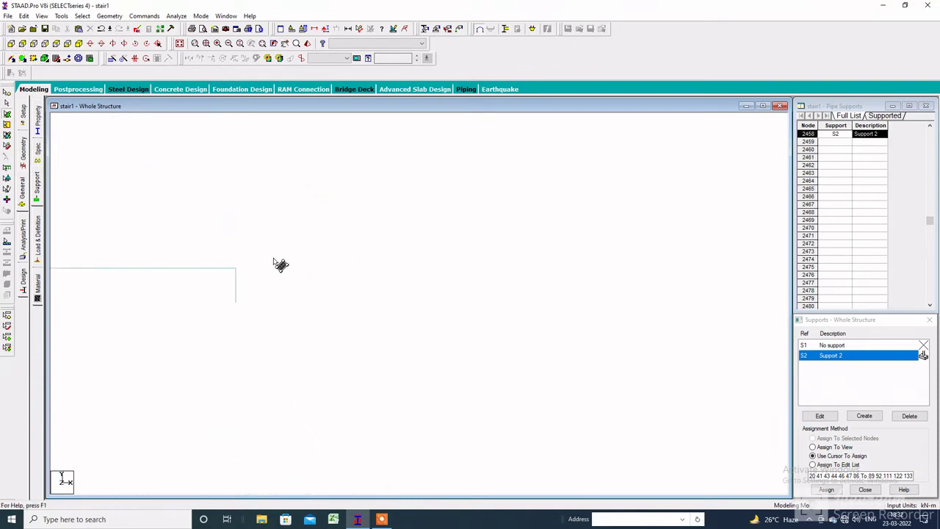
{"action": "left_click", "coordinate": [7, 93]}
{"action": "left_click_drag", "start_coordinate": [304, 196], "coordinate": [234, 271]}
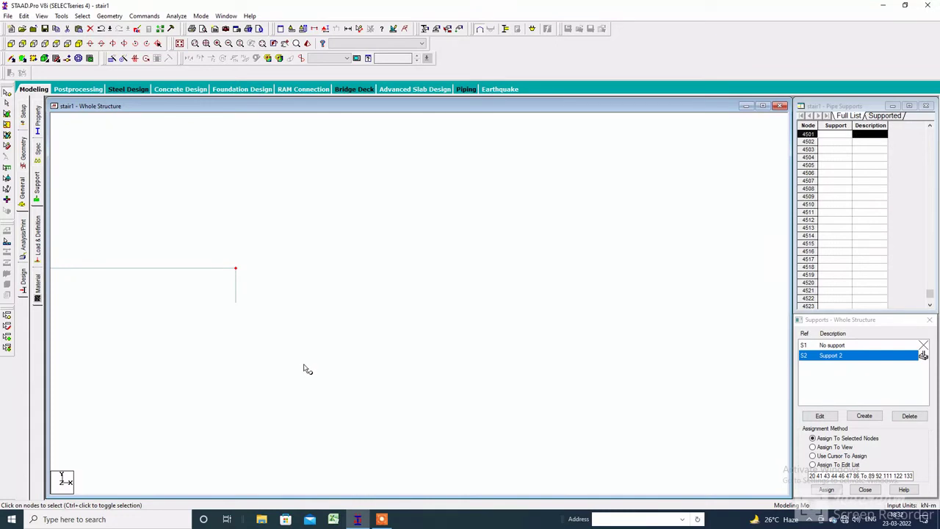
{"action": "middle_click_drag", "start_coordinate": [308, 367], "coordinate": [318, 260]}
{"action": "scroll", "coordinate": [318, 260], "scroll_direction": "down", "scroll_amount": 1}
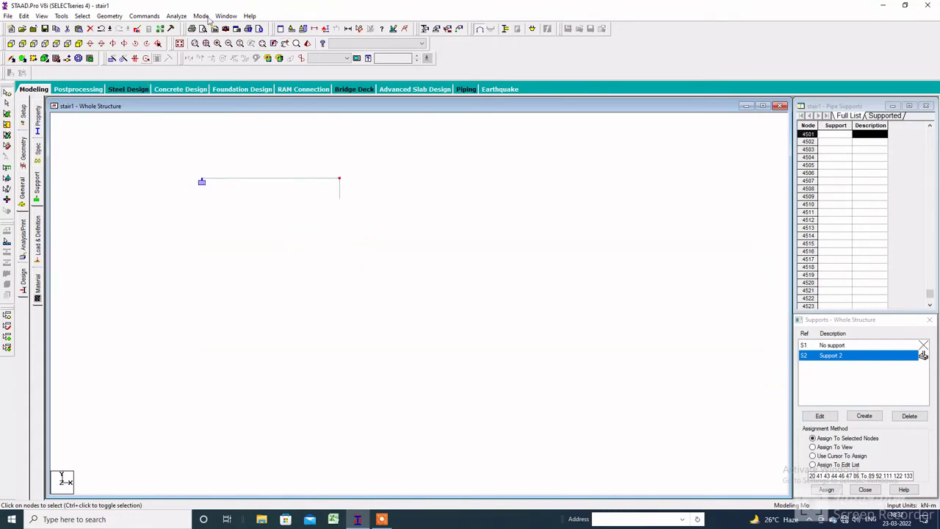
{"action": "left_click", "coordinate": [180, 43]}
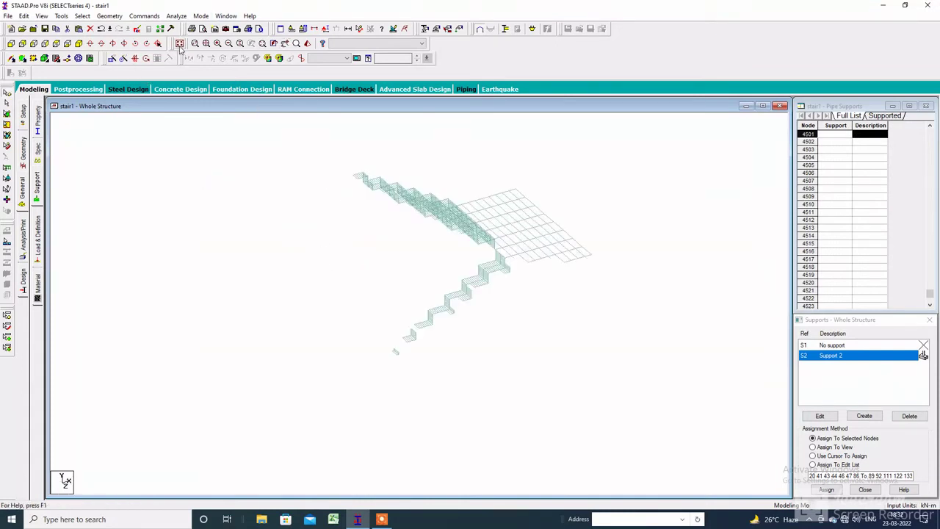
{"action": "left_click", "coordinate": [826, 491]}
{"action": "left_click", "coordinate": [870, 435]}
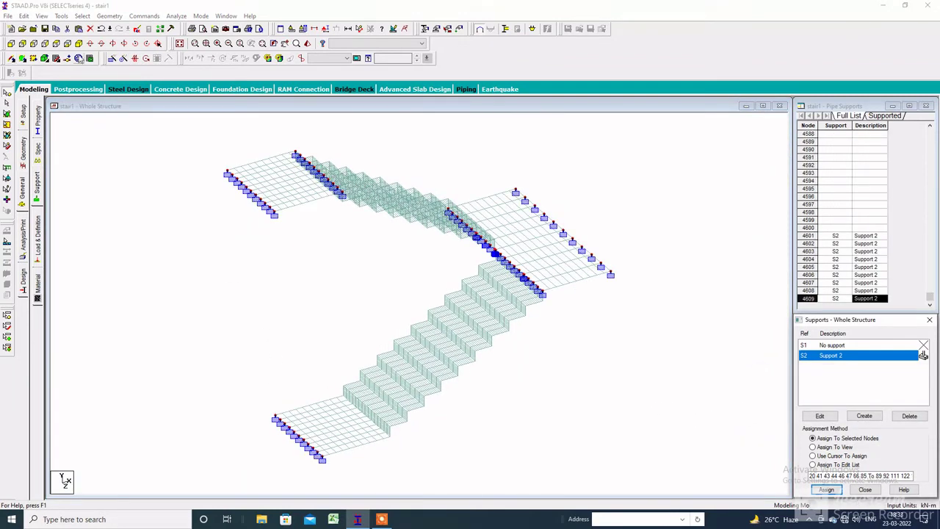
Select the bottom landing's plates in plan and show only the selected objects in isometric view.
{"action": "left_click", "coordinate": [55, 44]}
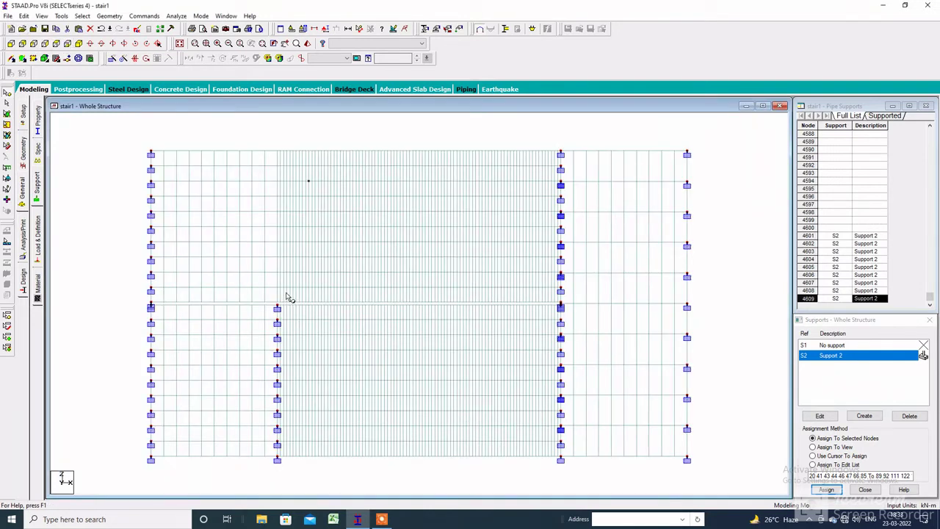
{"action": "left_click", "coordinate": [7, 113]}
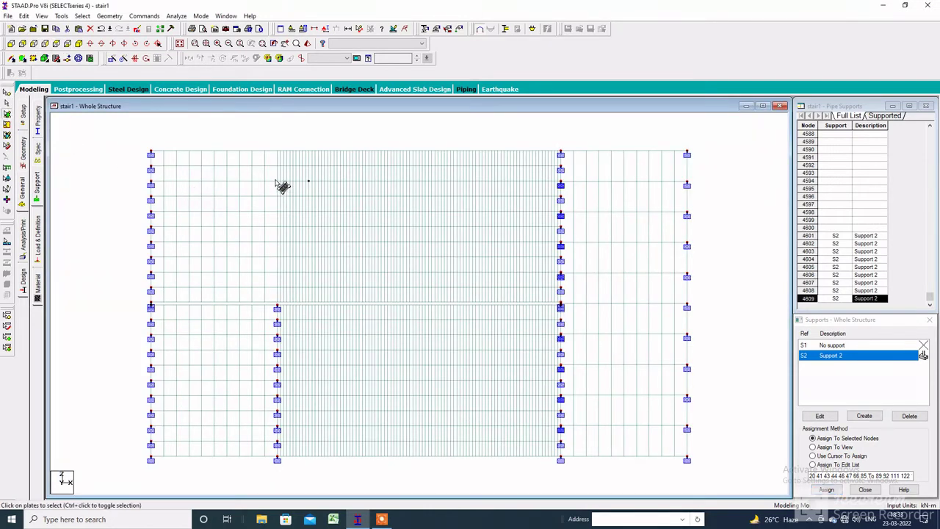
{"action": "left_click_drag", "start_coordinate": [278, 138], "coordinate": [141, 307]}
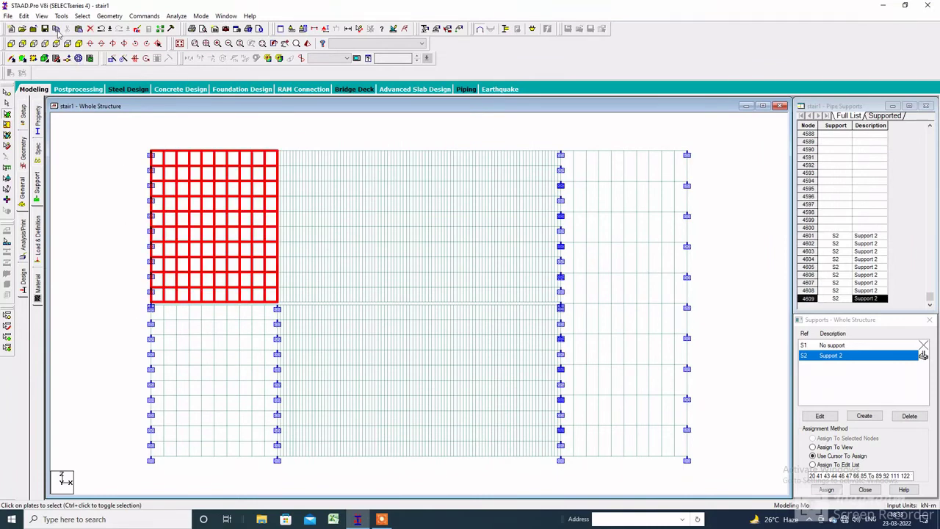
{"action": "left_click", "coordinate": [41, 16]}
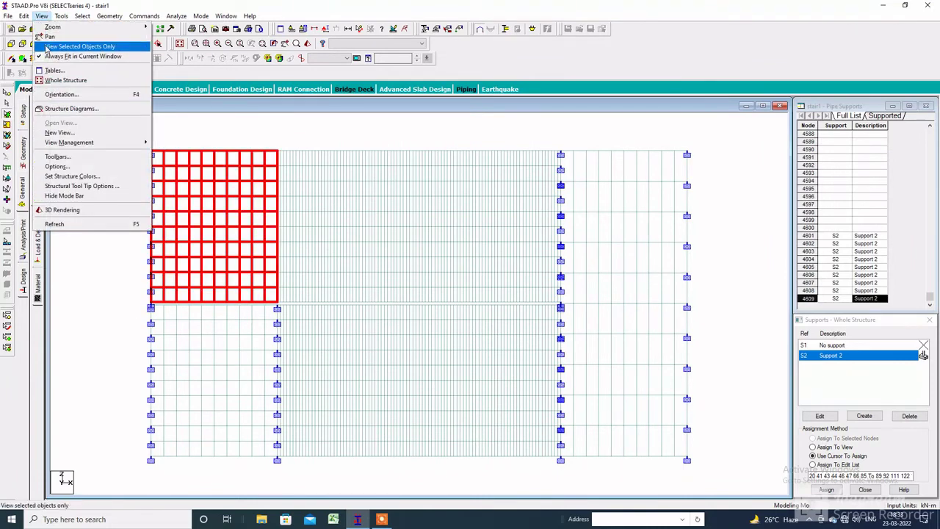
{"action": "left_click", "coordinate": [85, 43]}
{"action": "left_click", "coordinate": [78, 44]}
{"action": "scroll", "coordinate": [415, 452], "scroll_direction": "up", "scroll_amount": 3}
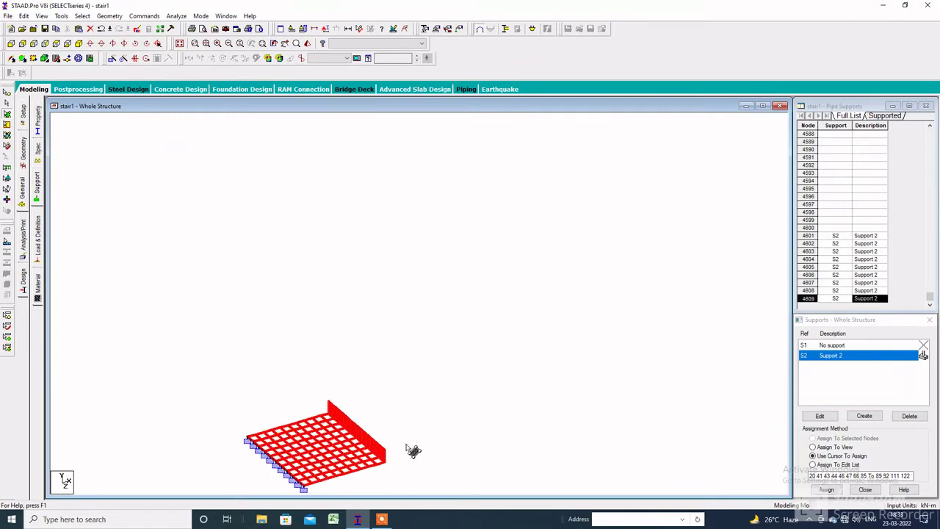
Select the nodes along the bottom landing's inner edge, at the foot of the first riser, and assign Support 2 to them.
{"action": "middle_click_drag", "start_coordinate": [343, 411], "coordinate": [256, 208]}
{"action": "scroll", "coordinate": [280, 309], "scroll_direction": "up", "scroll_amount": 3}
{"action": "left_click", "coordinate": [300, 265]}
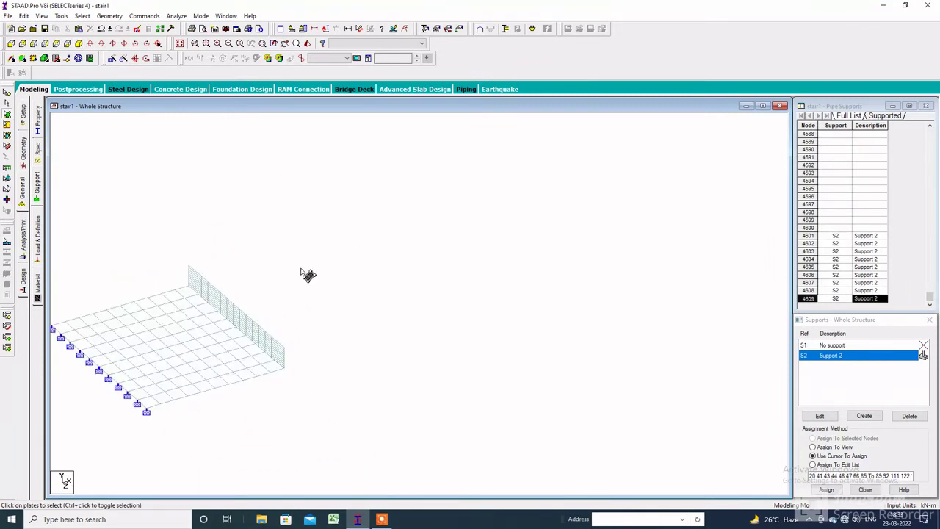
{"action": "scroll", "coordinate": [261, 330], "scroll_direction": "up", "scroll_amount": 2}
{"action": "middle_click_drag", "start_coordinate": [263, 340], "coordinate": [331, 233]}
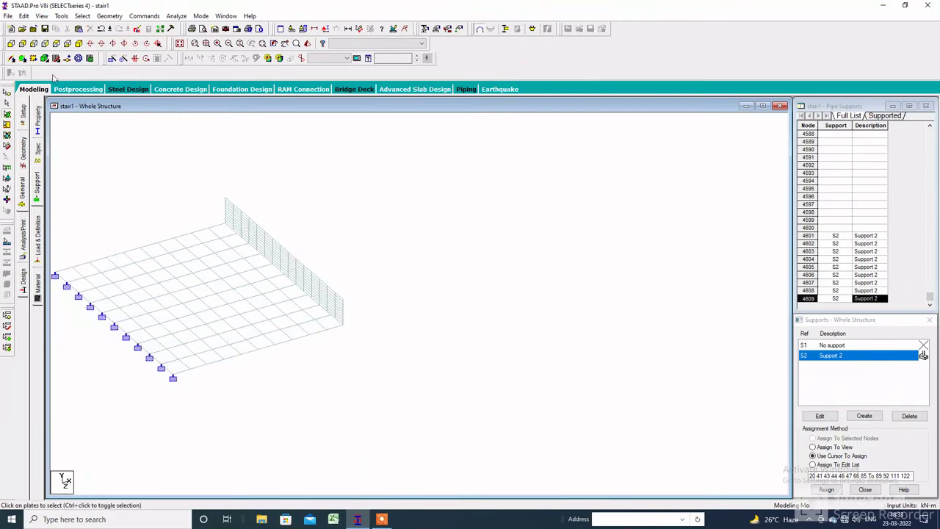
{"action": "left_click", "coordinate": [11, 44]}
{"action": "left_click", "coordinate": [6, 103]}
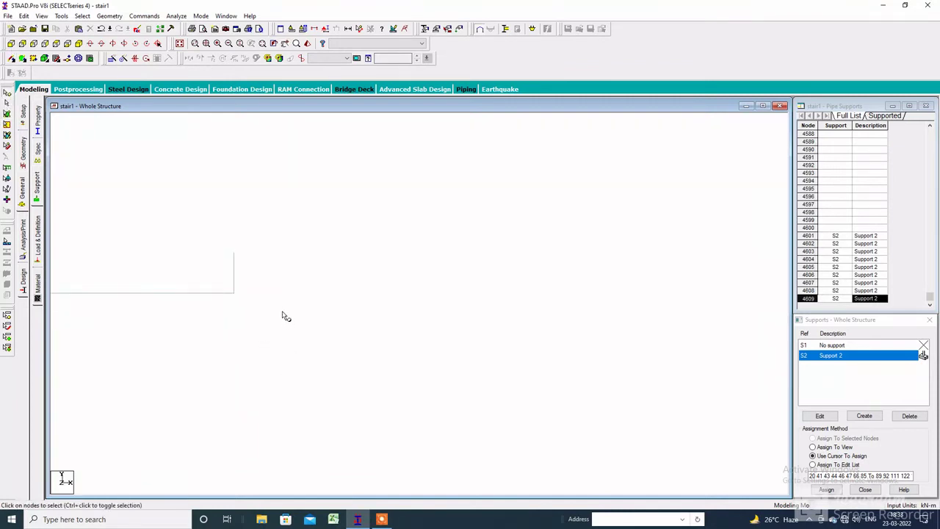
{"action": "left_click", "coordinate": [232, 291]}
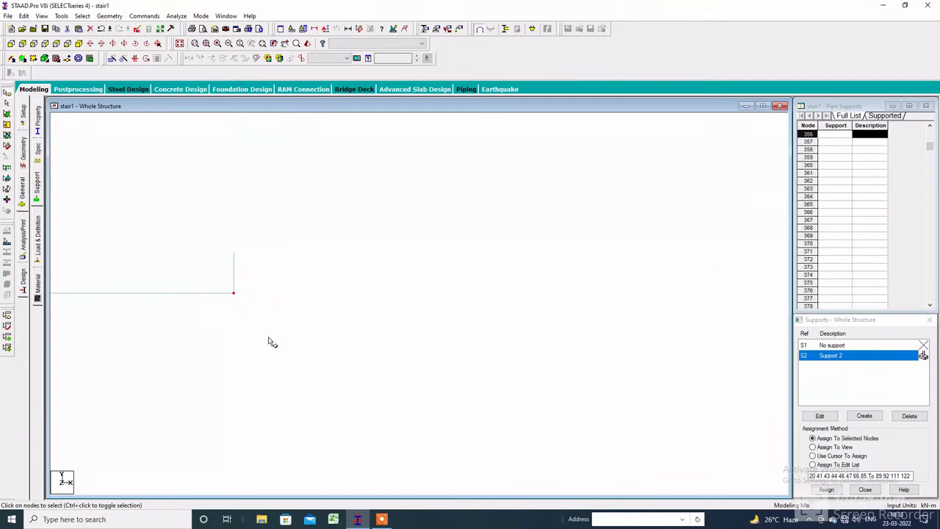
{"action": "left_click", "coordinate": [78, 44]}
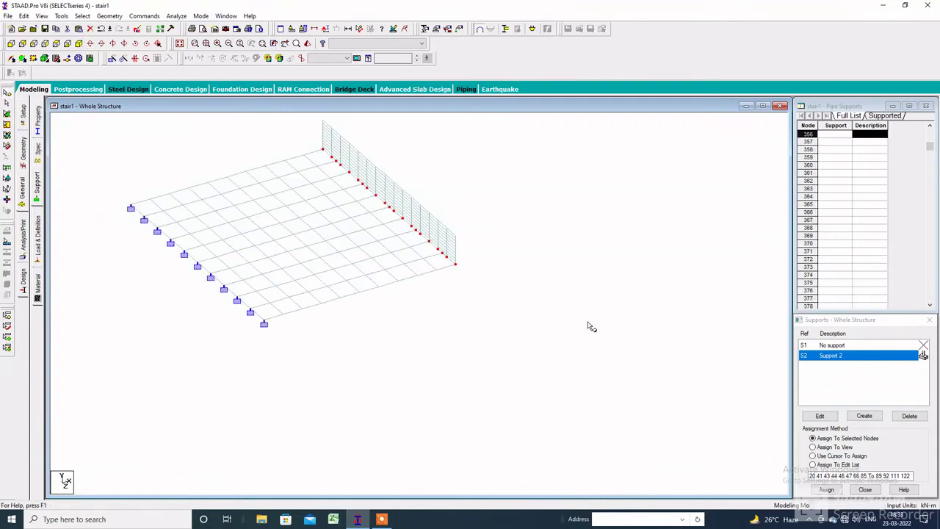
{"action": "left_click", "coordinate": [826, 489]}
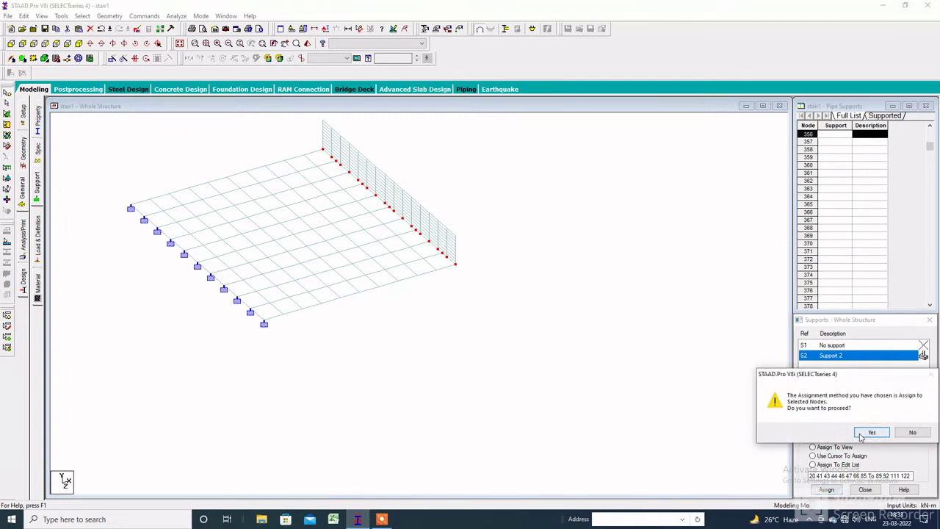
{"action": "left_click", "coordinate": [868, 434]}
Redisplay the whole structure, define a concrete plate element thickness and assign it to all plates in the view.
{"action": "left_click", "coordinate": [179, 43]}
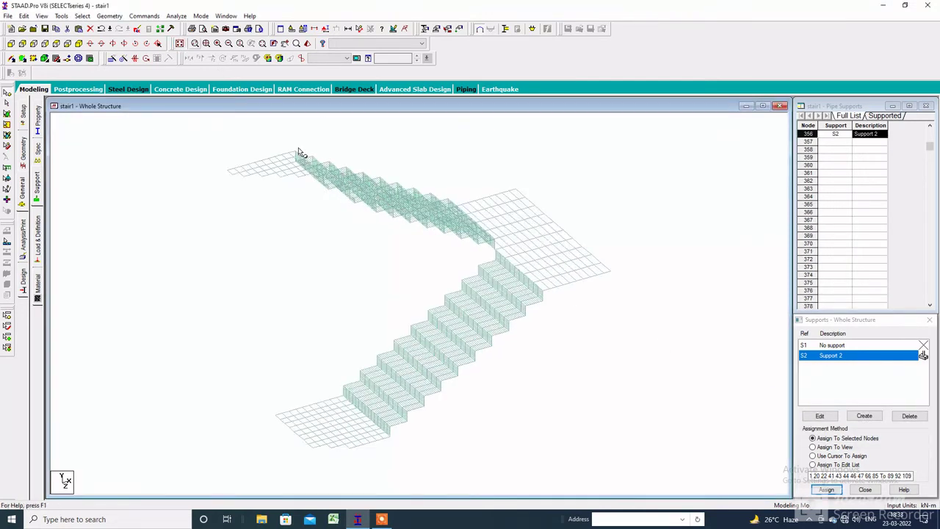
{"action": "left_click", "coordinate": [38, 121]}
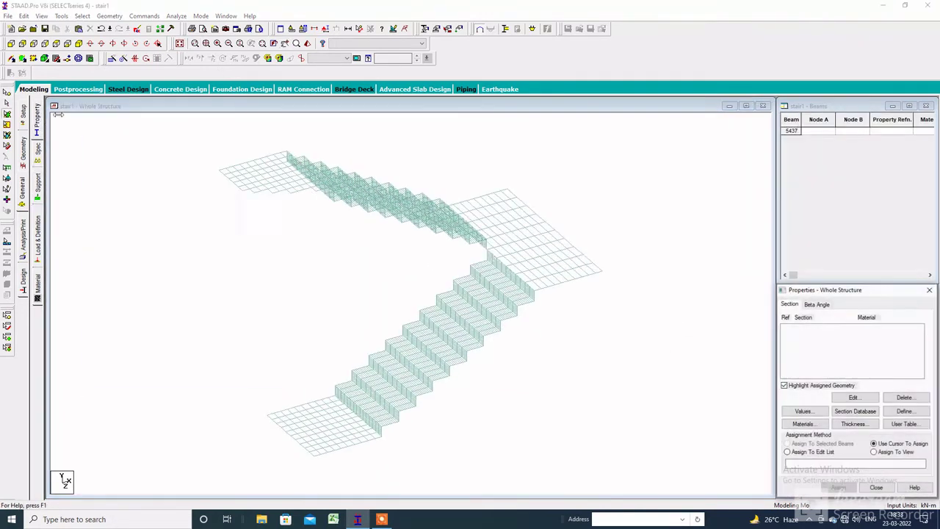
{"action": "left_click", "coordinate": [852, 423]}
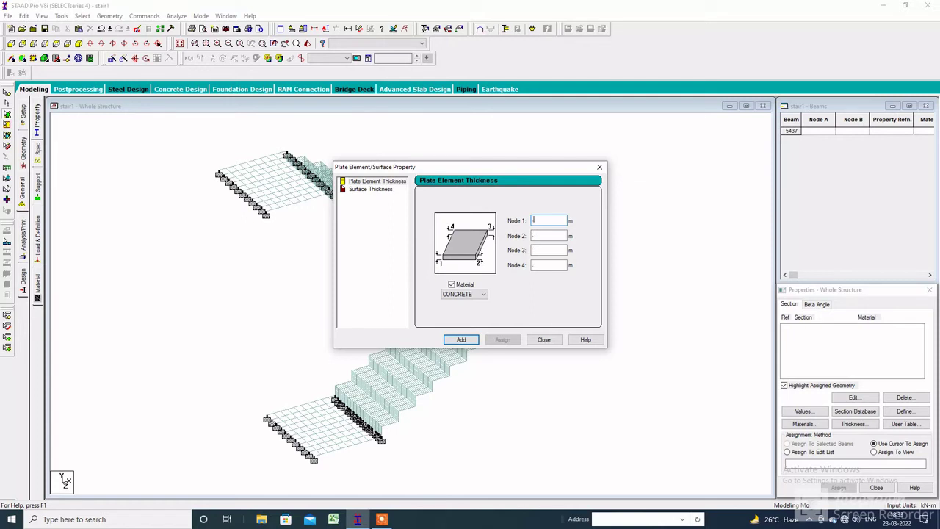
{"action": "left_click", "coordinate": [461, 339]}
{"action": "left_click", "coordinate": [543, 339]}
{"action": "left_click", "coordinate": [873, 451]}
{"action": "left_click", "coordinate": [839, 487]}
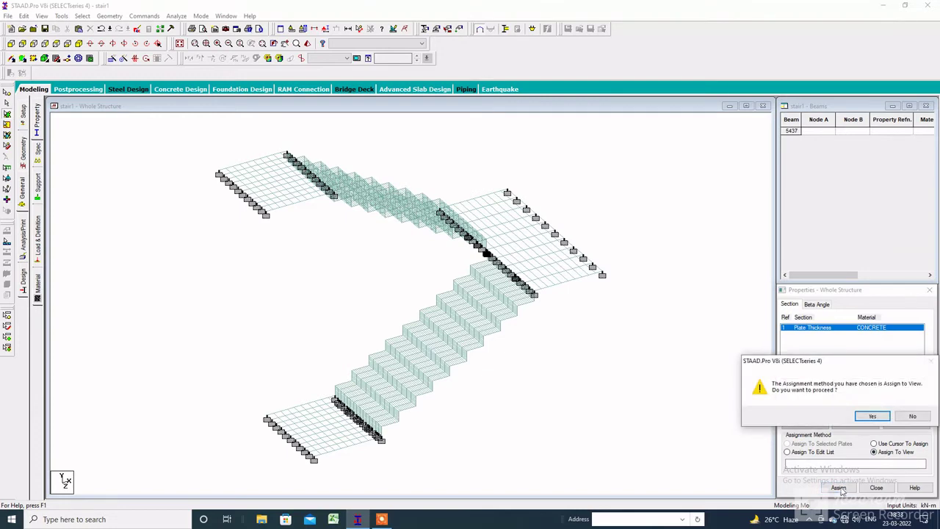
{"action": "left_click", "coordinate": [874, 416]}
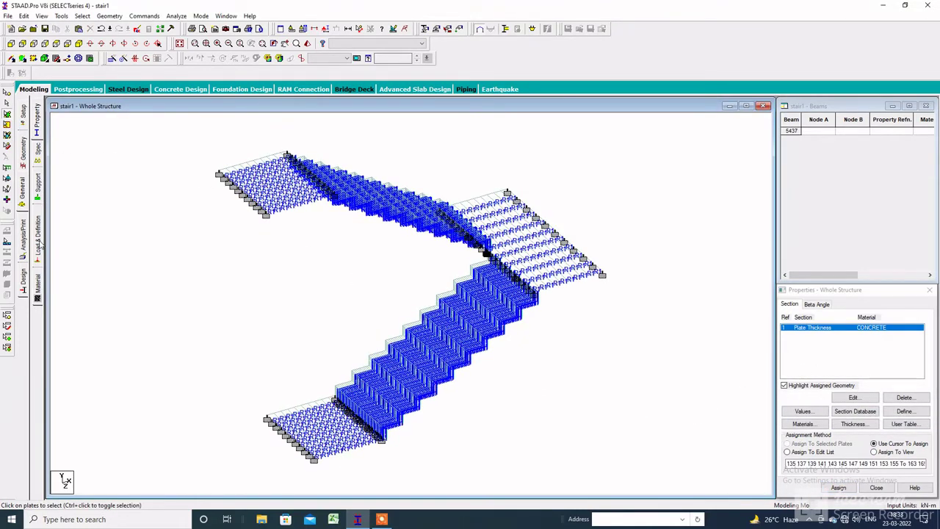
Check the model for entities with a missing property.
{"action": "left_click", "coordinate": [82, 15]}
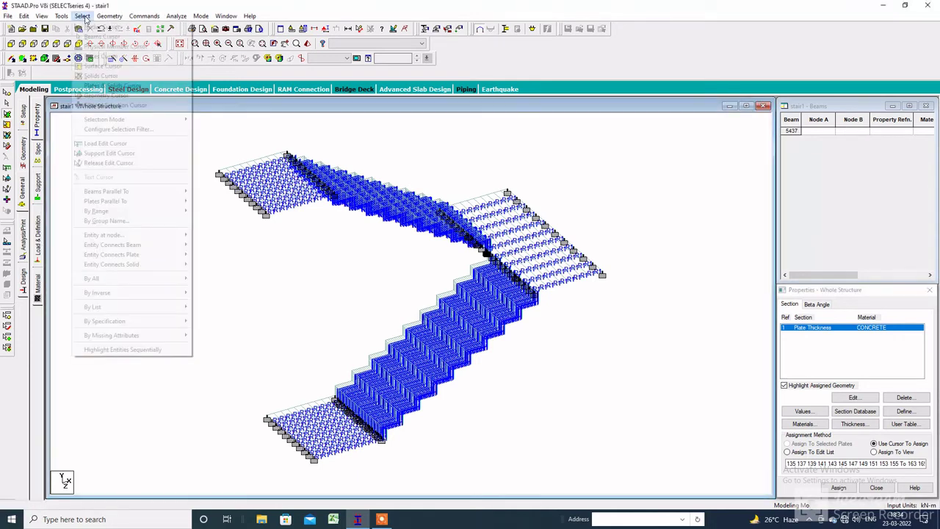
{"action": "mouse_move", "coordinate": [126, 336]}
{"action": "left_click", "coordinate": [225, 338]}
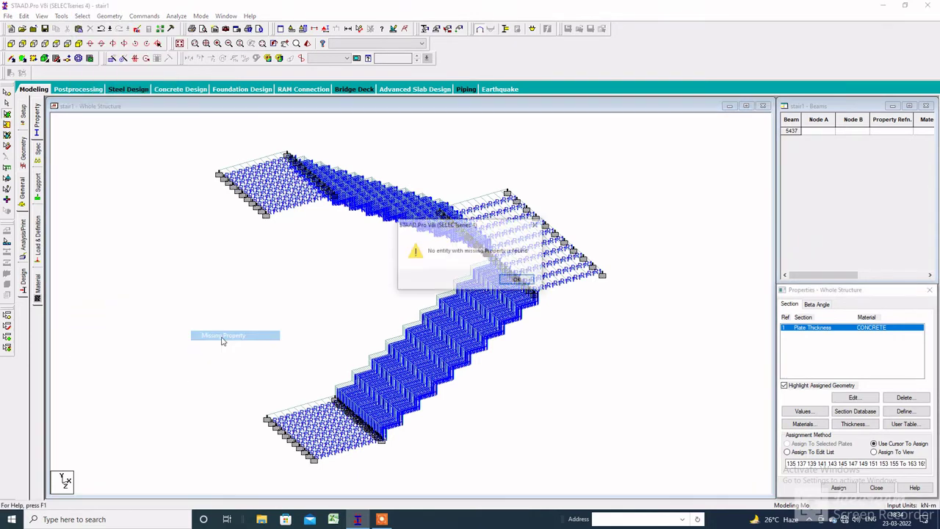
{"action": "left_click", "coordinate": [517, 280]}
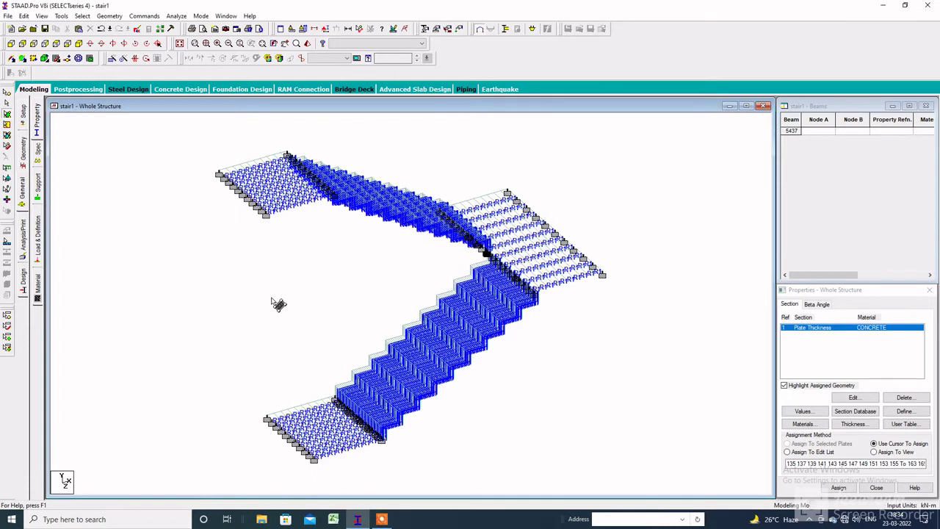
Add primary load case 1 with loading type Dead and the title DL.
{"action": "left_click", "coordinate": [38, 242]}
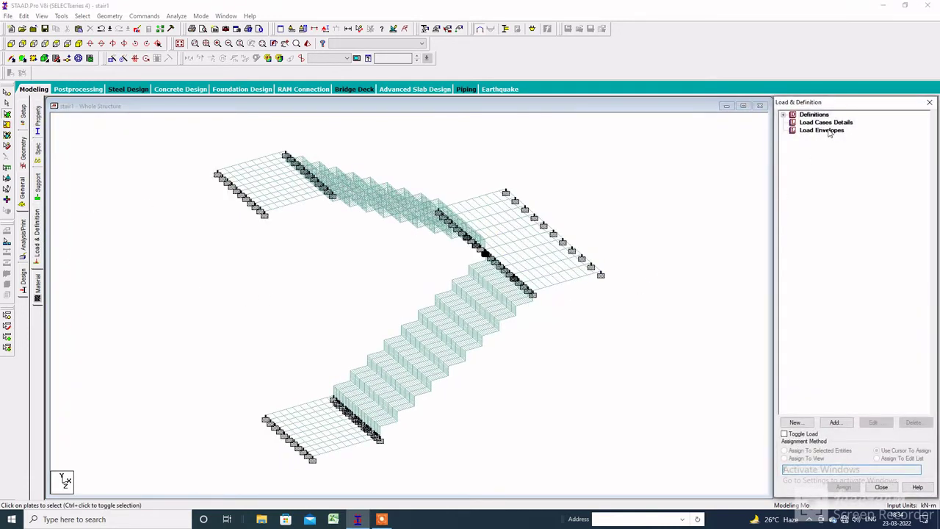
{"action": "left_click", "coordinate": [825, 123]}
{"action": "left_click", "coordinate": [834, 423]}
{"action": "left_click", "coordinate": [840, 423]}
{"action": "left_click", "coordinate": [546, 205]}
{"action": "left_click", "coordinate": [489, 214]}
{"action": "left_click_drag", "start_coordinate": [479, 242], "coordinate": [254, 293]}
{"action": "type", "text": "d"}
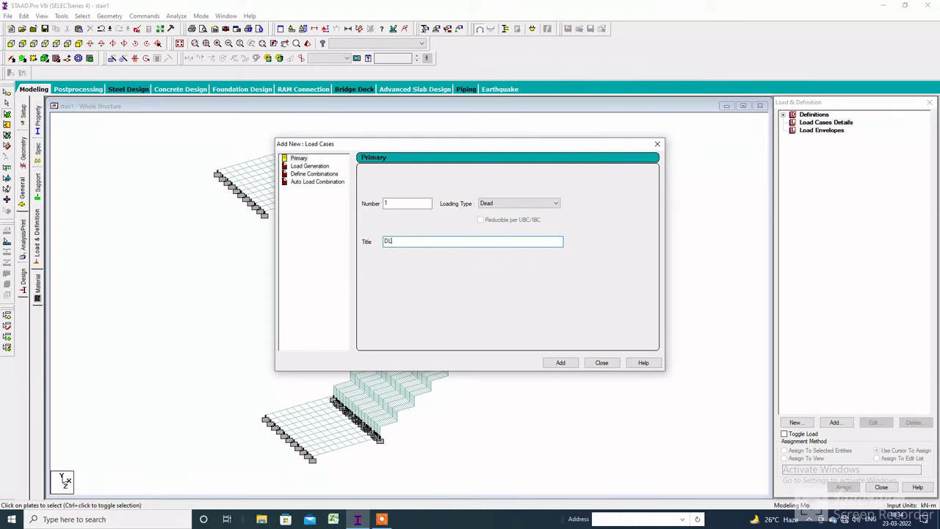
{"action": "left_click", "coordinate": [560, 363]}
Add primary load case 2 with loading type Live and the title LL, and finish creating load cases.
{"action": "left_click", "coordinate": [518, 204]}
{"action": "left_click", "coordinate": [492, 223]}
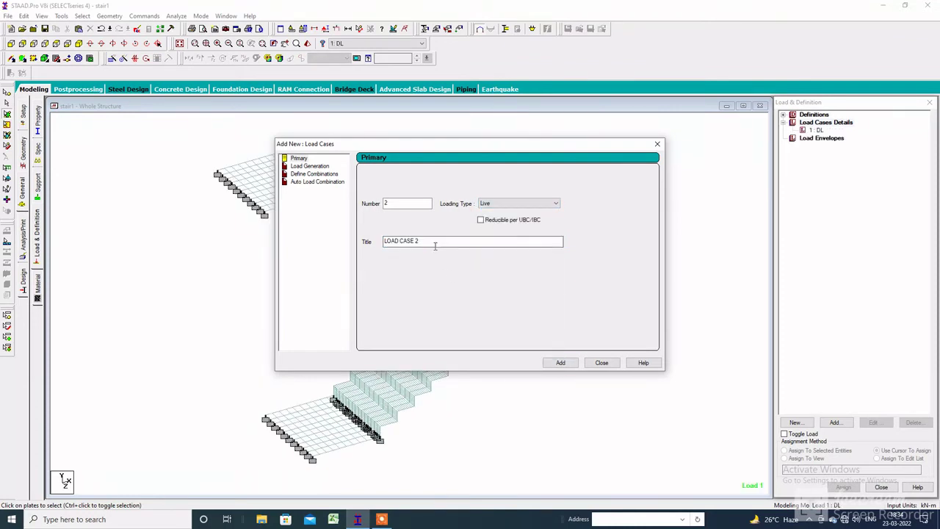
{"action": "type", "text": "lL"}
{"action": "left_click", "coordinate": [560, 363]}
{"action": "left_click", "coordinate": [601, 363]}
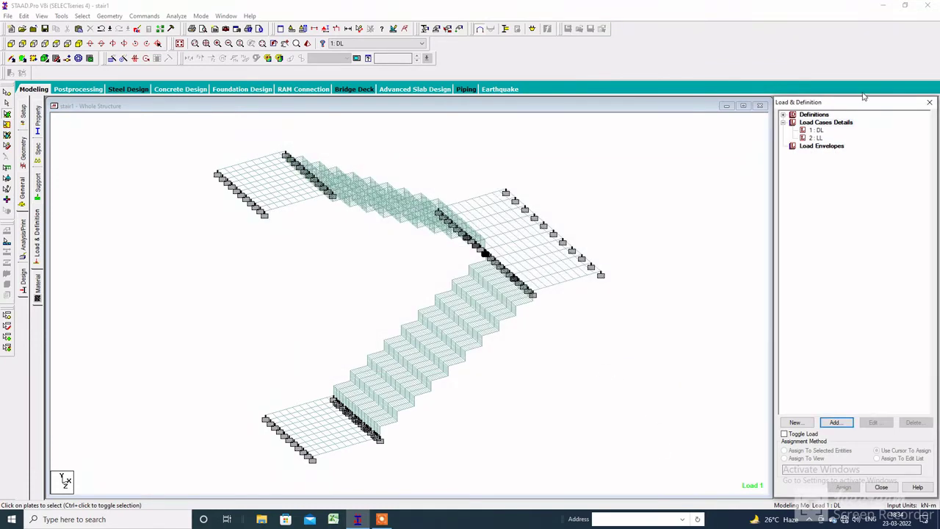
Add a selfweight load in the Y direction with factor -1 to load case DL and assign it to the view.
{"action": "left_click", "coordinate": [605, 409]}
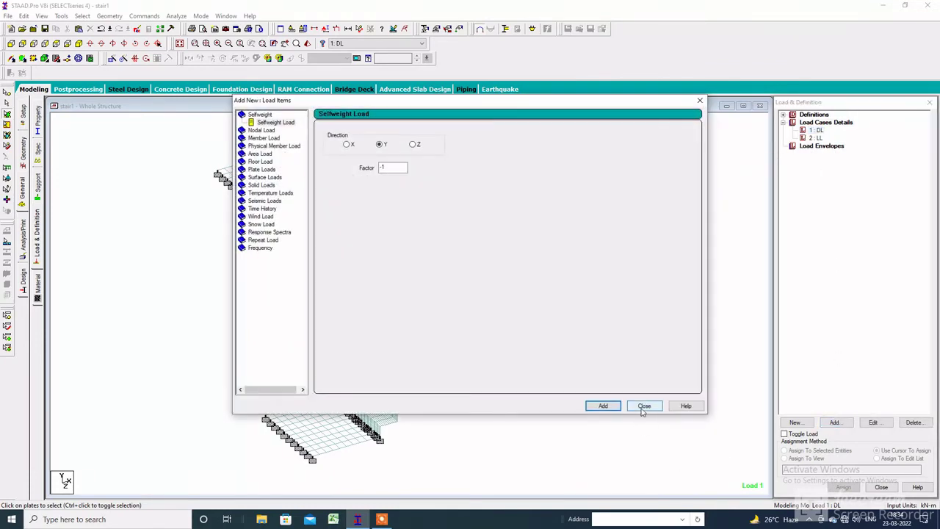
{"action": "left_click", "coordinate": [642, 409]}
{"action": "left_click", "coordinate": [844, 137]}
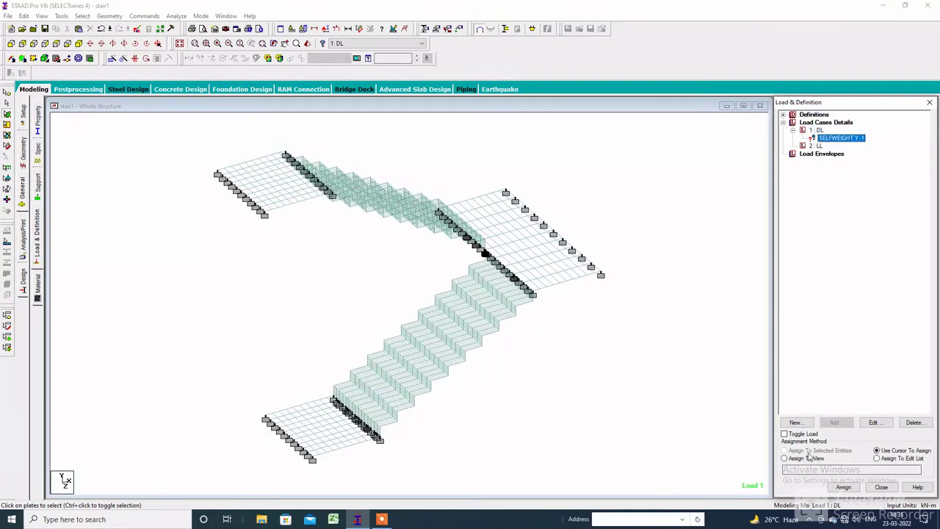
{"action": "left_click", "coordinate": [843, 487]}
{"action": "left_click", "coordinate": [883, 325]}
Add full-plate pressure loads of -5 kN/m2 and -2.5 kN/m2 in the local Z direction to load case LL.
{"action": "left_click", "coordinate": [815, 145]}
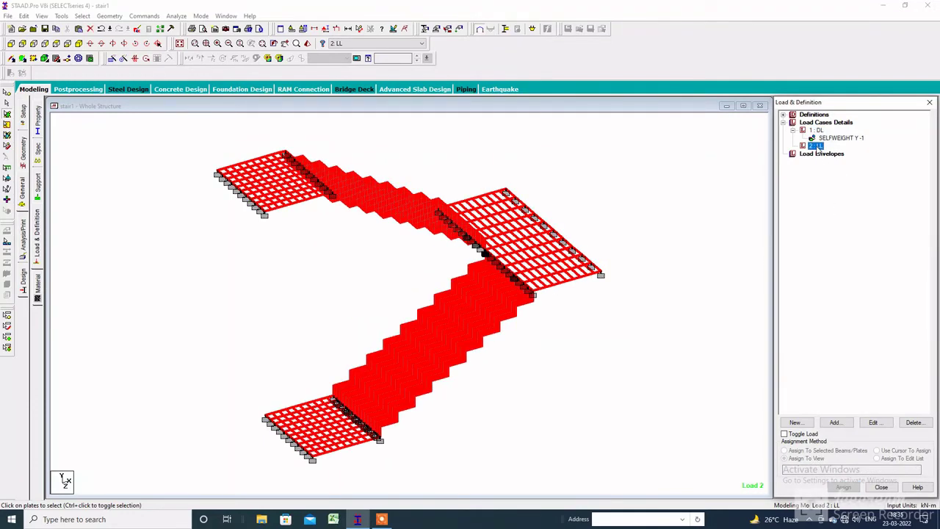
{"action": "left_click", "coordinate": [835, 422]}
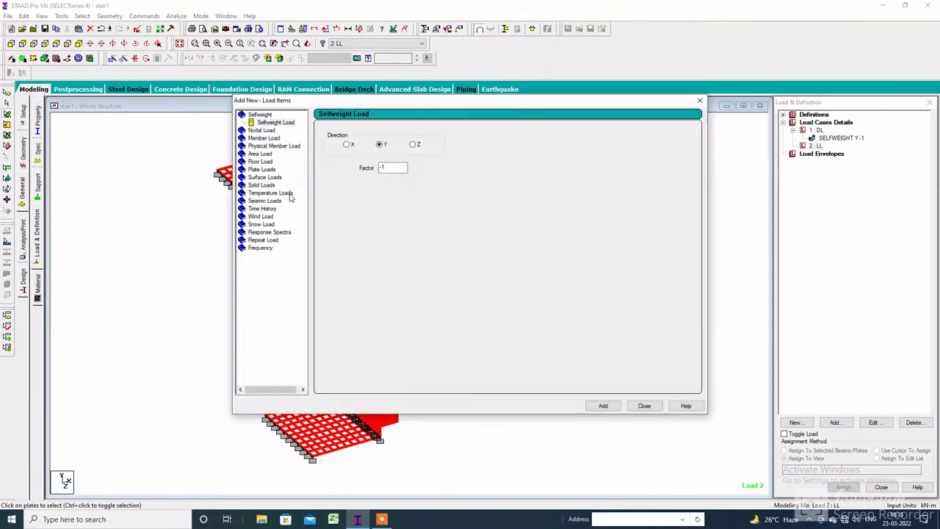
{"action": "left_click", "coordinate": [262, 161]}
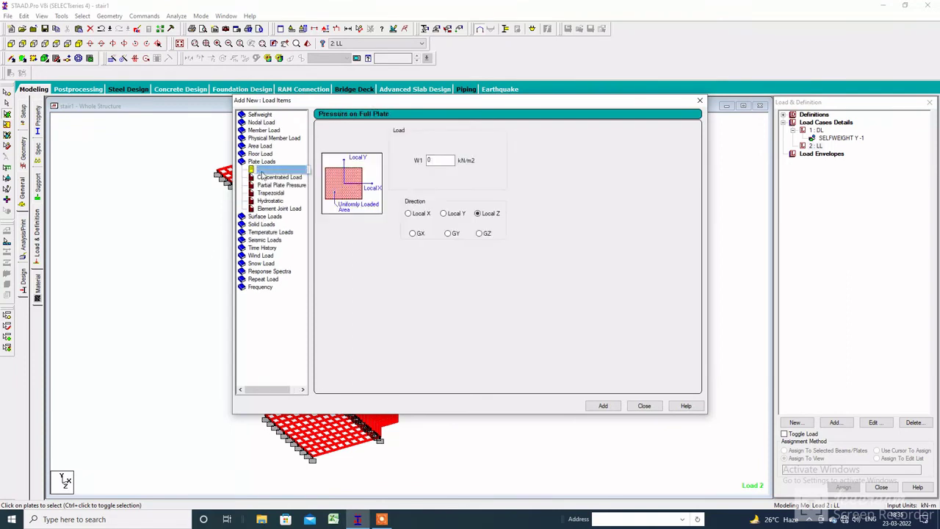
{"action": "double_click", "coordinate": [428, 161]}
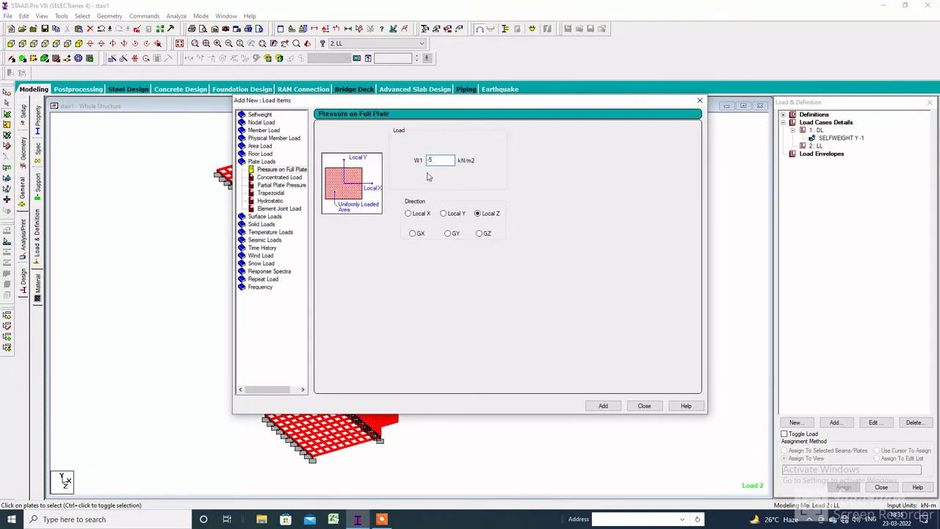
{"action": "left_click", "coordinate": [606, 405]}
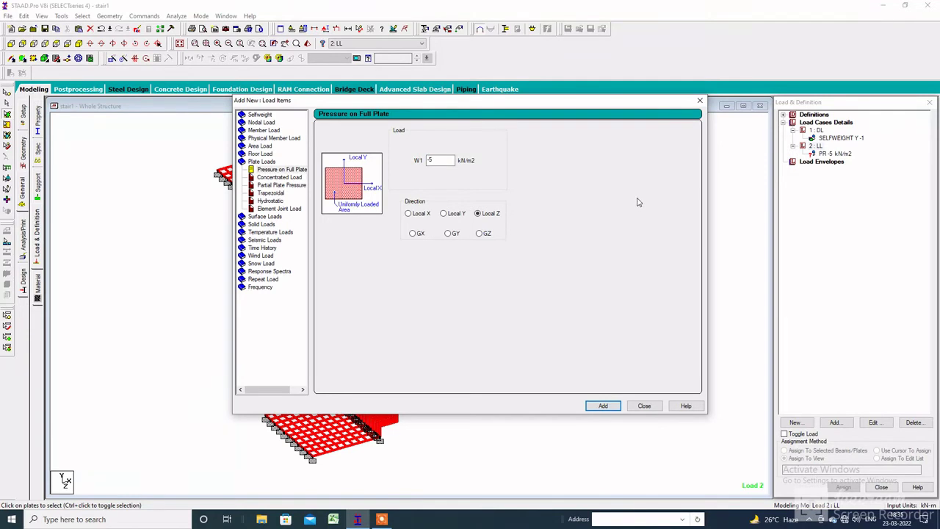
{"action": "left_click_drag", "start_coordinate": [442, 161], "coordinate": [384, 166]}
{"action": "left_click", "coordinate": [602, 406]}
{"action": "left_click", "coordinate": [644, 405]}
Select the plates of both stair flights in front elevation and assign the -5 kN/m2 pressure to them.
{"action": "left_click", "coordinate": [837, 161]}
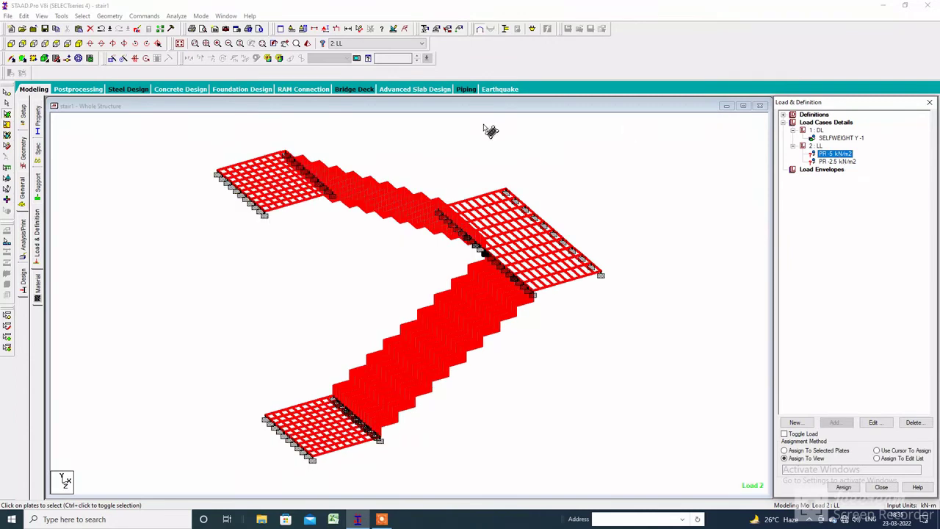
{"action": "left_click", "coordinate": [12, 43]}
{"action": "left_click_drag", "start_coordinate": [508, 118], "coordinate": [305, 458]}
{"action": "left_click_drag", "start_coordinate": [513, 280], "coordinate": [503, 343], "text": "ctrl"}
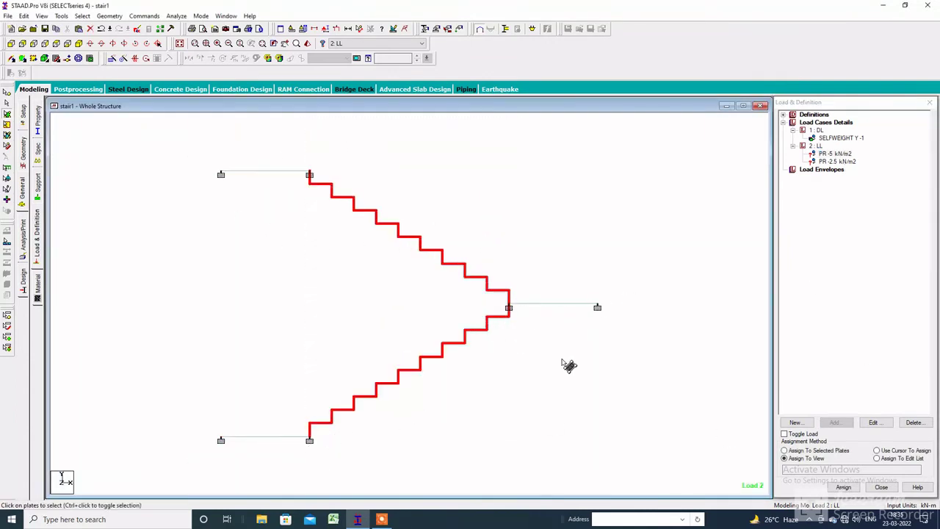
{"action": "left_click", "coordinate": [834, 451]}
{"action": "left_click", "coordinate": [842, 486]}
{"action": "left_click", "coordinate": [860, 323]}
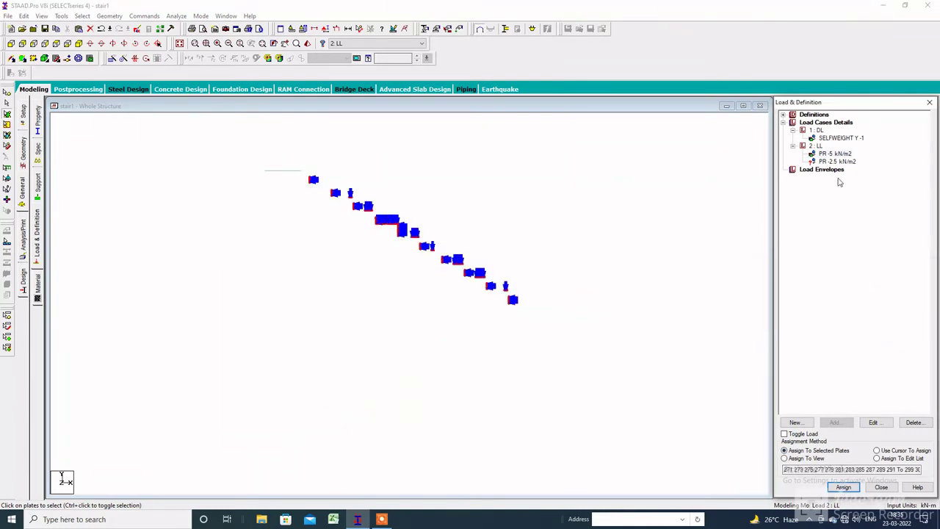
{"action": "left_click", "coordinate": [636, 256]}
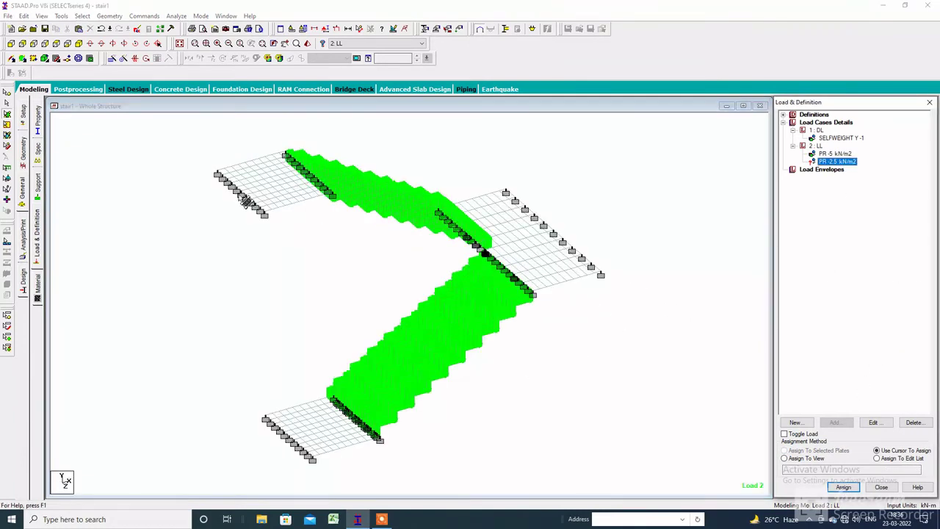
Select the plates of all landings in plan view and assign the -2.5 kN/m2 pressure to them.
{"action": "left_click", "coordinate": [56, 43]}
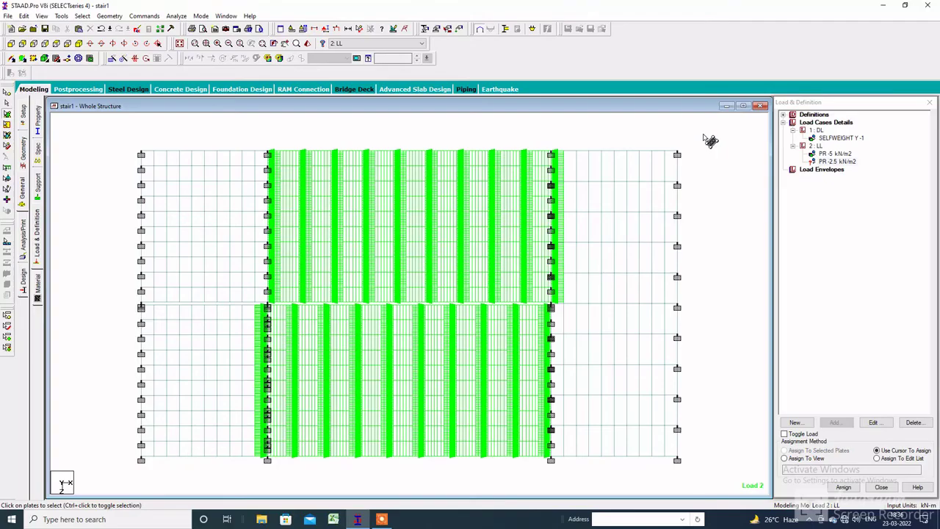
{"action": "left_click_drag", "start_coordinate": [705, 132], "coordinate": [552, 480]}
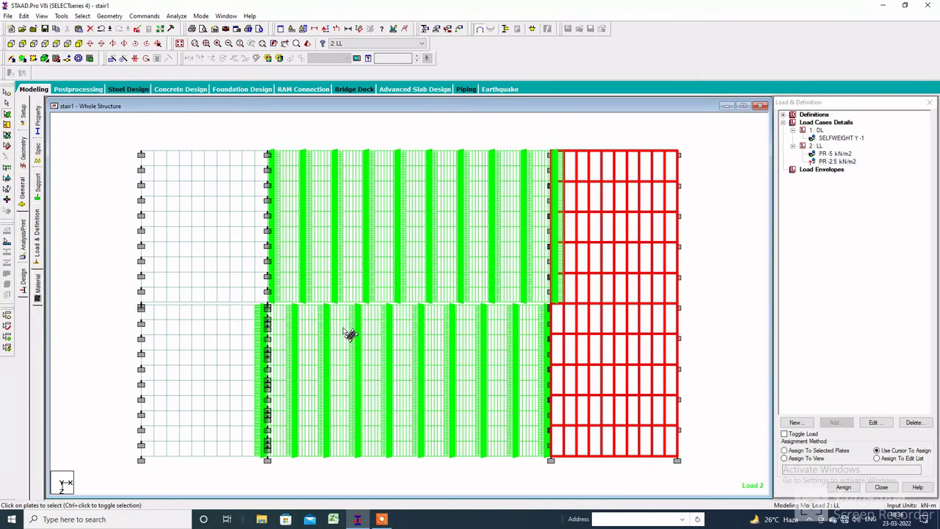
{"action": "left_click_drag", "start_coordinate": [115, 136], "coordinate": [268, 486]}
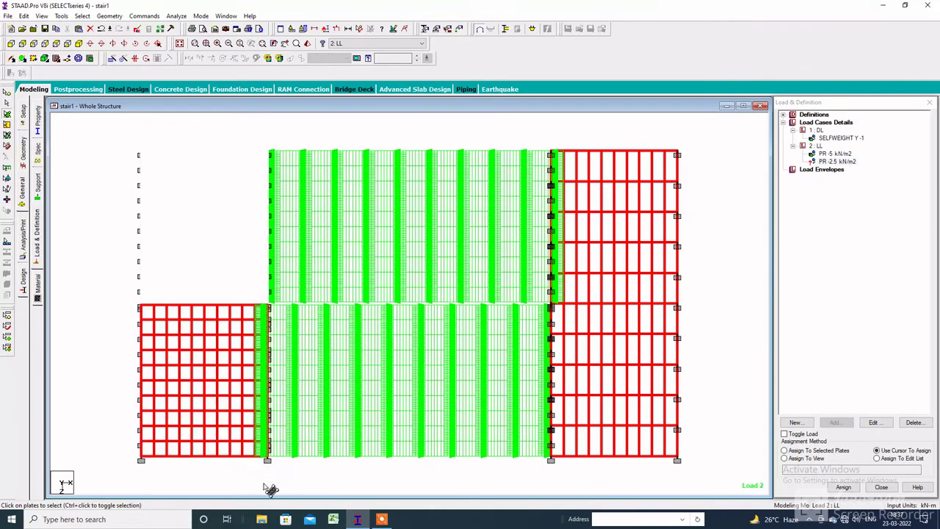
{"action": "left_click", "coordinate": [784, 450]}
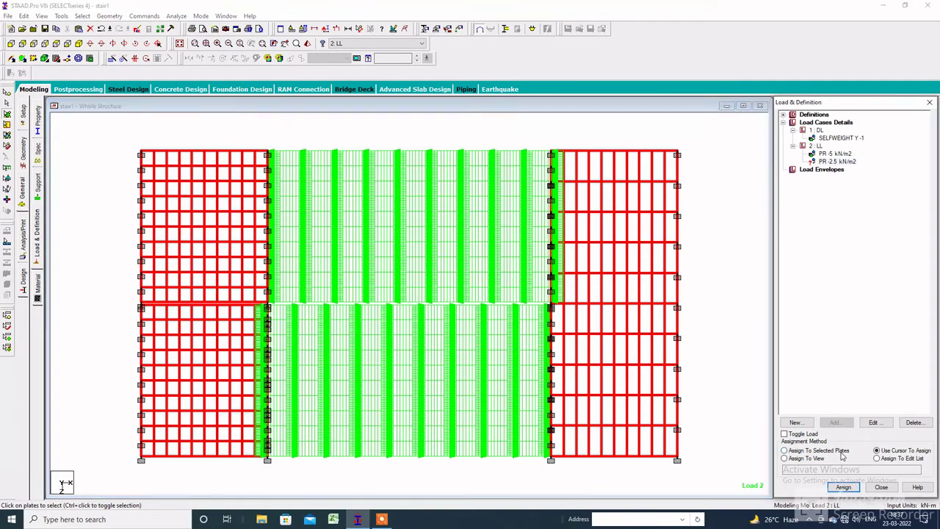
{"action": "left_click", "coordinate": [843, 487]}
{"action": "left_click", "coordinate": [872, 324]}
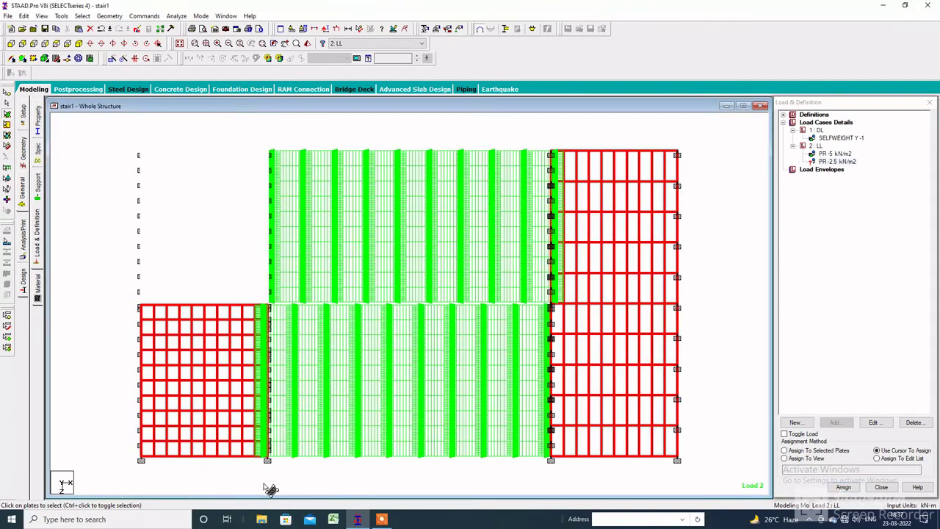
{"action": "left_click", "coordinate": [784, 450]}
{"action": "left_click", "coordinate": [843, 487]}
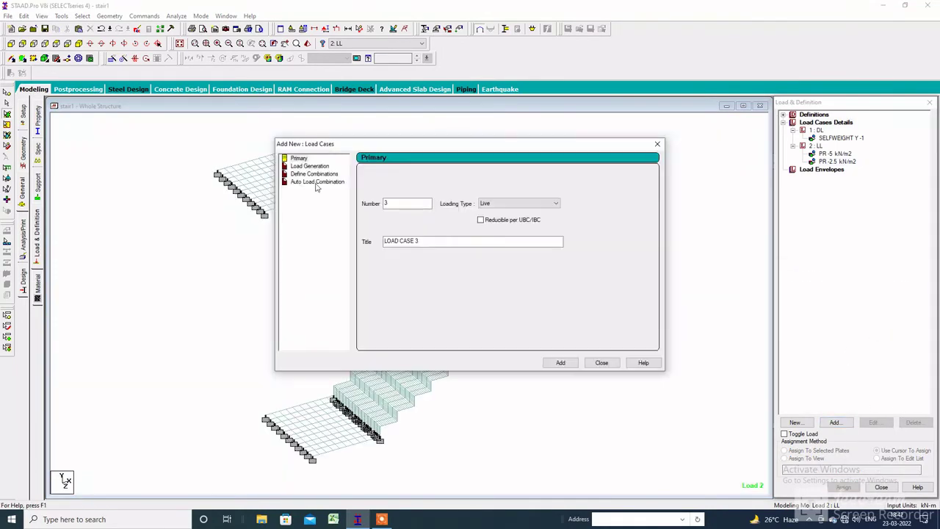
Define combination load case 3 from DL and LL with a factor of 1.5 on each.
{"action": "left_click", "coordinate": [314, 174]}
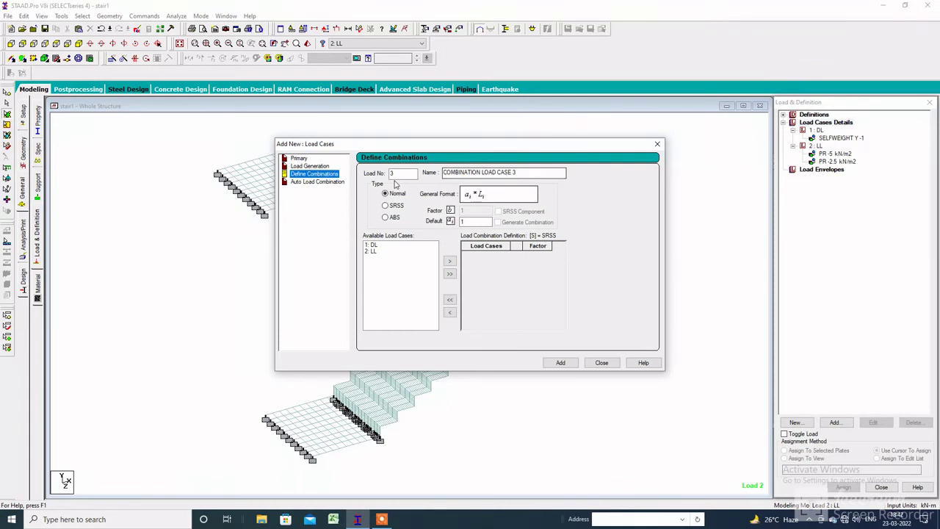
{"action": "double_click", "coordinate": [373, 246]}
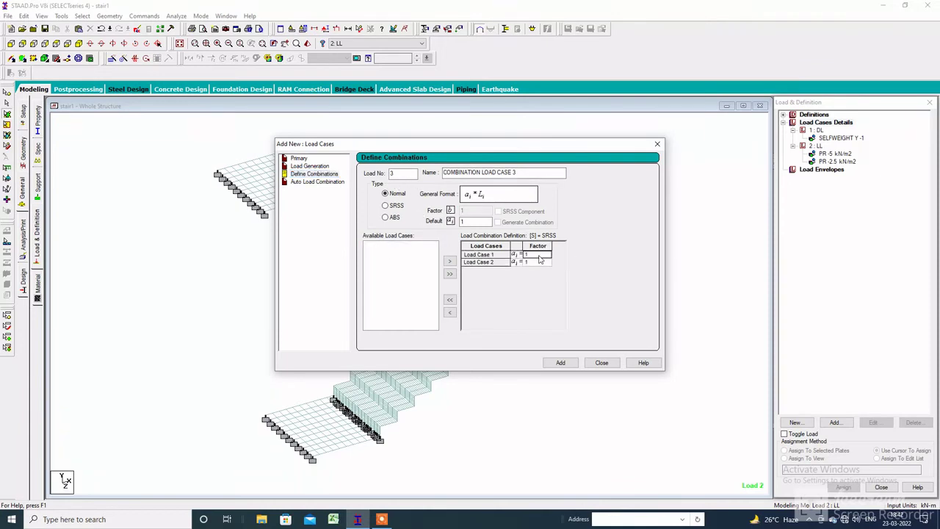
{"action": "left_click", "coordinate": [545, 262]}
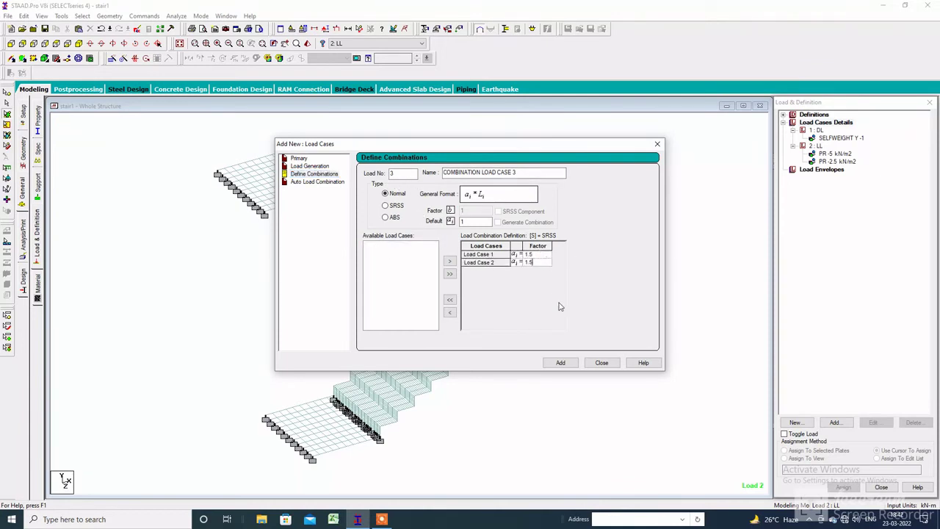
{"action": "type", "text": "1.5"}
{"action": "left_click", "coordinate": [560, 362]}
{"action": "left_click", "coordinate": [601, 362]}
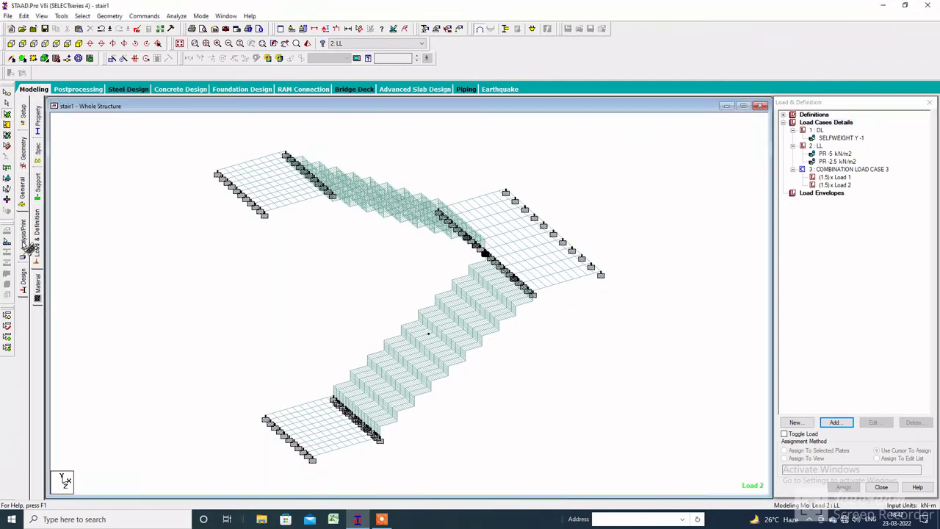
Add a Perform Analysis command with the All print option.
{"action": "left_click", "coordinate": [23, 244]}
{"action": "left_click", "coordinate": [423, 287]}
{"action": "left_click", "coordinate": [433, 362]}
{"action": "left_click", "coordinate": [514, 360]}
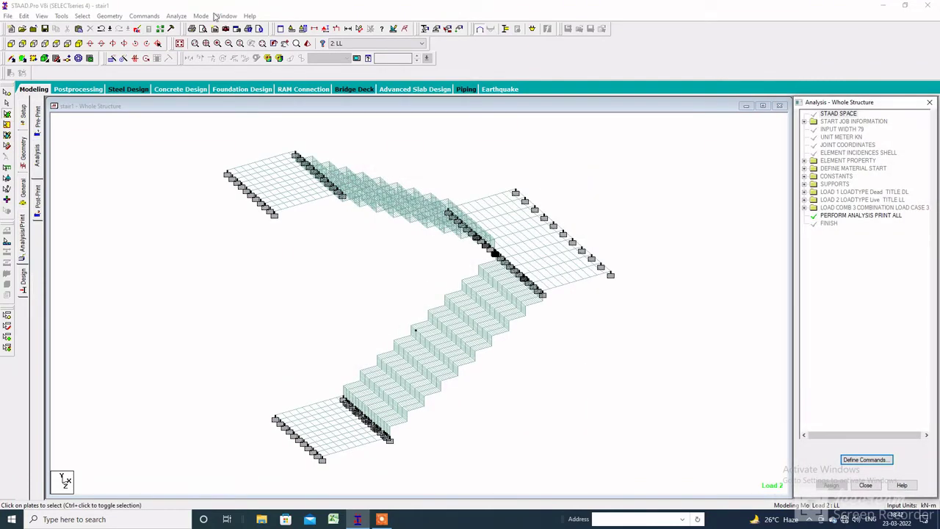
Save the structure, run the analysis and go to post-processing mode with load cases DL, LL and the combination selected.
{"action": "left_click", "coordinate": [176, 15]}
{"action": "left_click", "coordinate": [192, 30]}
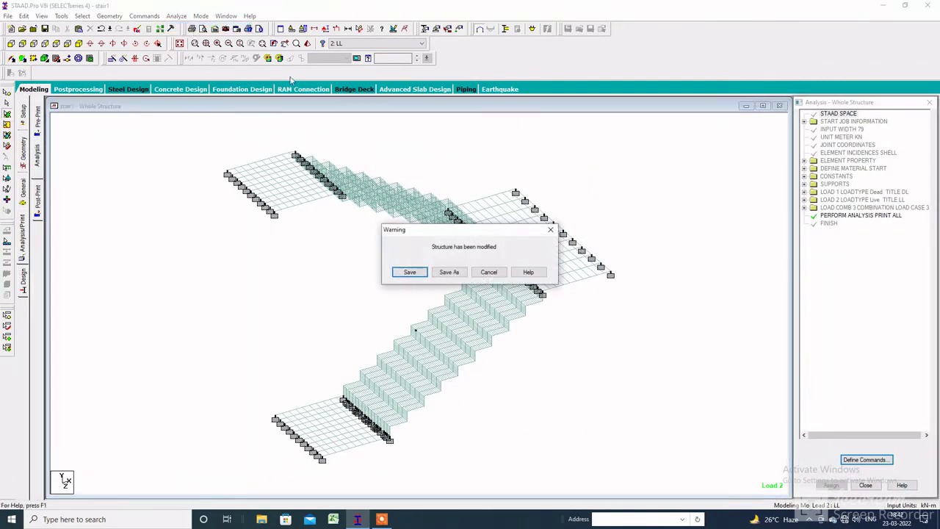
{"action": "left_click", "coordinate": [410, 272]}
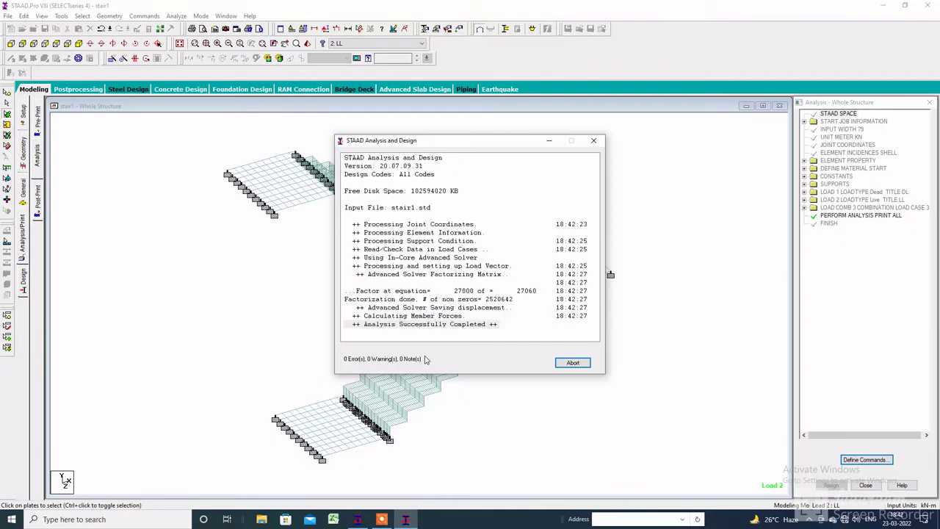
{"action": "left_click_drag", "start_coordinate": [423, 146], "coordinate": [553, 144]}
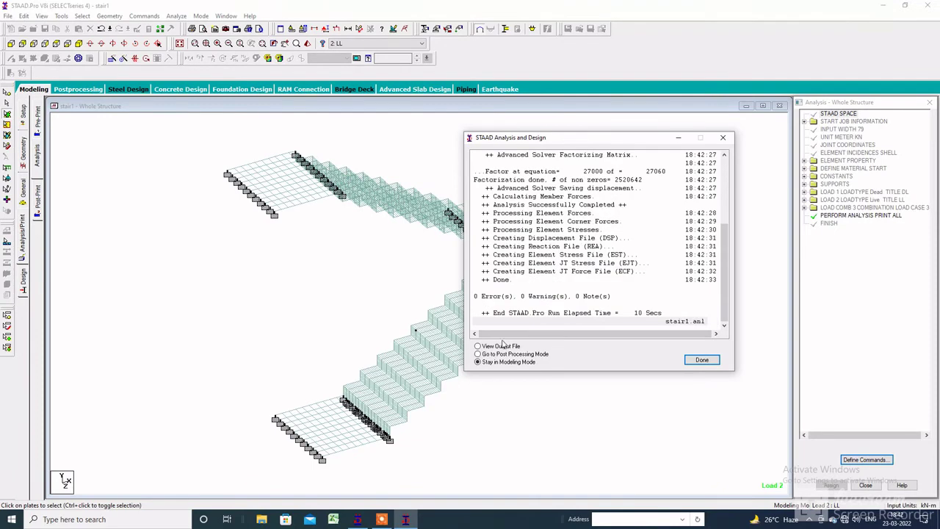
{"action": "left_click", "coordinate": [488, 353]}
{"action": "left_click", "coordinate": [701, 360]}
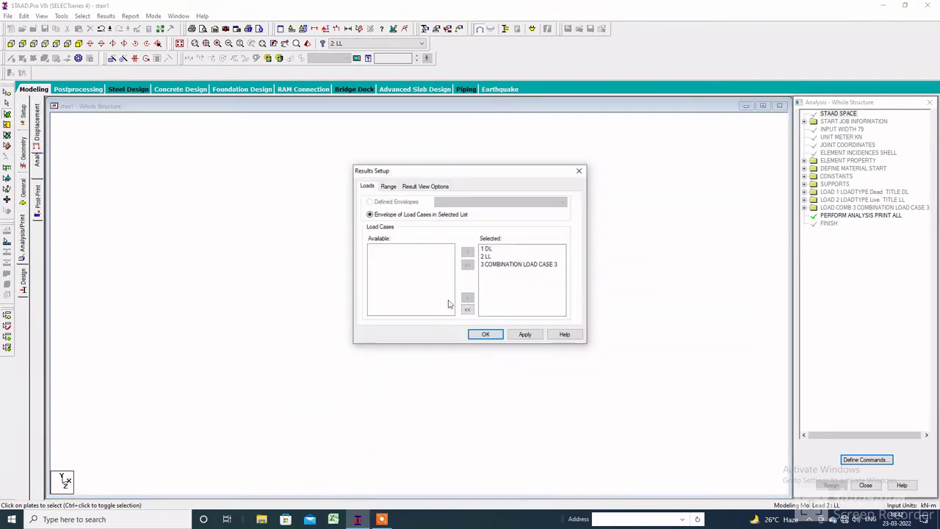
{"action": "left_click", "coordinate": [485, 336]}
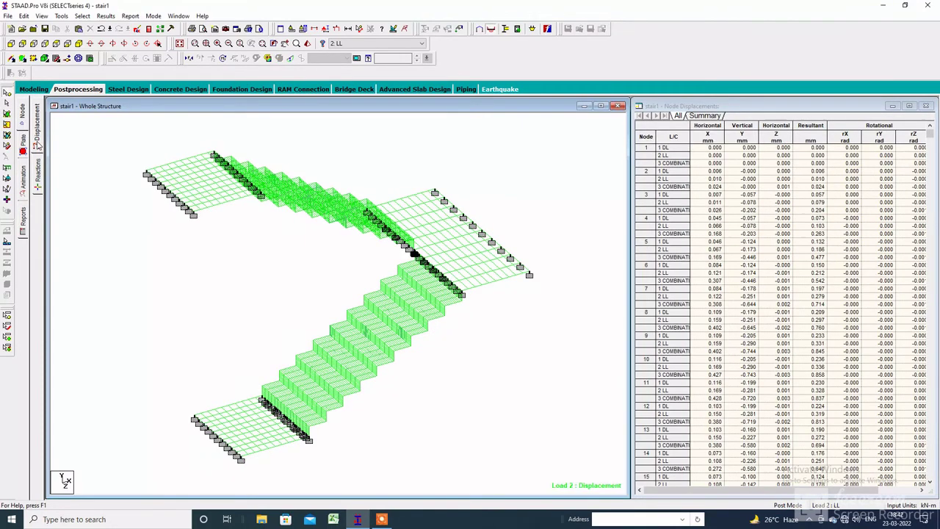
Display Max Absolute plate stress contours with normal fill on the staircase and view them for combination load case 3.
{"action": "left_click", "coordinate": [28, 162]}
{"action": "left_click", "coordinate": [423, 163]}
{"action": "left_click", "coordinate": [424, 179]}
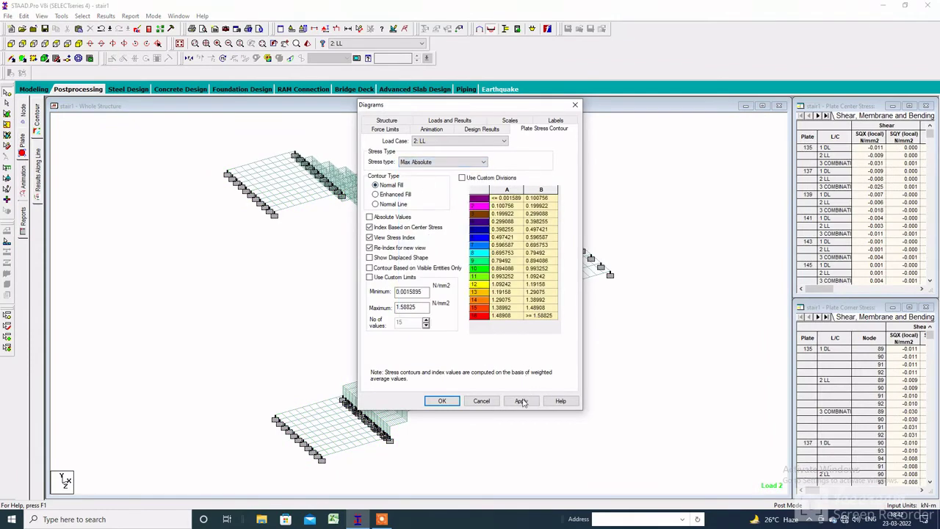
{"action": "left_click", "coordinate": [525, 401]}
{"action": "left_click", "coordinate": [454, 401]}
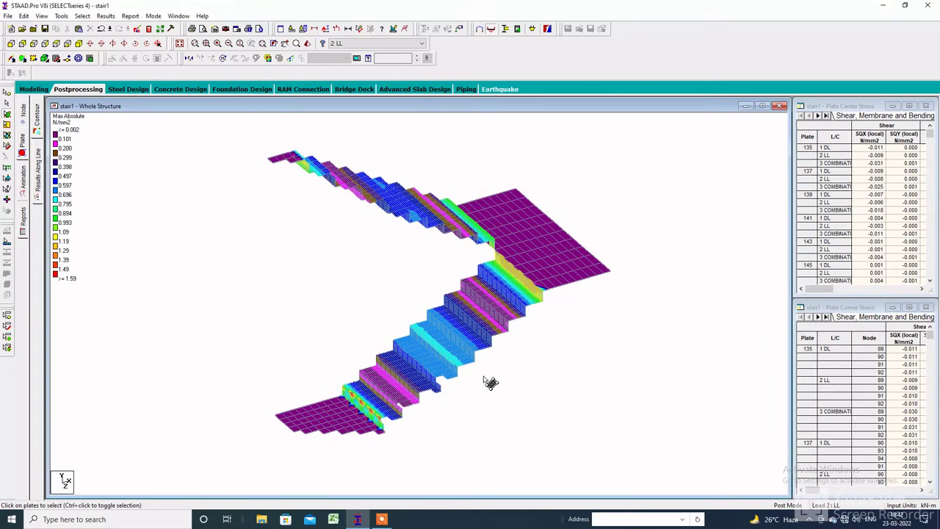
{"action": "left_click_drag", "start_coordinate": [496, 334], "coordinate": [511, 347]}
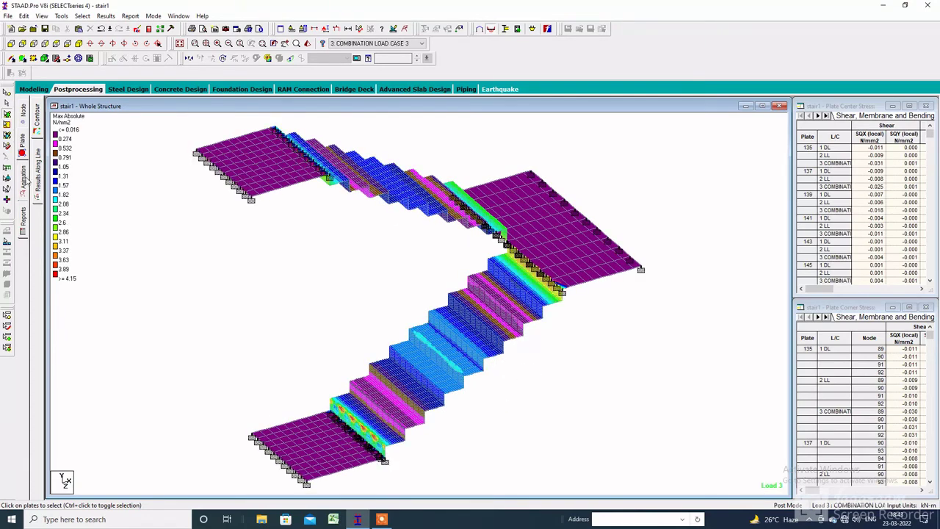
Animate the staircase's deflection under combination load case 3.
{"action": "left_click", "coordinate": [23, 180]}
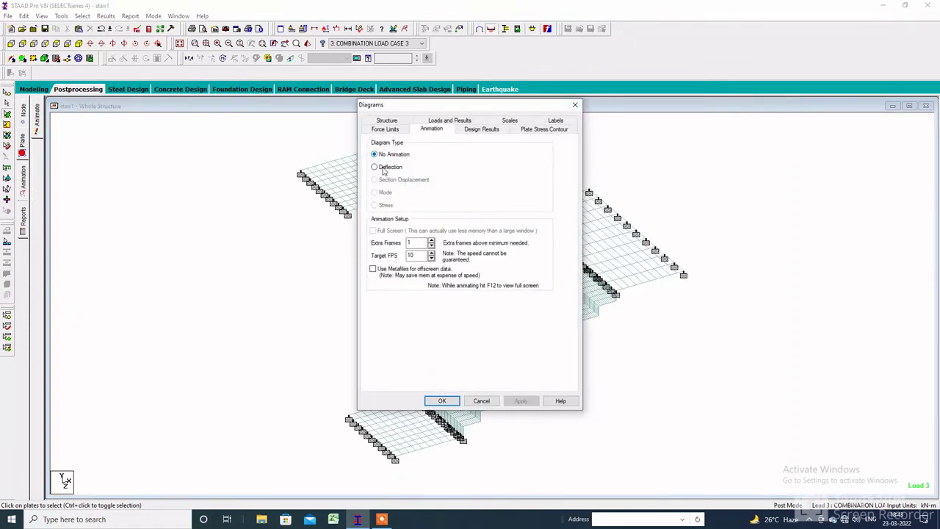
{"action": "left_click", "coordinate": [520, 400]}
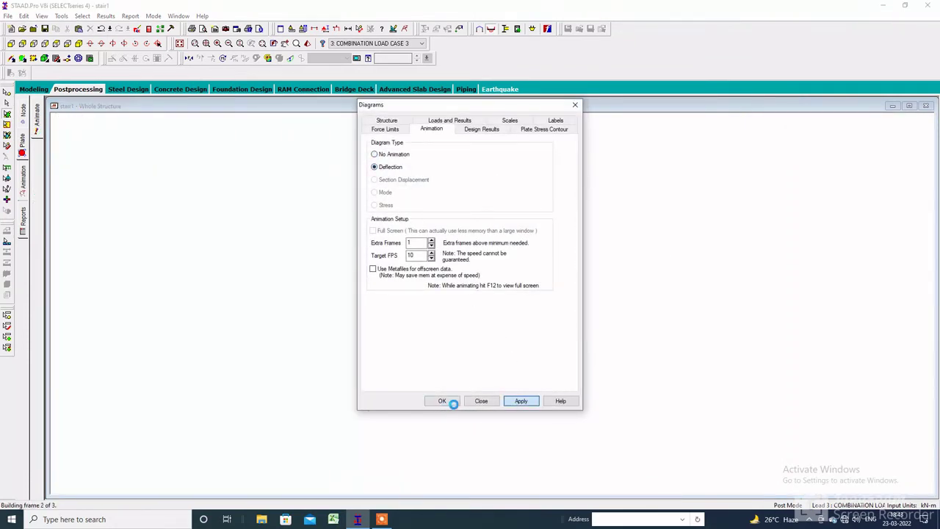
{"action": "left_click", "coordinate": [443, 401]}
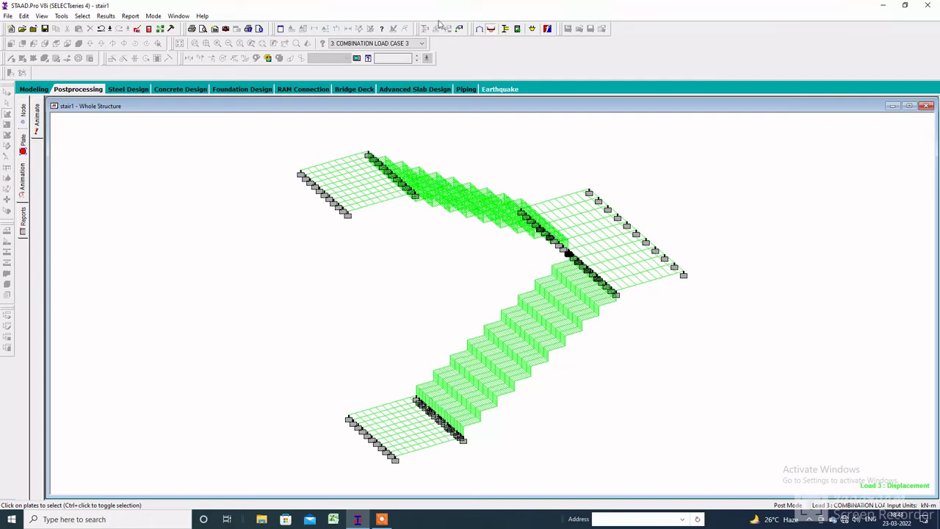
View the deflection animation for the LL and DL load cases, and the node displacement summary.
{"action": "left_click", "coordinate": [394, 44]}
{"action": "left_click", "coordinate": [384, 51]}
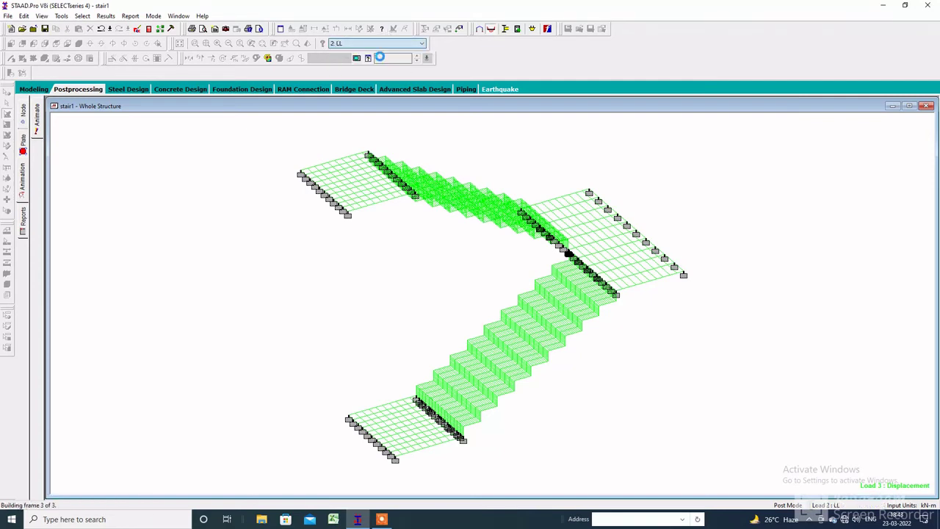
{"action": "left_click", "coordinate": [383, 44]}
{"action": "left_click", "coordinate": [363, 53]}
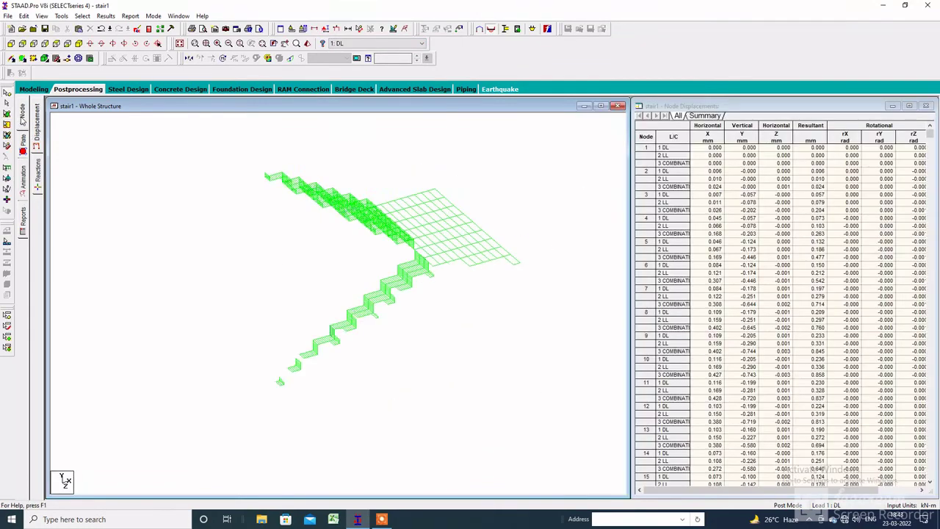
{"action": "left_click", "coordinate": [709, 117]}
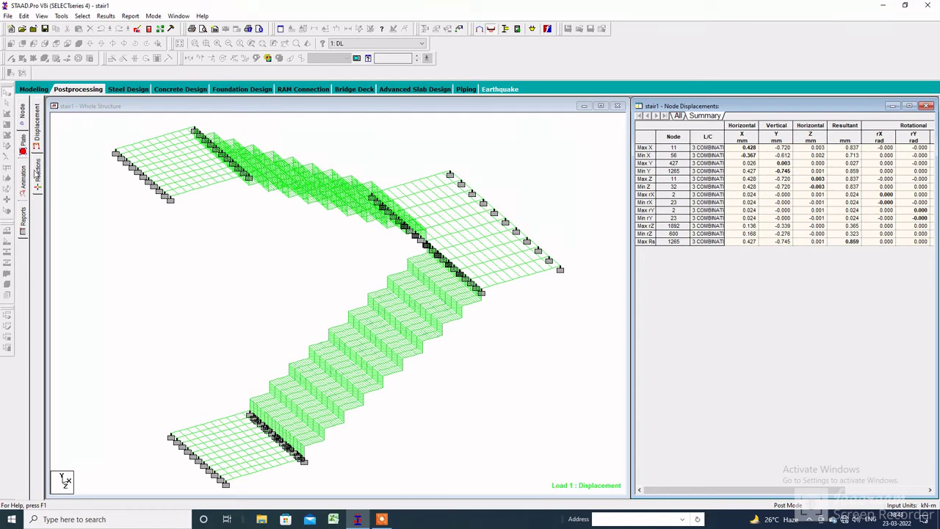
Return to modelling and add the IS456 concrete design parameter FC with a compressive strength of 30000 kN/m2.
{"action": "left_click", "coordinate": [34, 89]}
{"action": "left_click", "coordinate": [24, 281]}
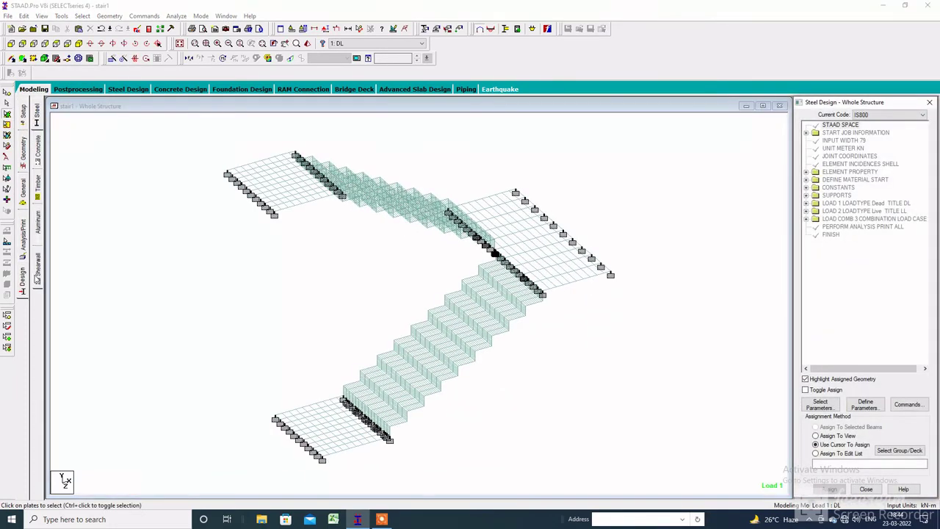
{"action": "left_click", "coordinate": [38, 147]}
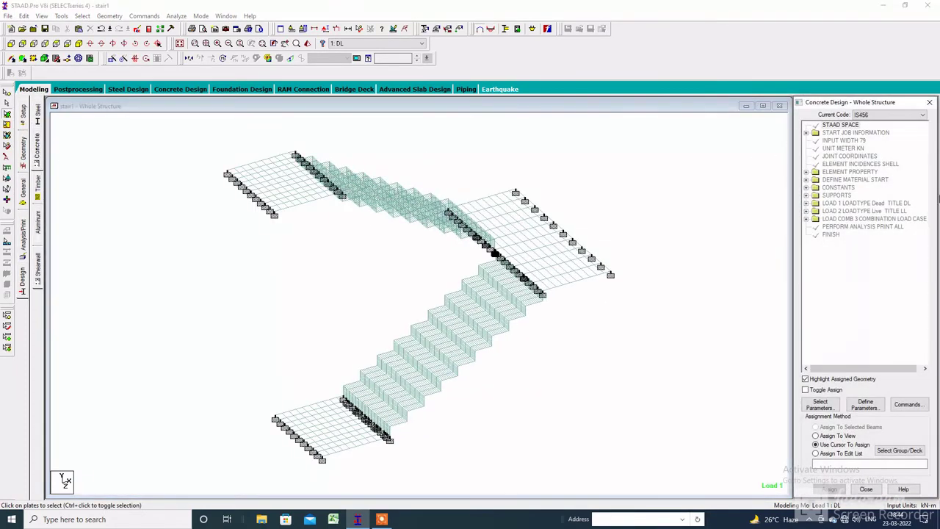
{"action": "left_click", "coordinate": [864, 404]}
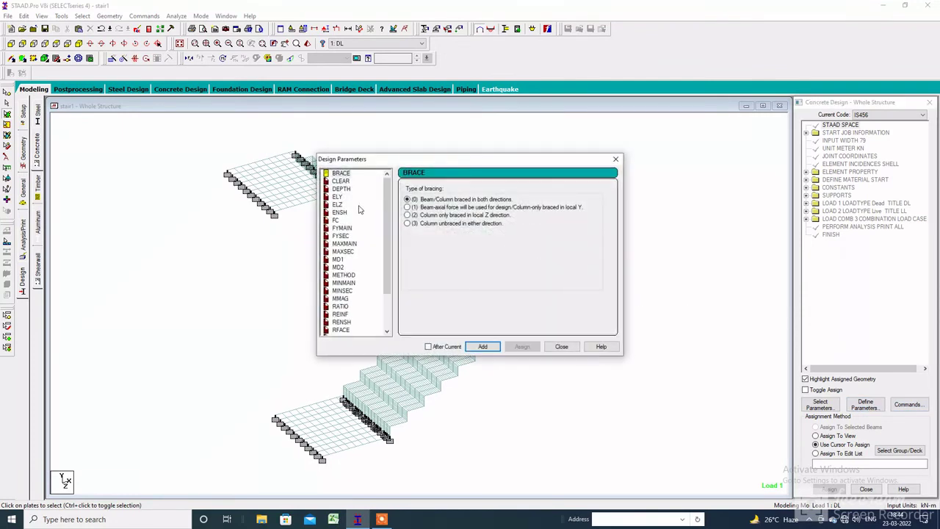
{"action": "left_click", "coordinate": [335, 221]}
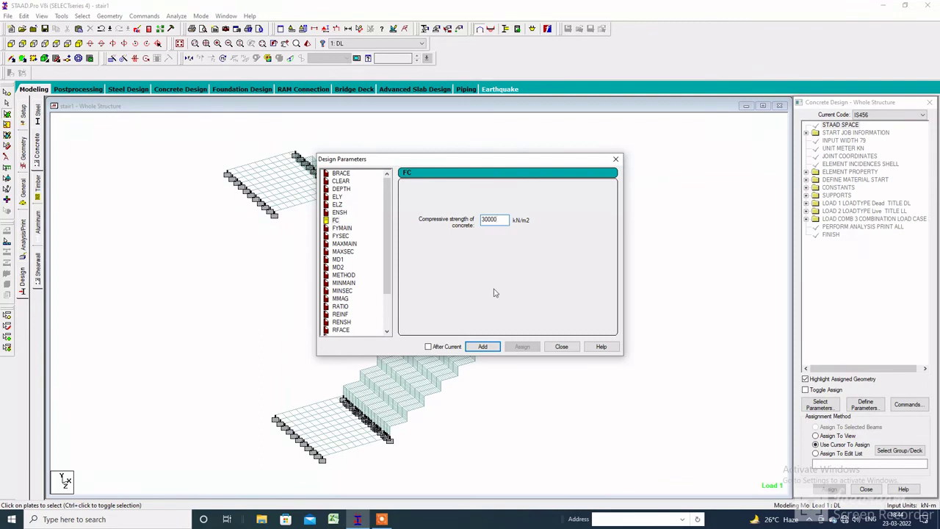
{"action": "left_click", "coordinate": [483, 346]}
Add the FYMAIN parameter with a main reinforcement yield strength of 415000 kN/m2.
{"action": "left_click", "coordinate": [344, 229]}
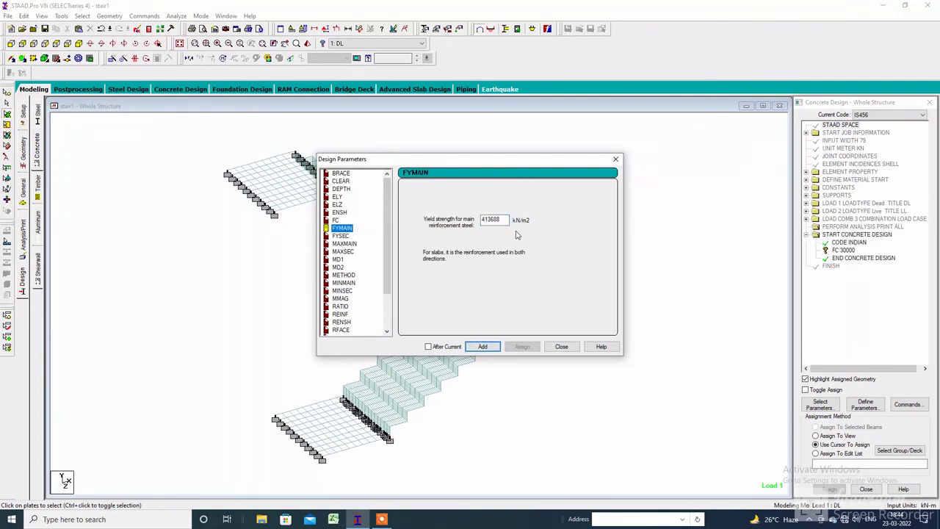
{"action": "left_click_drag", "start_coordinate": [499, 218], "coordinate": [433, 228]}
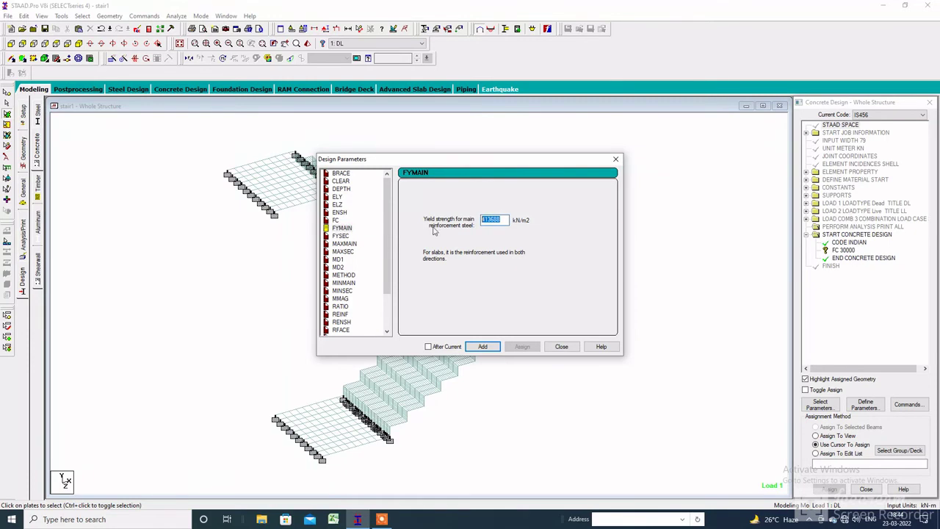
{"action": "key", "text": "Return"}
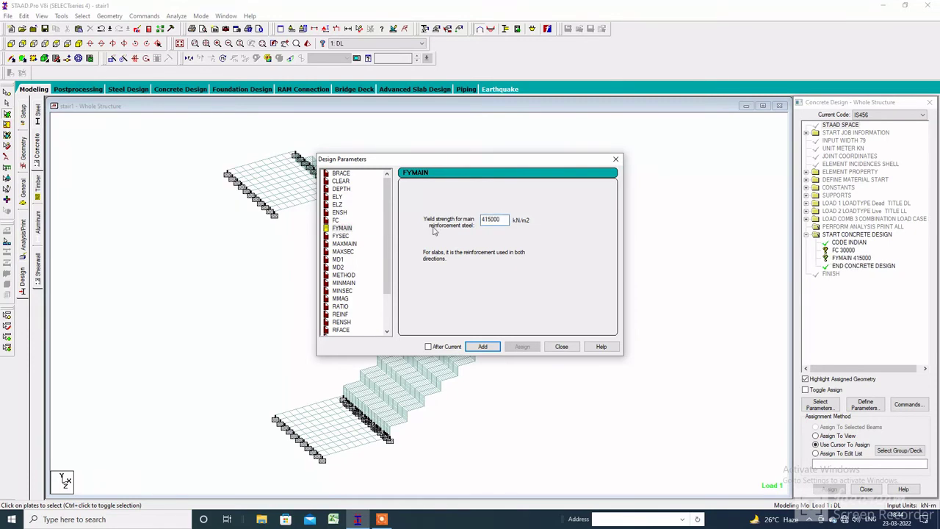
{"action": "left_click", "coordinate": [562, 347]}
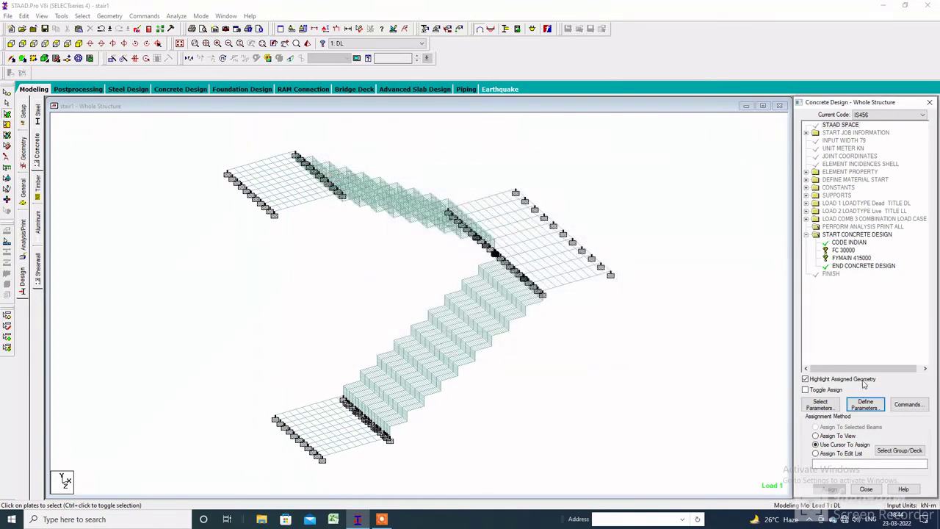
Add the Design Slab/Element and Take Off commands to the concrete design.
{"action": "left_click", "coordinate": [908, 404]}
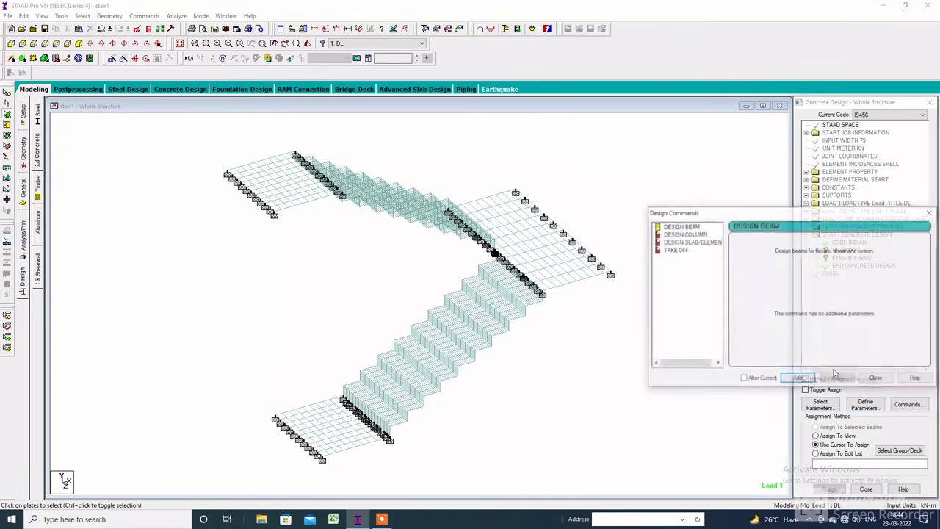
{"action": "left_click", "coordinate": [693, 241]}
{"action": "left_click", "coordinate": [809, 378]}
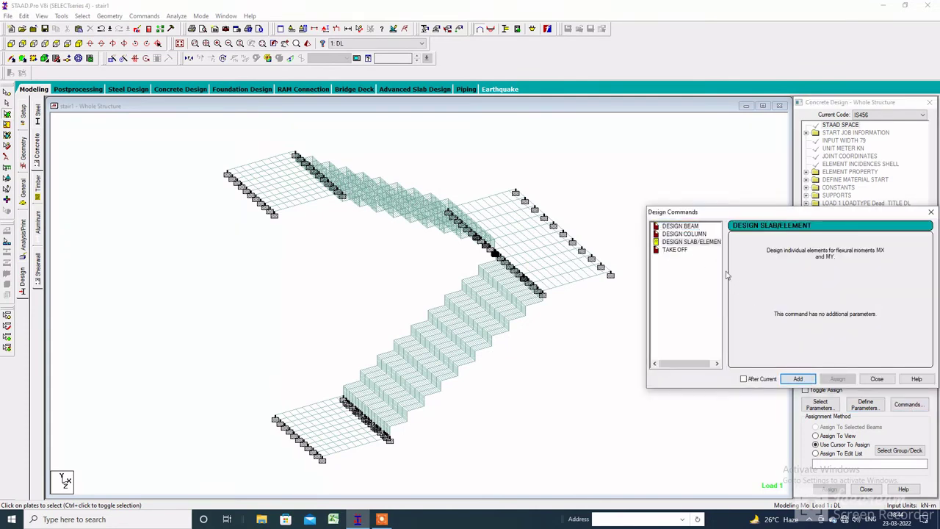
{"action": "left_click", "coordinate": [673, 251]}
{"action": "left_click", "coordinate": [803, 378]}
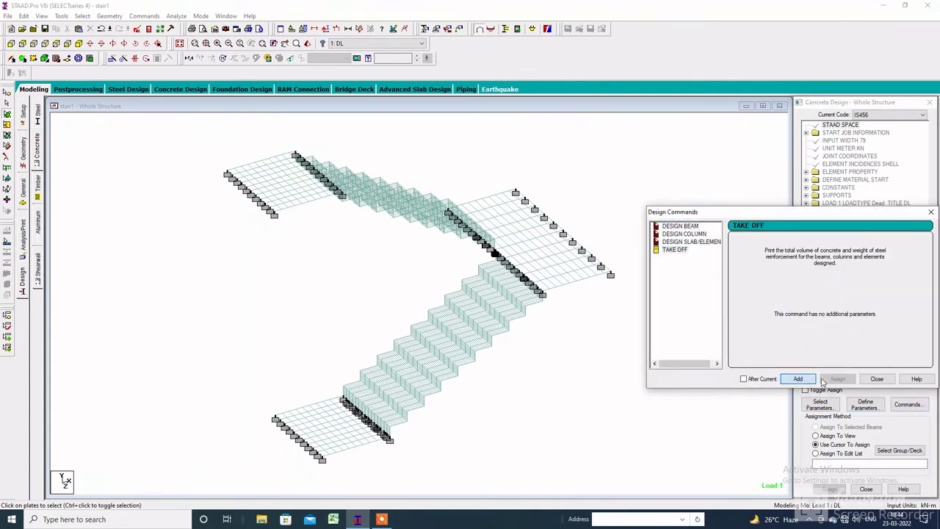
{"action": "left_click", "coordinate": [875, 378]}
Assign the FC 30000 and FYMAIN 415000 parameters to the whole structure using the Assign To View method.
{"action": "left_click", "coordinate": [842, 251]}
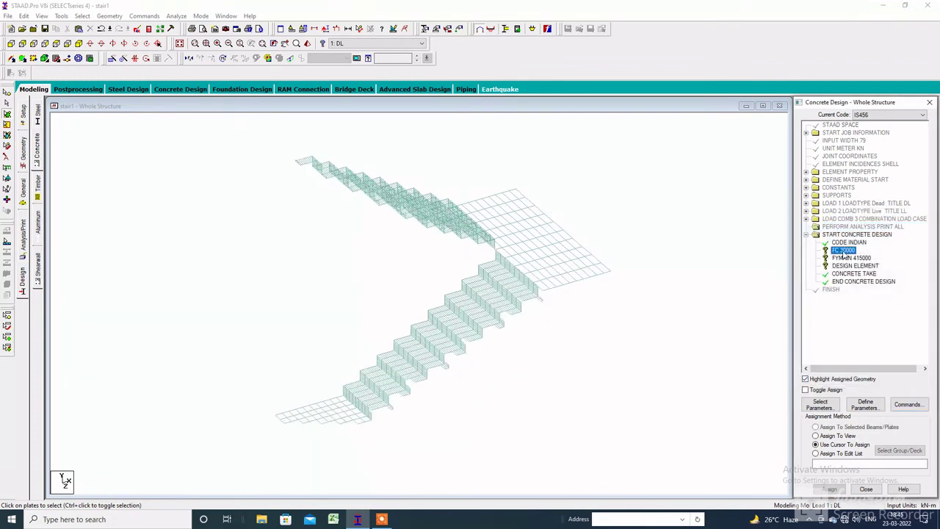
{"action": "left_click", "coordinate": [835, 438]}
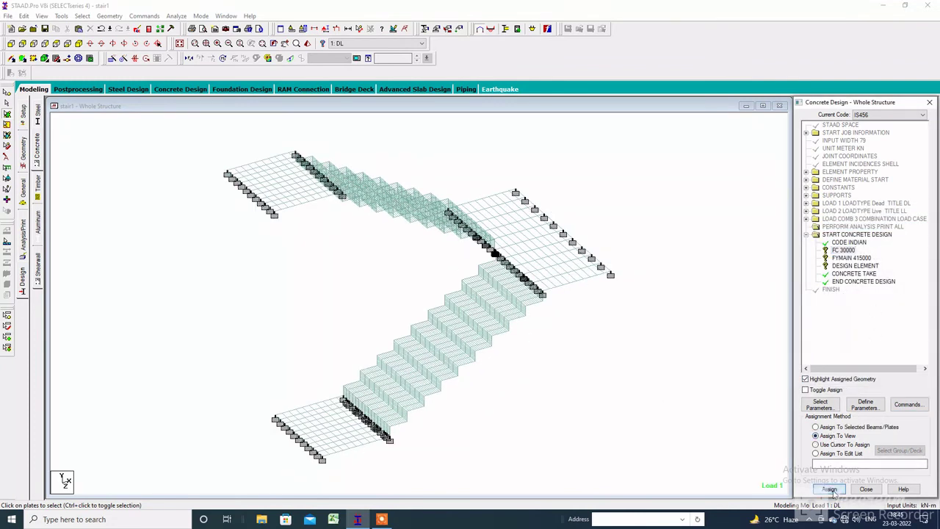
{"action": "left_click", "coordinate": [829, 489]}
{"action": "left_click", "coordinate": [871, 323]}
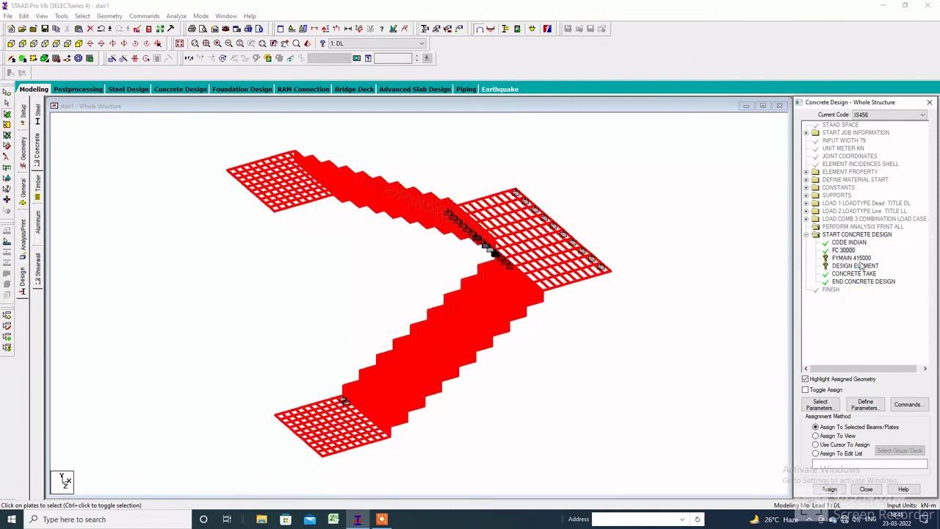
{"action": "left_click", "coordinate": [851, 258]}
{"action": "left_click", "coordinate": [836, 436]}
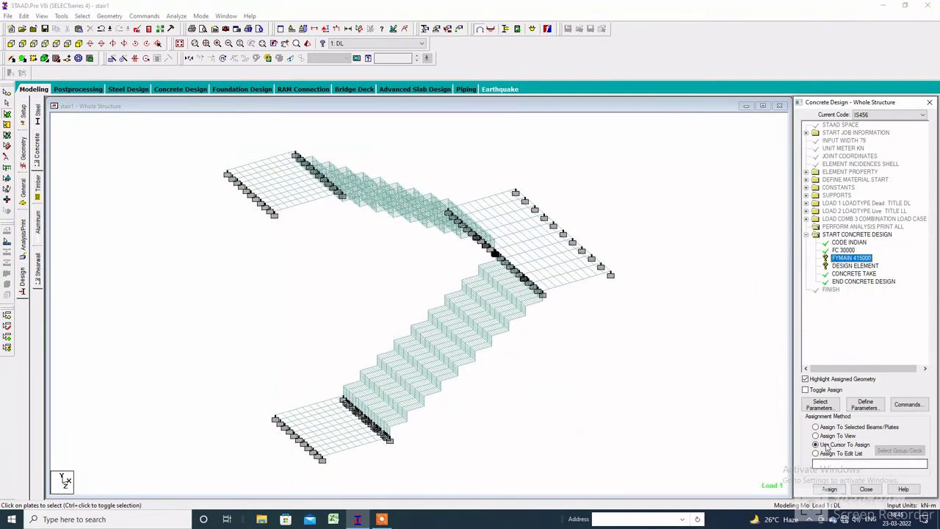
{"action": "left_click", "coordinate": [828, 489]}
{"action": "left_click", "coordinate": [872, 322]}
Assign the Design Element command to all plates in the view.
{"action": "left_click", "coordinate": [863, 267]}
{"action": "left_click", "coordinate": [837, 437]}
{"action": "left_click", "coordinate": [829, 489]}
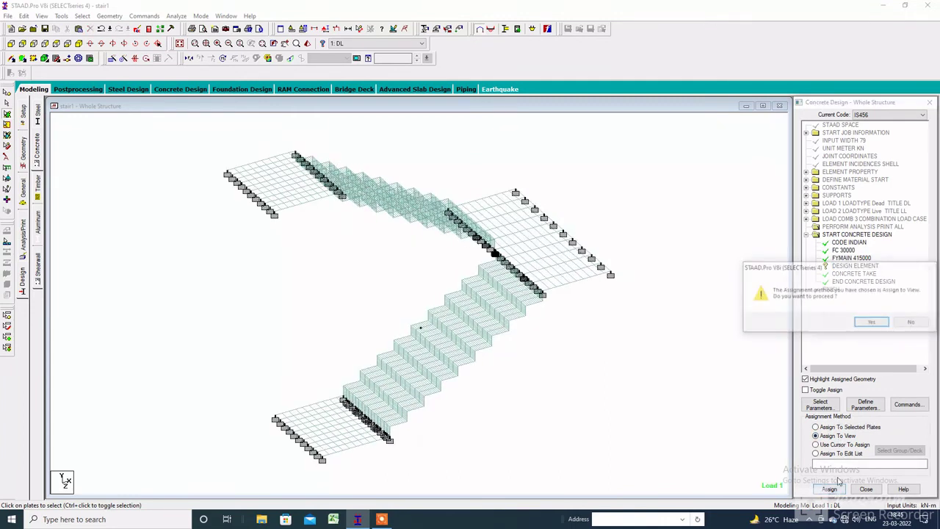
{"action": "left_click", "coordinate": [871, 322]}
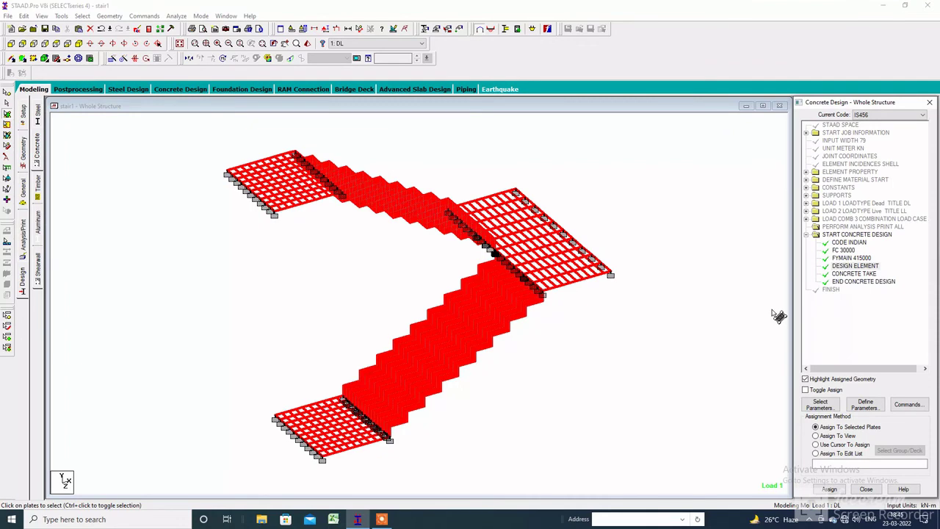
Save the modified structure, rerun the analysis with concrete design and open the output file.
{"action": "left_click", "coordinate": [176, 16]}
{"action": "left_click", "coordinate": [194, 30]}
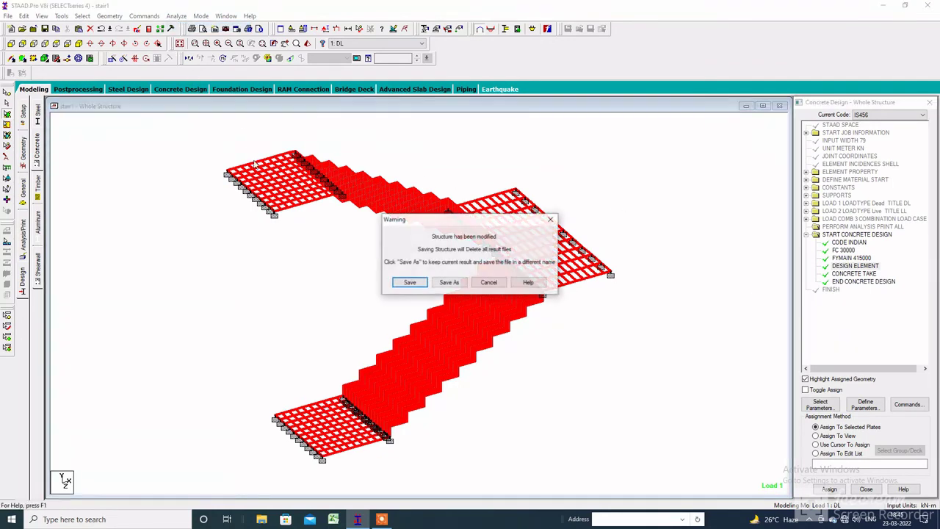
{"action": "left_click", "coordinate": [410, 283]}
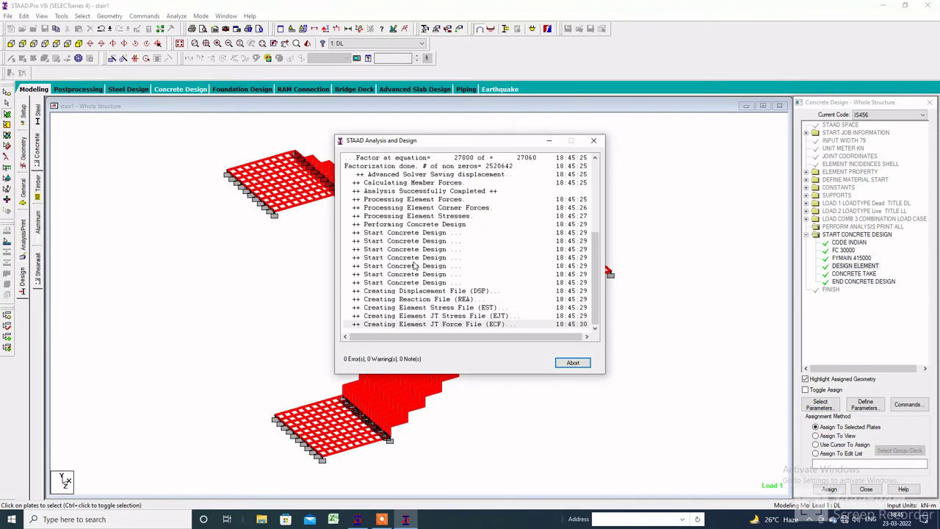
{"action": "left_click", "coordinate": [372, 358]}
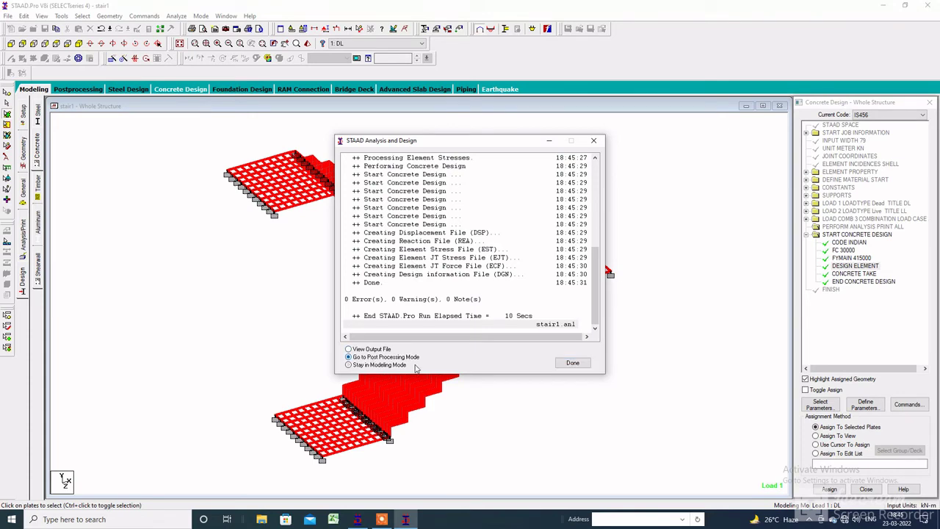
{"action": "left_click", "coordinate": [567, 362]}
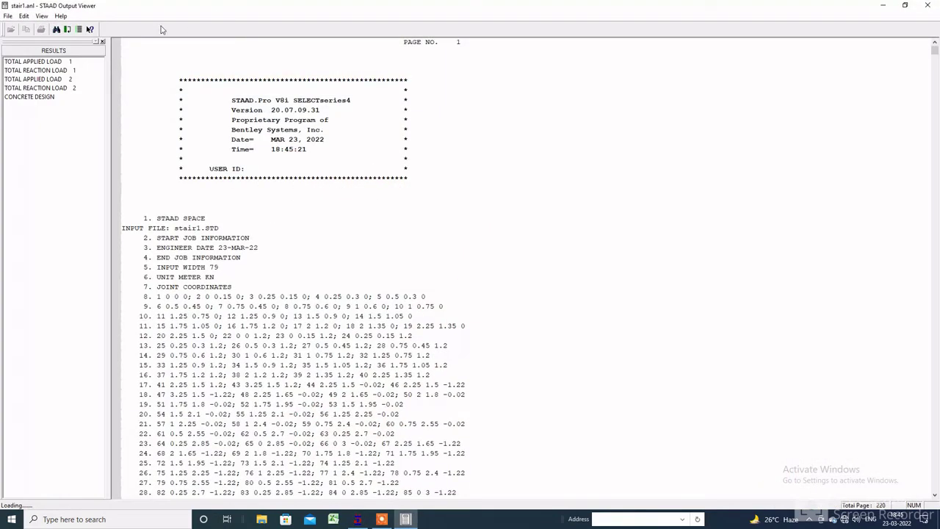
Go to the concrete design results in the output file and examine the concrete take off and closing lines of the run.
{"action": "left_click", "coordinate": [37, 98]}
{"action": "scroll", "coordinate": [287, 267], "scroll_direction": "down", "scroll_amount": 10}
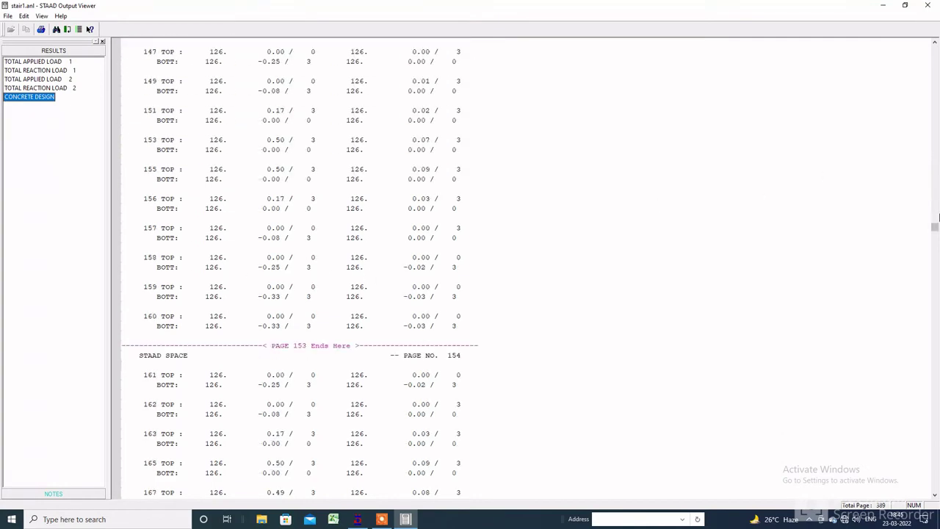
{"action": "left_click", "coordinate": [937, 230]}
{"action": "left_click_drag", "start_coordinate": [935, 229], "coordinate": [935, 487]}
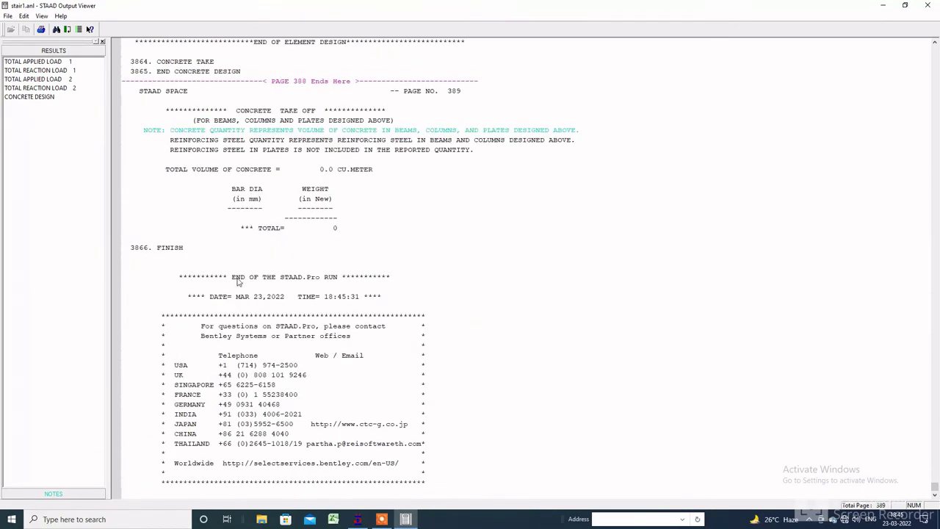
{"action": "left_click", "coordinate": [235, 301]}
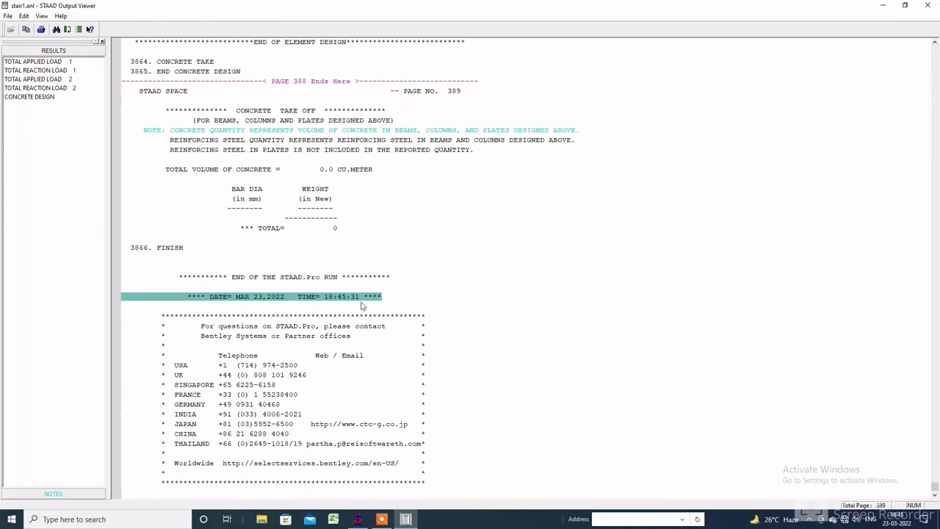
{"action": "left_click", "coordinate": [384, 356]}
Examine the reinforcement rows of the last designed plates, up to element 5436, together with the concrete take off notes.
{"action": "left_click_drag", "start_coordinate": [358, 403], "coordinate": [374, 482]}
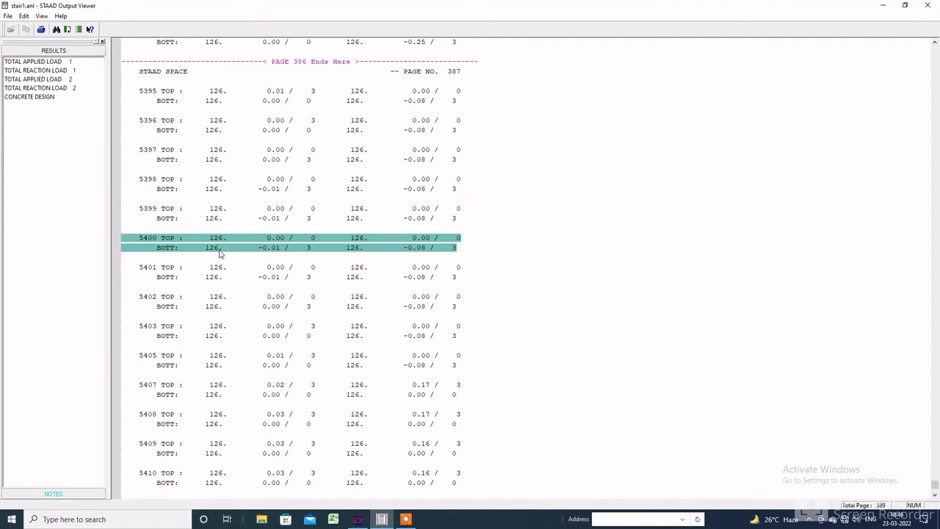
{"action": "scroll", "coordinate": [350, 231], "scroll_direction": "up", "scroll_amount": 5}
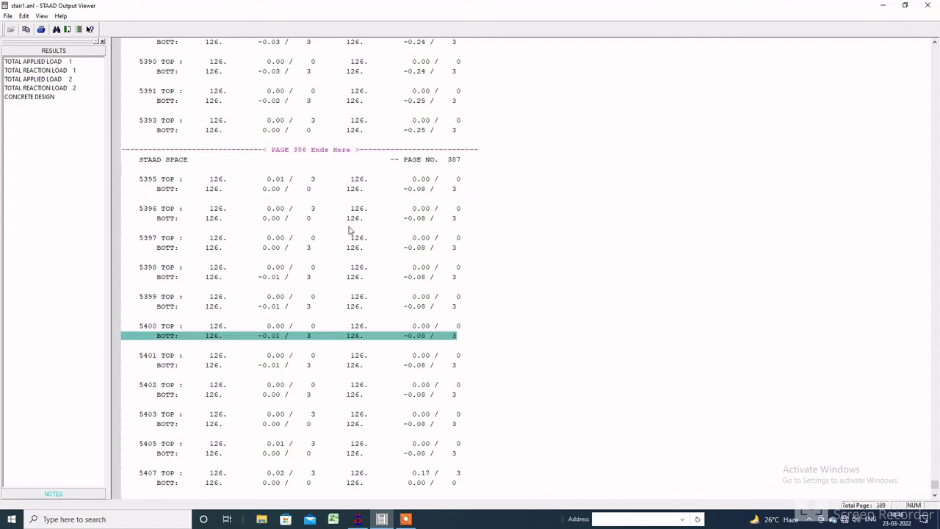
{"action": "scroll", "coordinate": [355, 243], "scroll_direction": "down", "scroll_amount": 15}
{"action": "scroll", "coordinate": [263, 255], "scroll_direction": "down", "scroll_amount": 19}
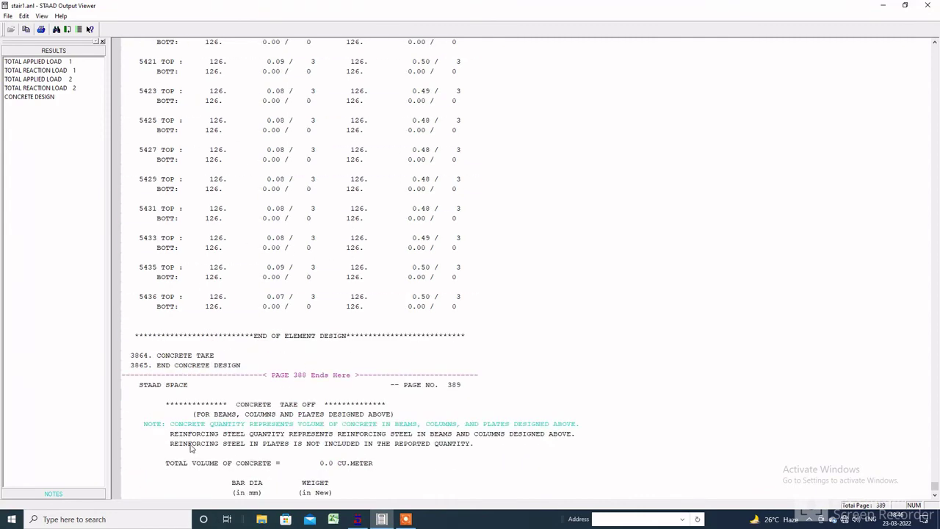
{"action": "scroll", "coordinate": [149, 160], "scroll_direction": "up", "scroll_amount": 4}
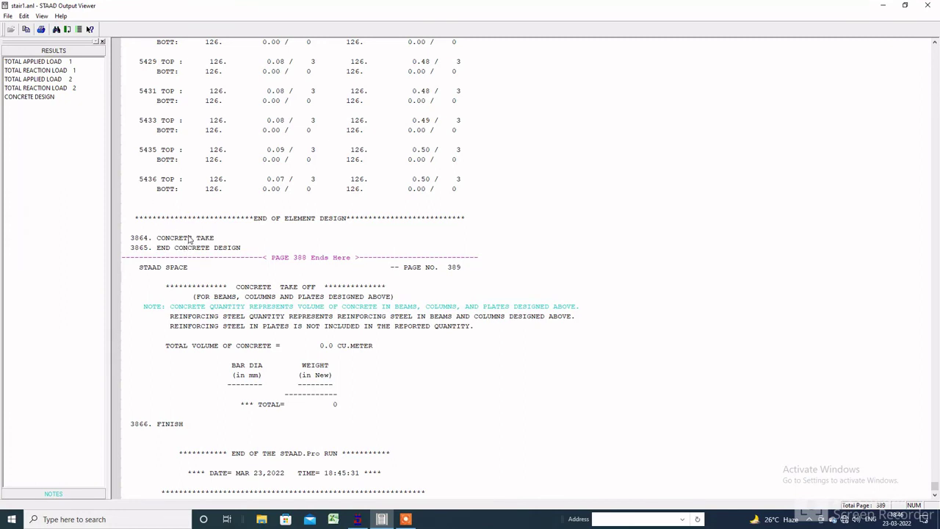
{"action": "left_click", "coordinate": [147, 183]}
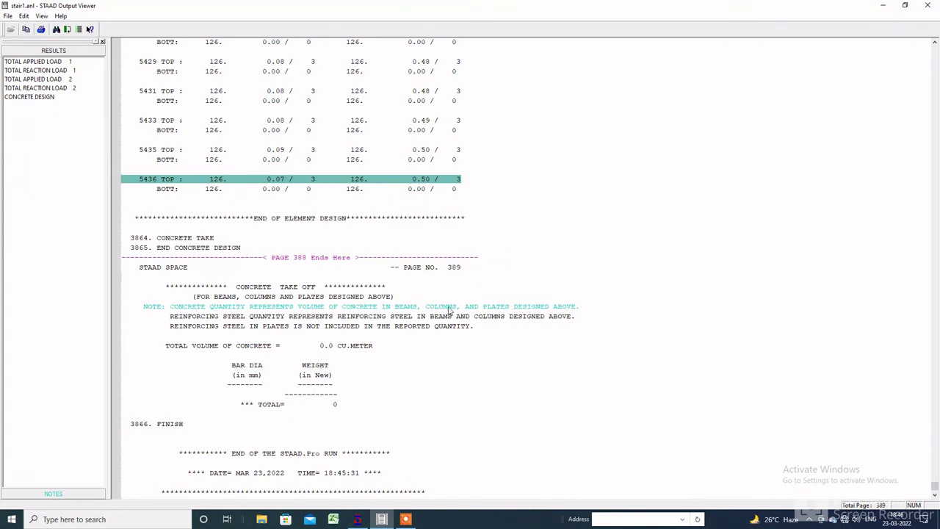
Review the element design summary backwards from the last plates to the plates numbered around 1050 to 1140.
{"action": "scroll", "coordinate": [468, 256], "scroll_direction": "up", "scroll_amount": 20}
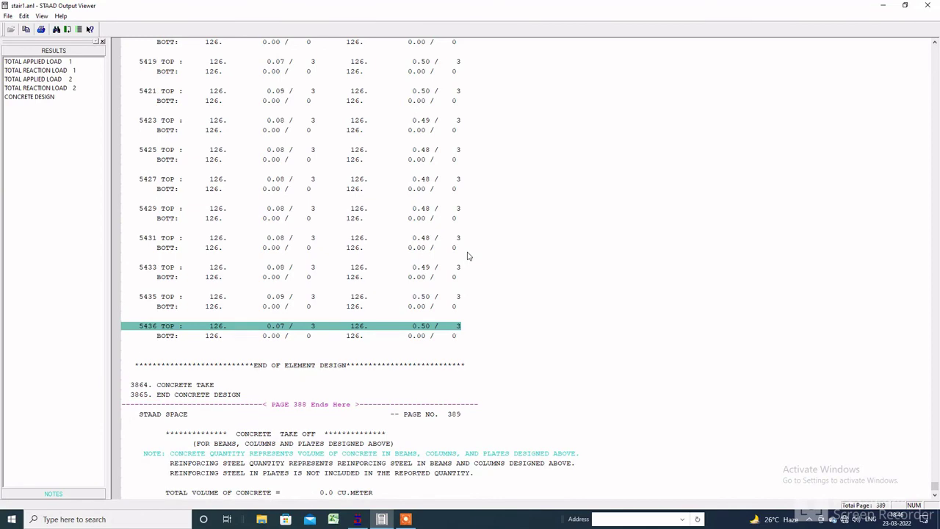
{"action": "scroll", "coordinate": [526, 128], "scroll_direction": "up", "scroll_amount": 5}
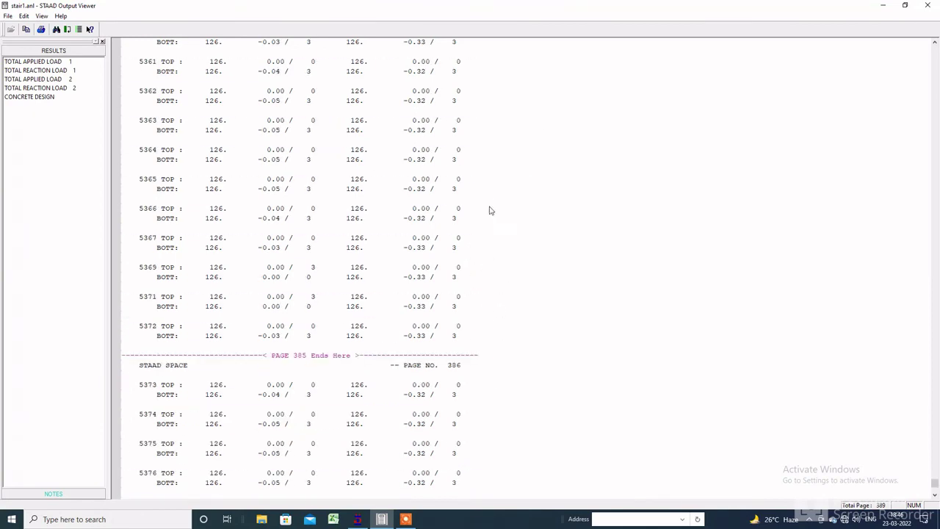
{"action": "left_click", "coordinate": [935, 473]}
{"action": "left_click_drag", "start_coordinate": [936, 477], "coordinate": [916, 275]}
{"action": "scroll", "coordinate": [335, 310], "scroll_direction": "up", "scroll_amount": 20}
{"action": "scroll", "coordinate": [266, 230], "scroll_direction": "up", "scroll_amount": 20}
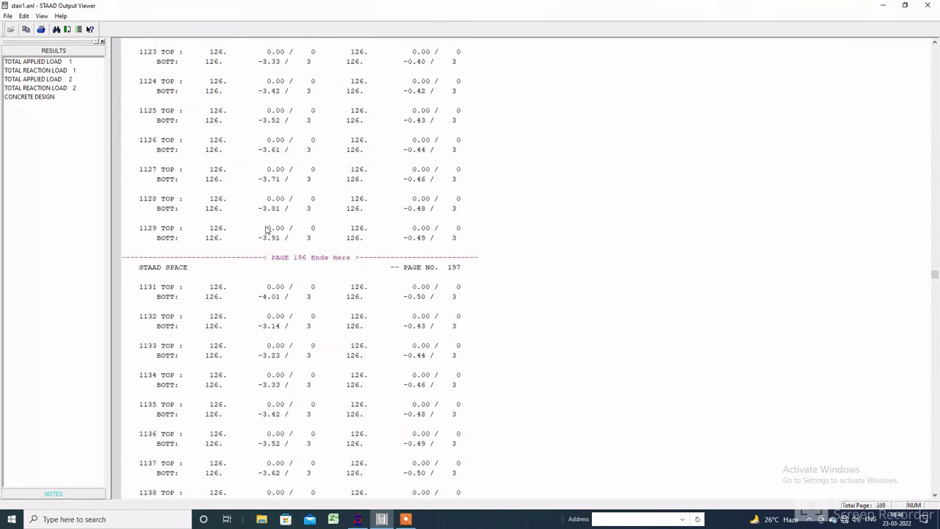
{"action": "scroll", "coordinate": [253, 222], "scroll_direction": "up", "scroll_amount": 15}
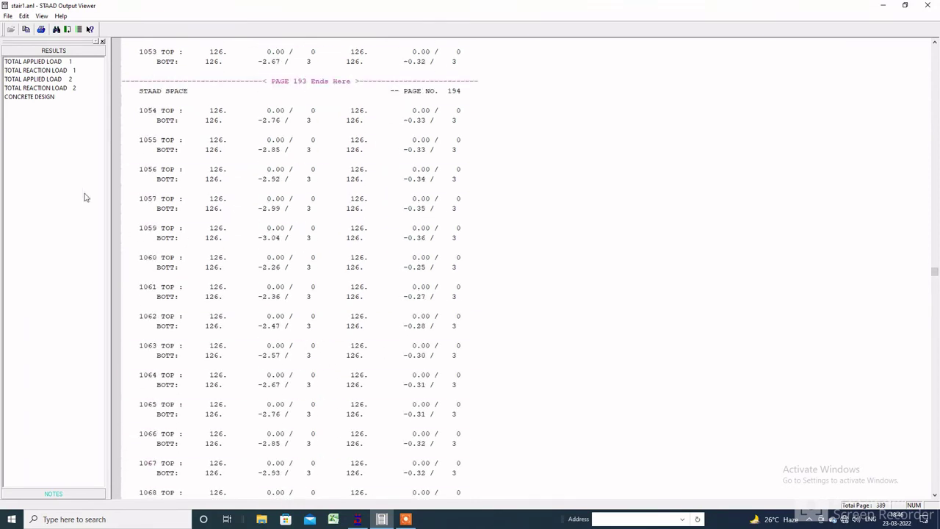
Return to the start of the concrete design results, then close the output file to get back to the staircase model.
{"action": "left_click", "coordinate": [30, 98]}
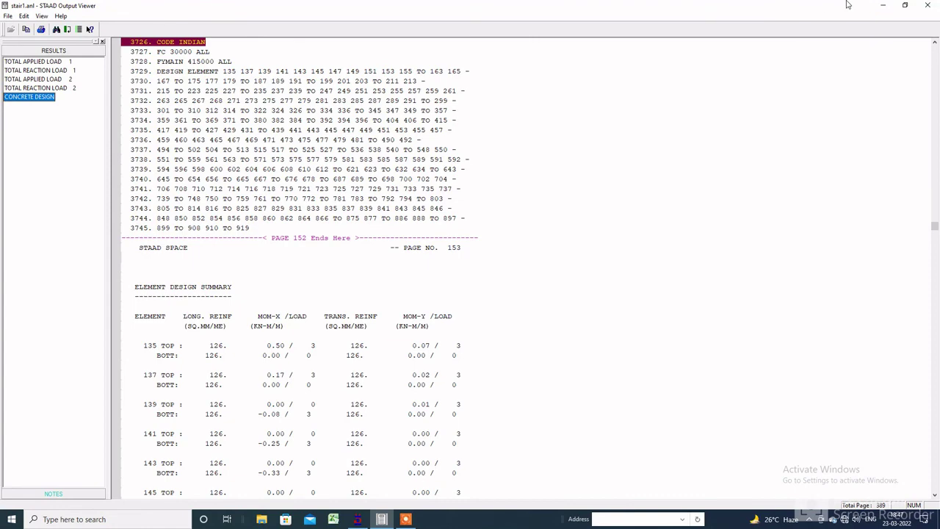
{"action": "left_click", "coordinate": [924, 5]}
{"action": "left_click", "coordinate": [491, 172]}
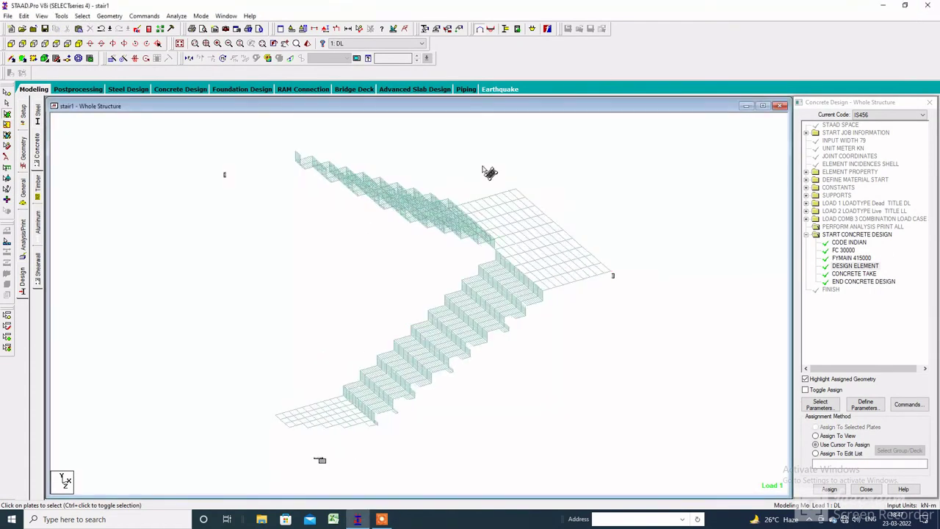